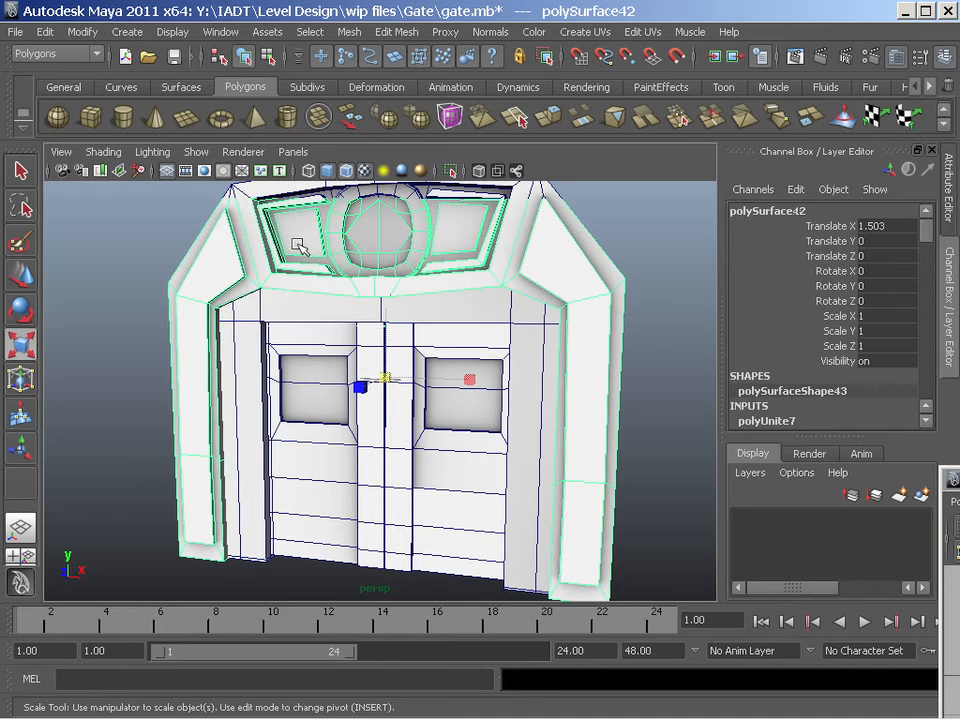
Add the remaining frame pieces around the doors to the selection and combine them into one gate frame mesh.
drag(246, 236, 428, 295)
click(349, 31)
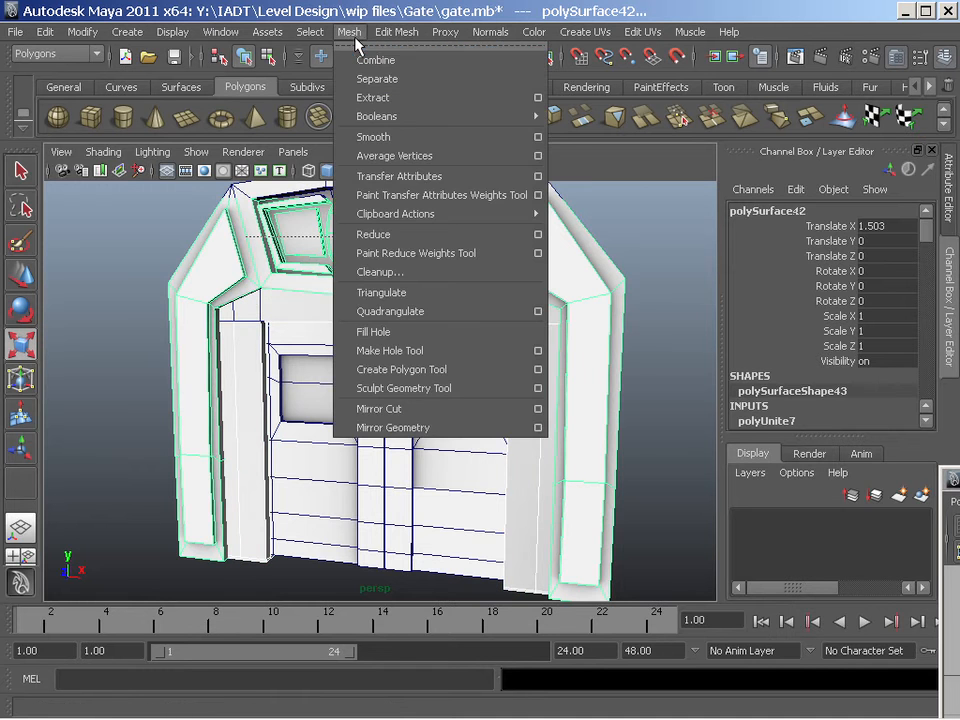
click(362, 61)
Select the two doors and the frame in turn to check that they are separate objects.
click(622, 345)
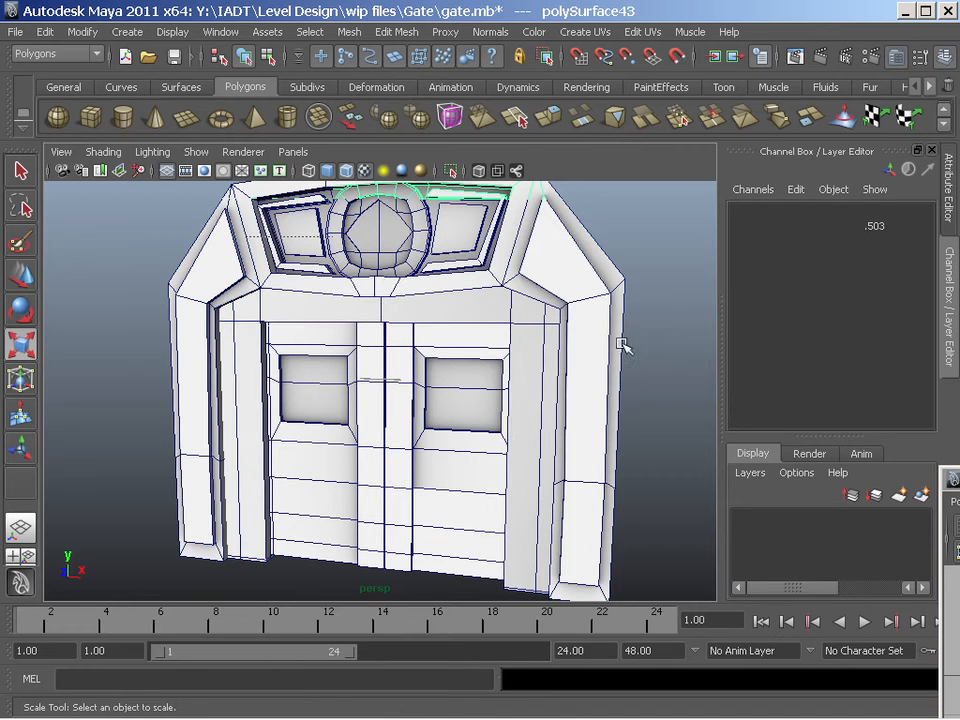
click(480, 437)
click(336, 461)
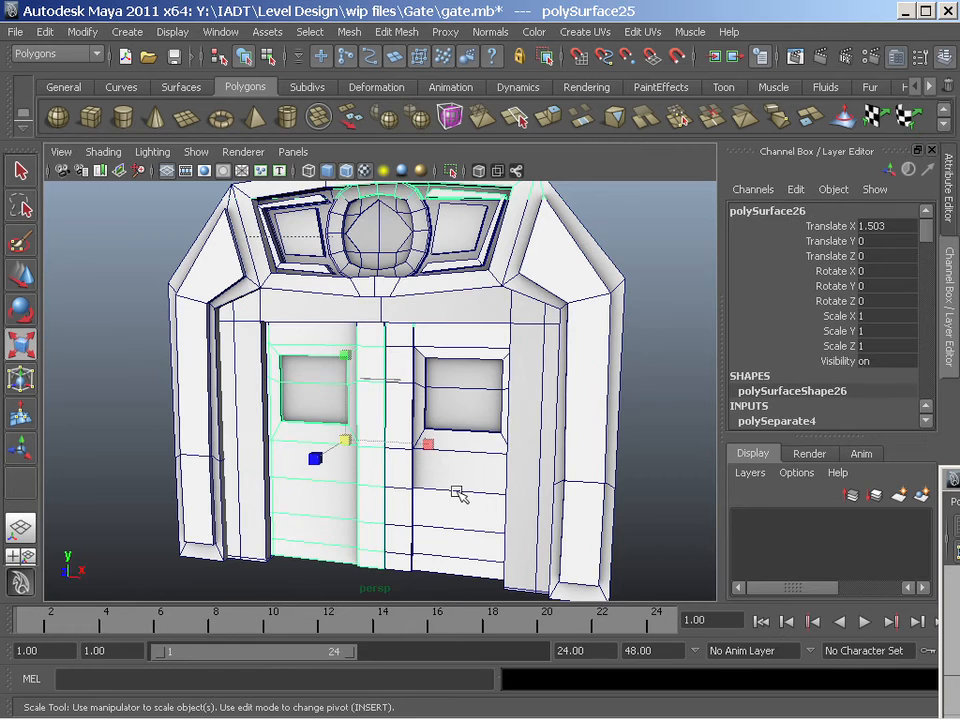
click(458, 494)
click(356, 486)
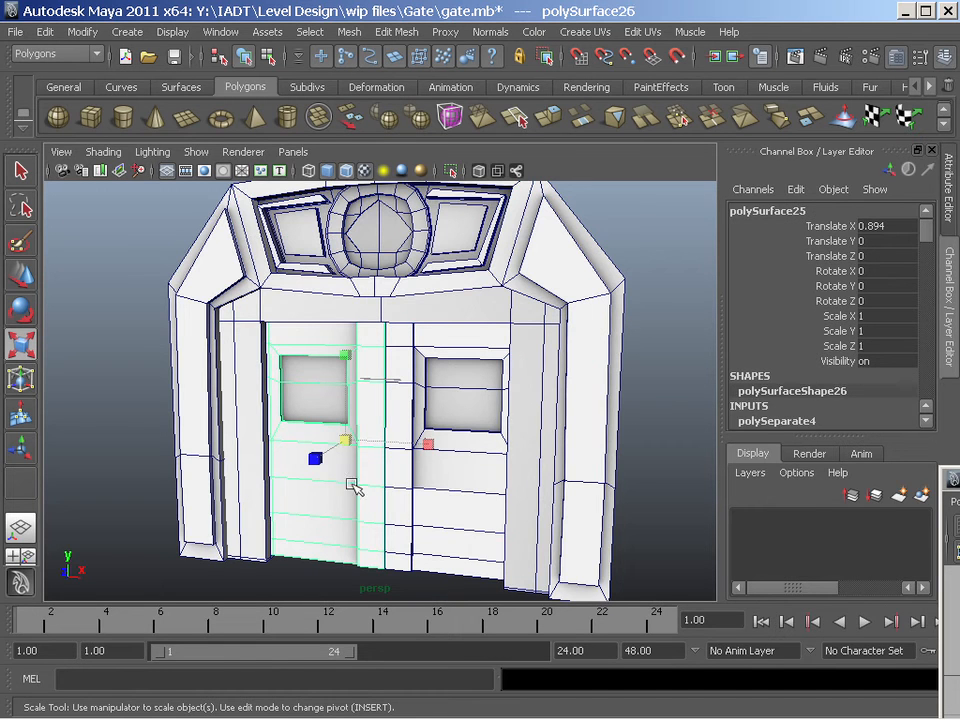
click(560, 428)
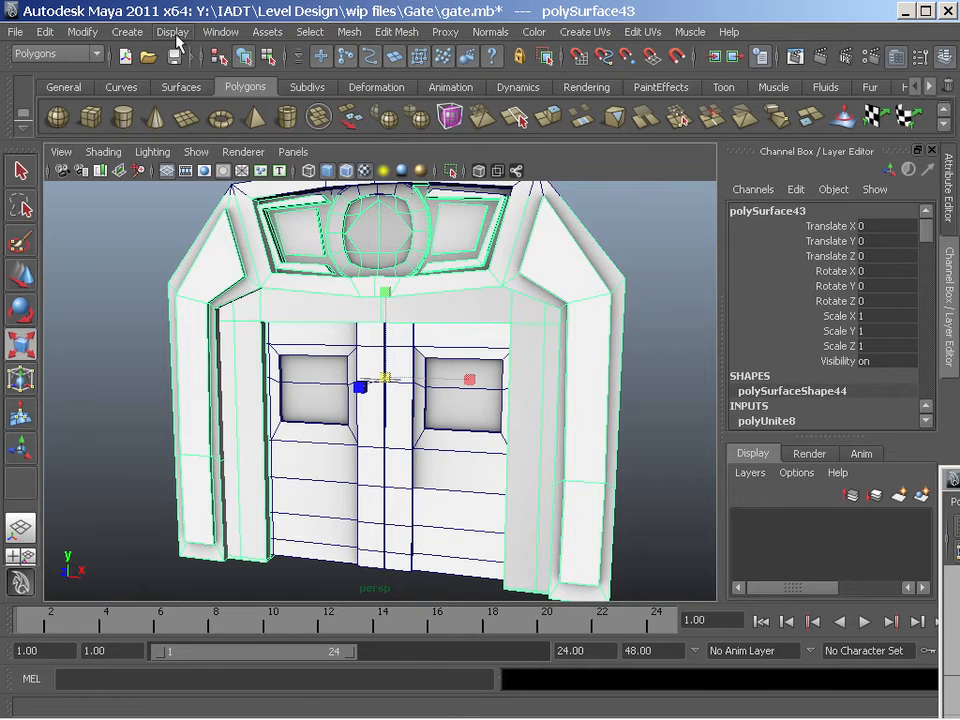
Check the working units in the application preferences and close them without changes.
click(221, 32)
mouse_move(300, 135)
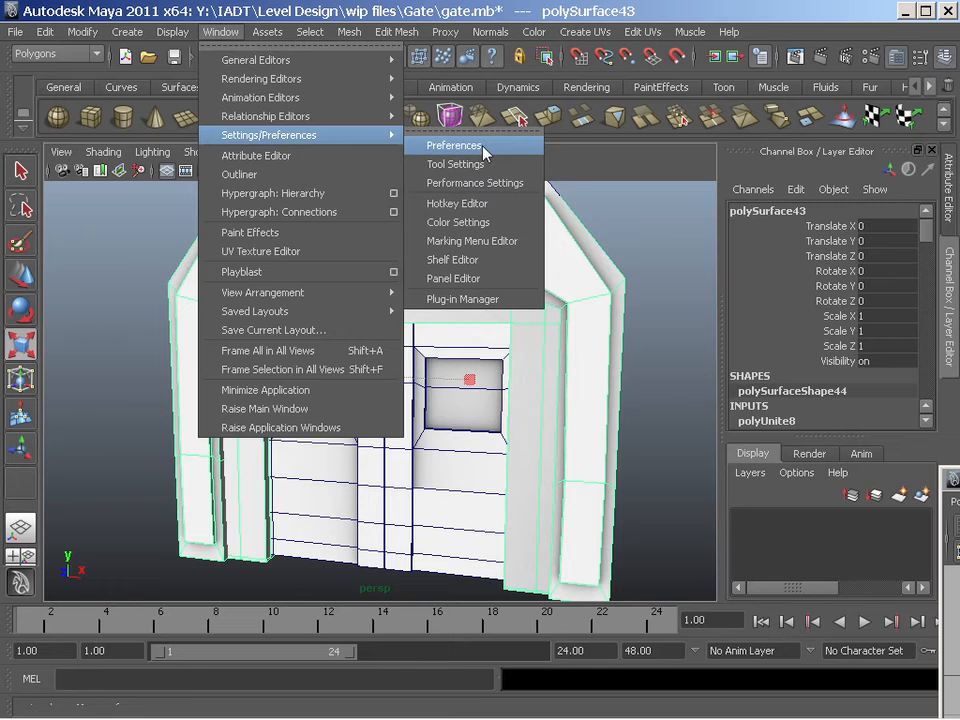
click(486, 150)
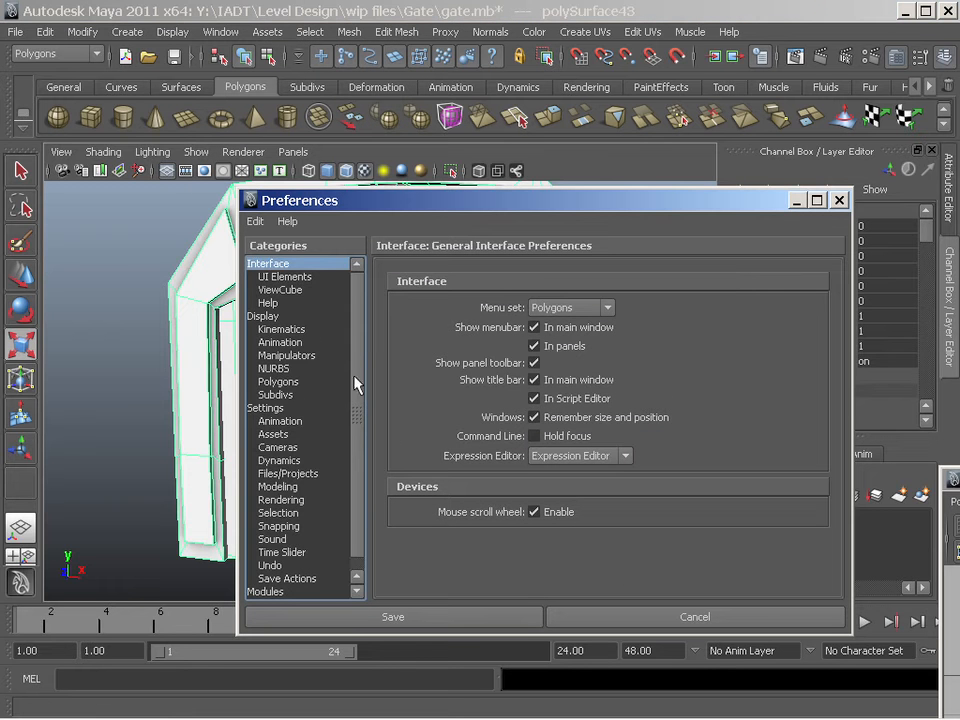
click(268, 408)
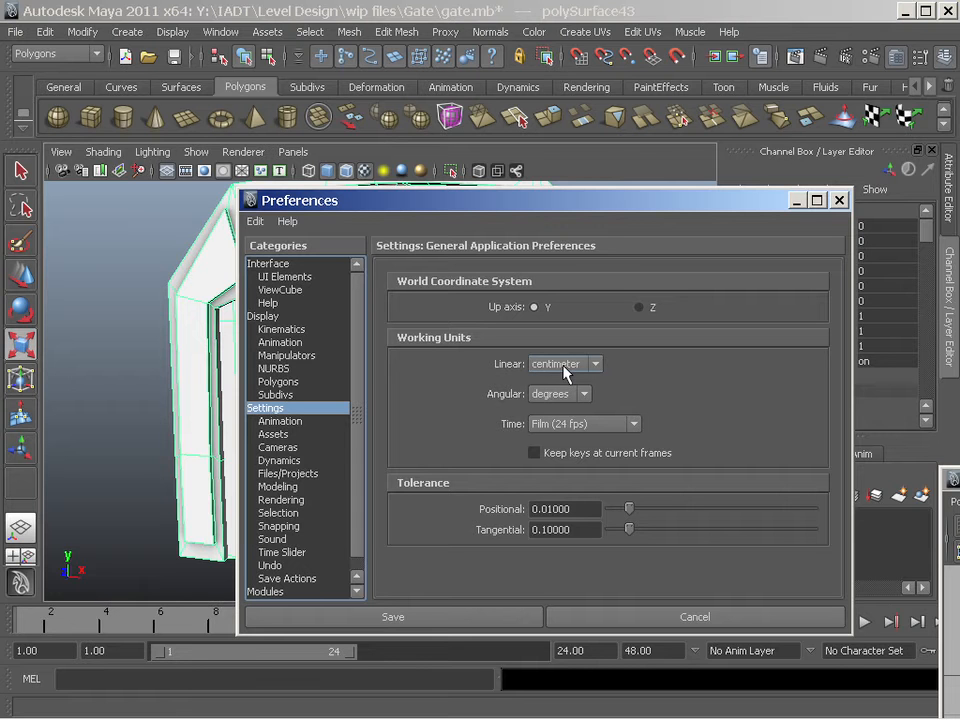
click(841, 201)
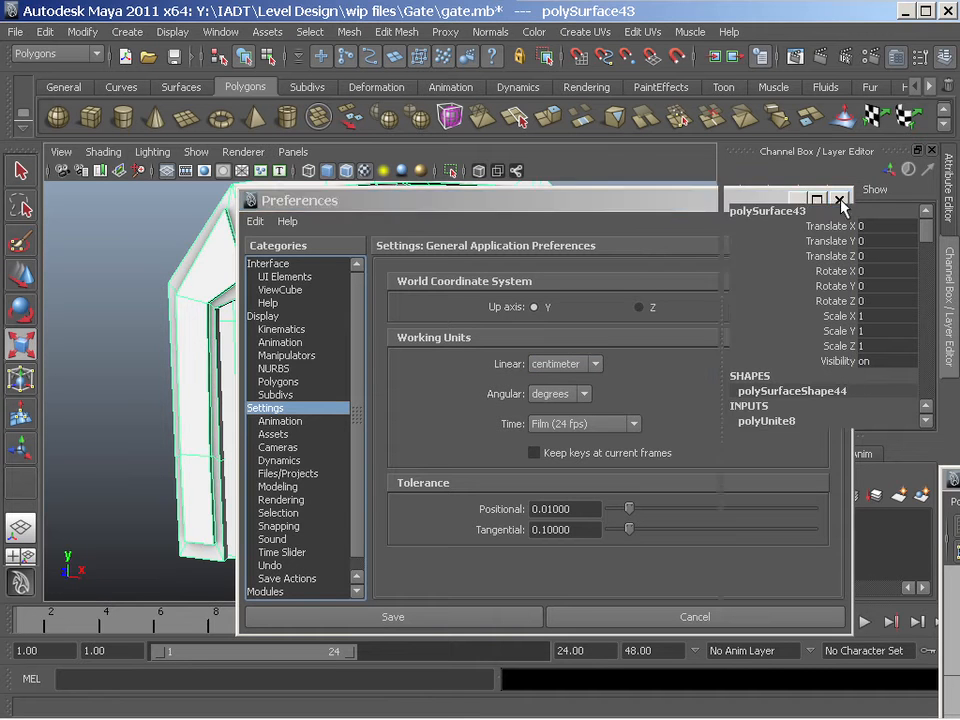
Place a temporary polygon cube scaled to about 139 over the doors at about X 3, Y -36, and delete it.
click(91, 122)
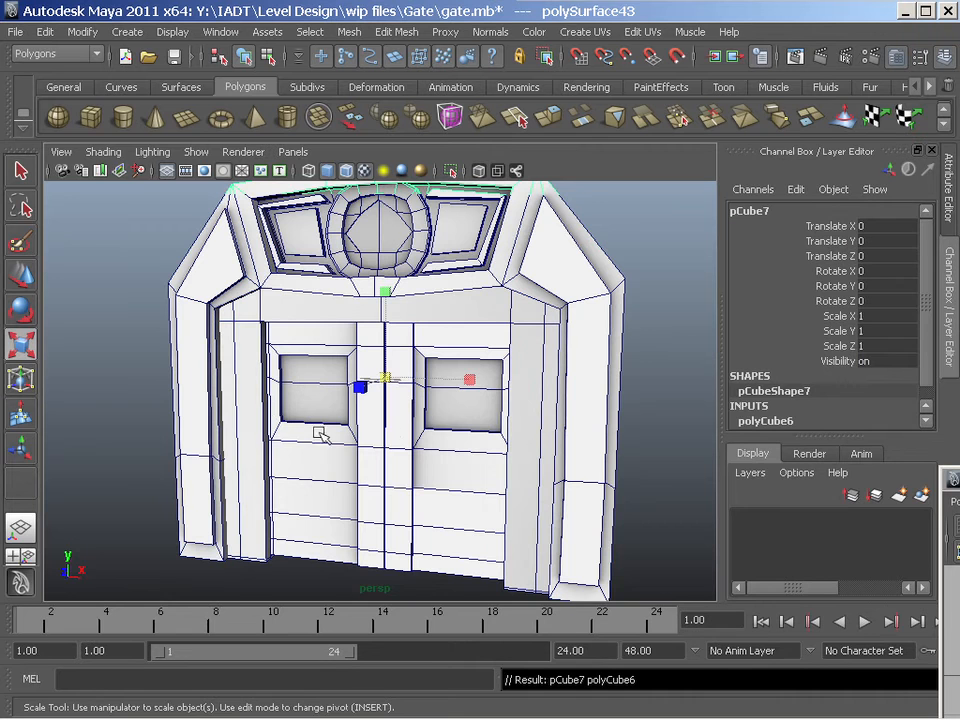
drag(392, 381, 594, 439)
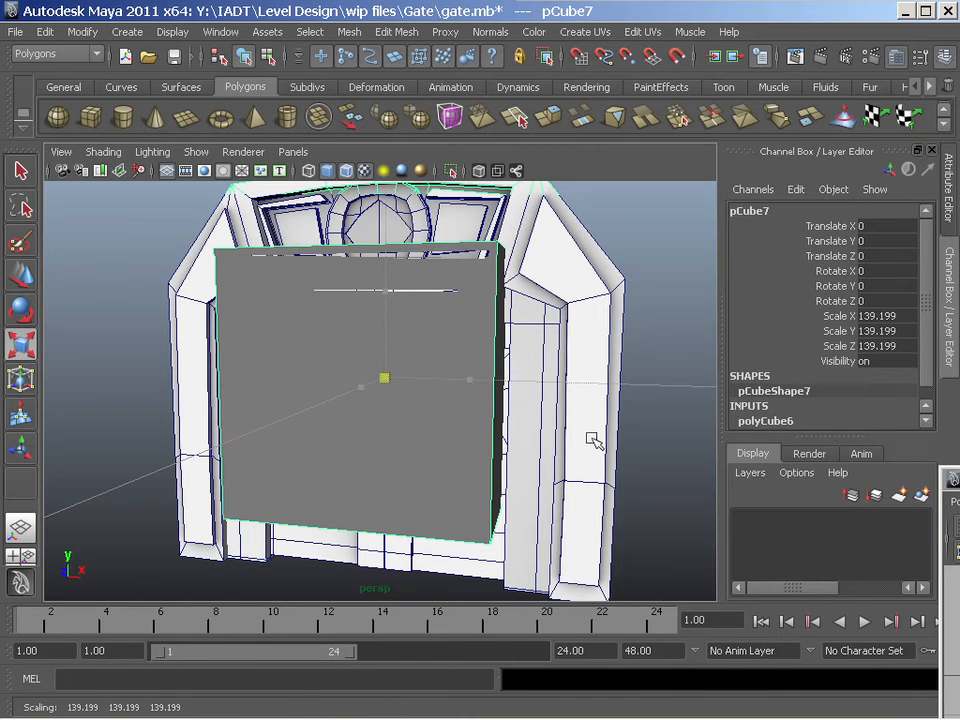
click(20, 275)
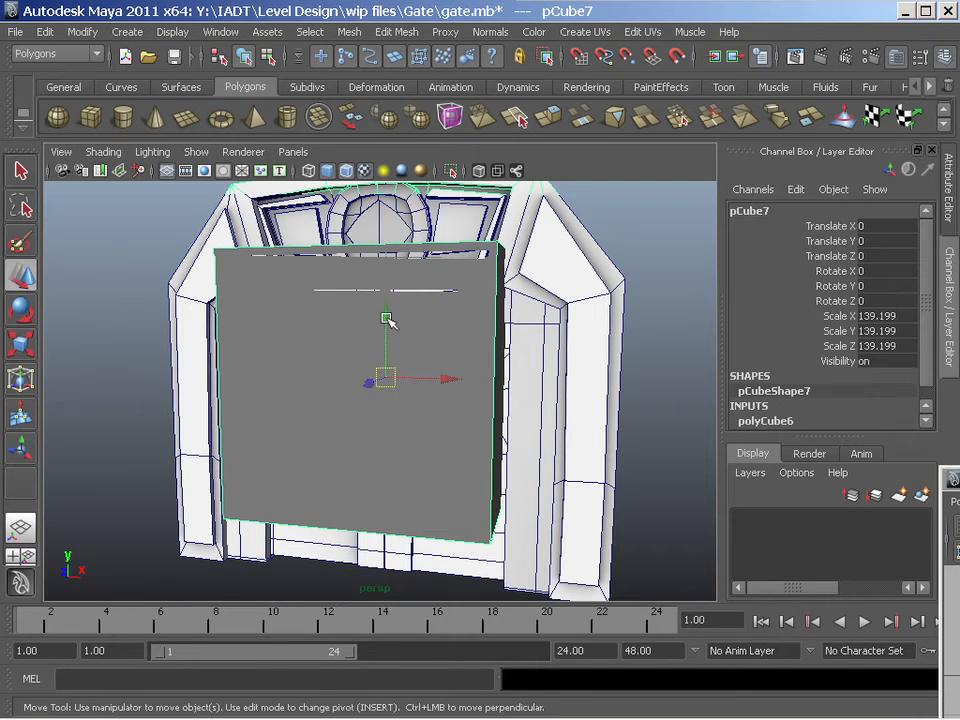
drag(388, 318, 354, 381)
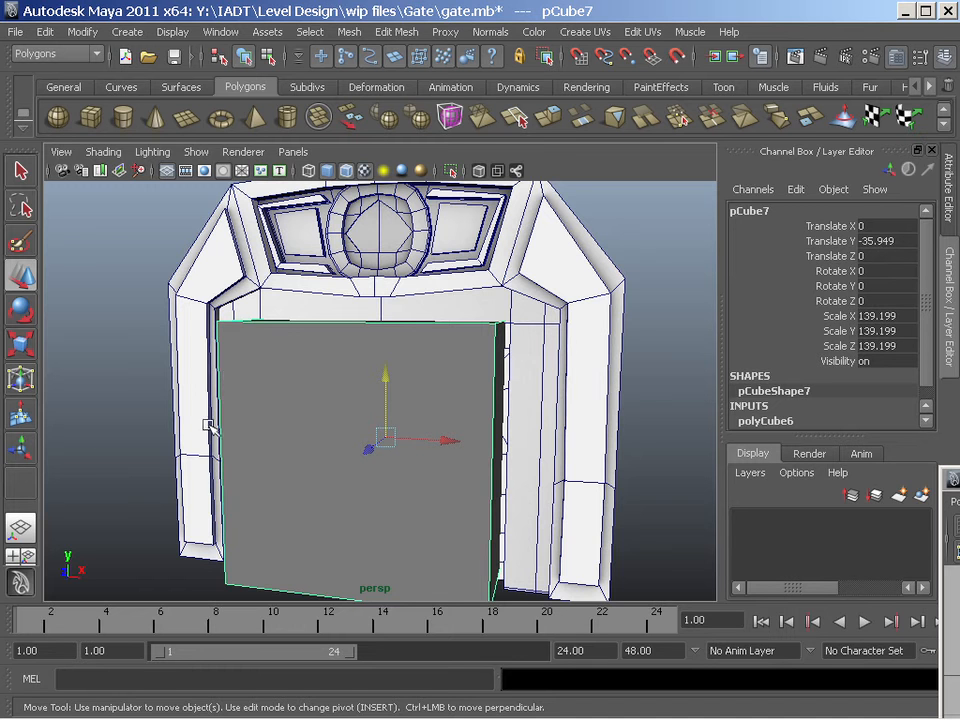
mouse_move(452, 442)
mouse_down()
mouse_move(574, 461)
mouse_move(431, 461)
mouse_move(454, 467)
mouse_up()
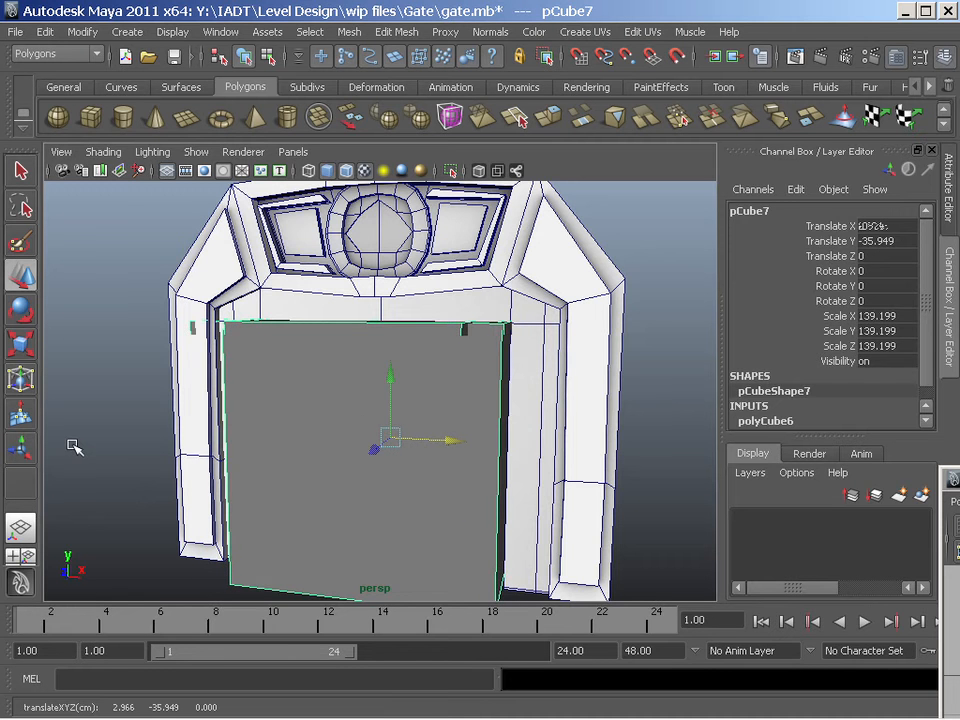
drag(72, 447, 92, 449)
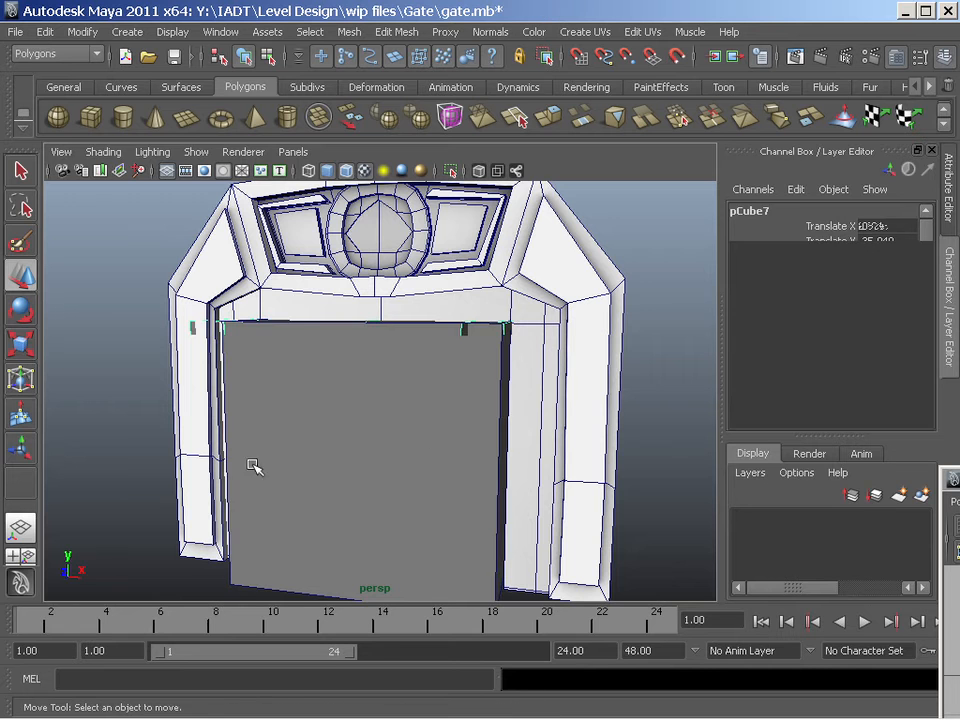
click(285, 471)
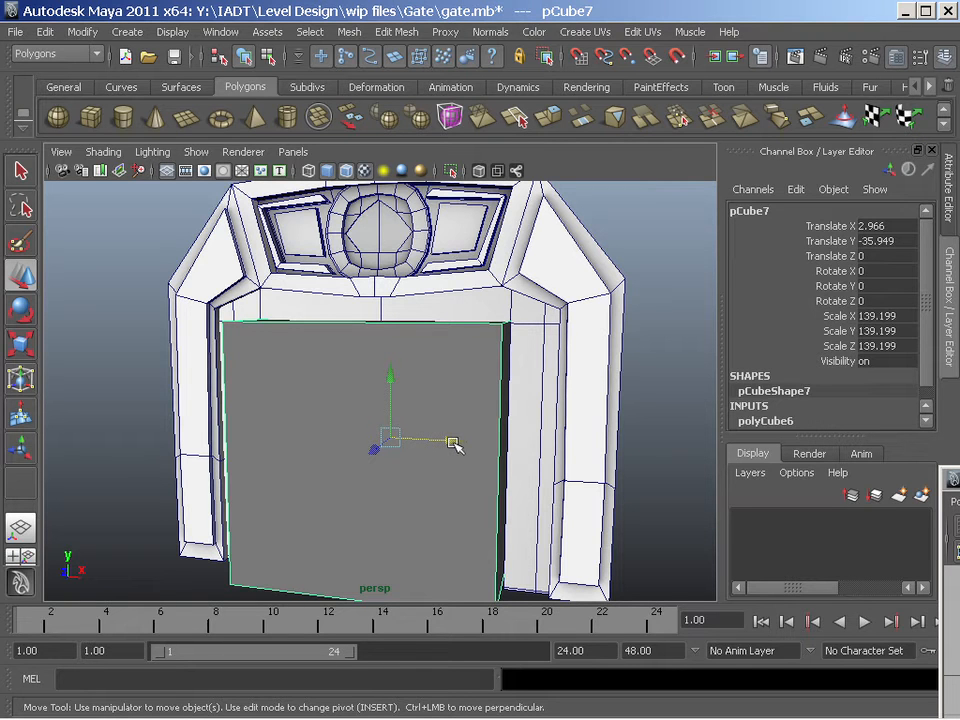
key(Delete)
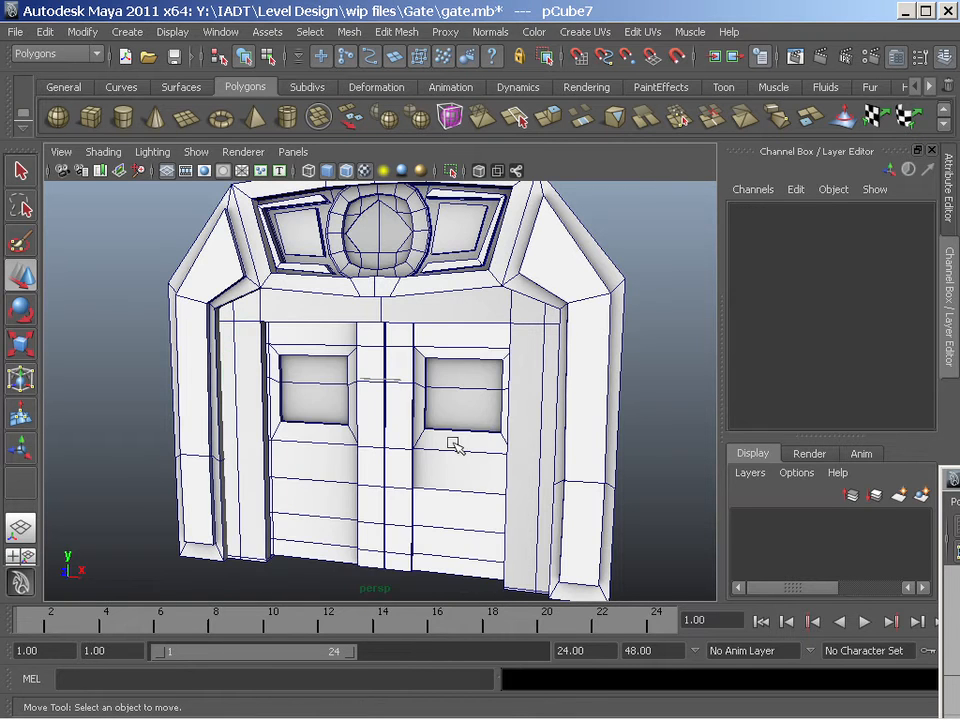
Select the combined gate frame and open the static mesh exporter with the MEL command axmesh.
scroll(455, 445, down, 3)
scroll(455, 445, up, 3)
click(334, 462)
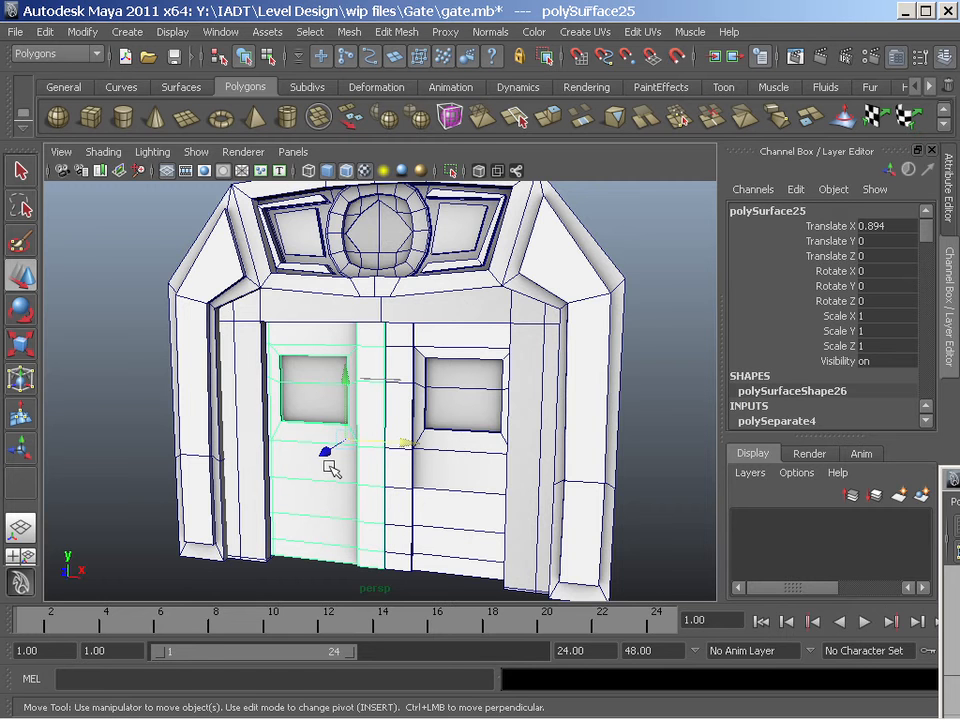
click(197, 456)
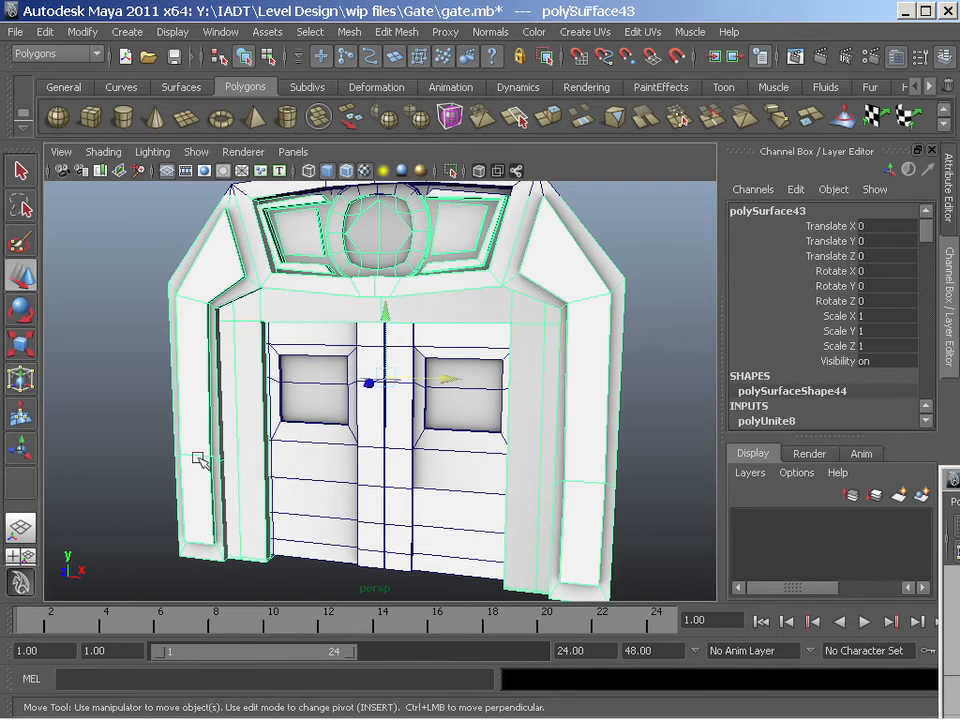
click(103, 680)
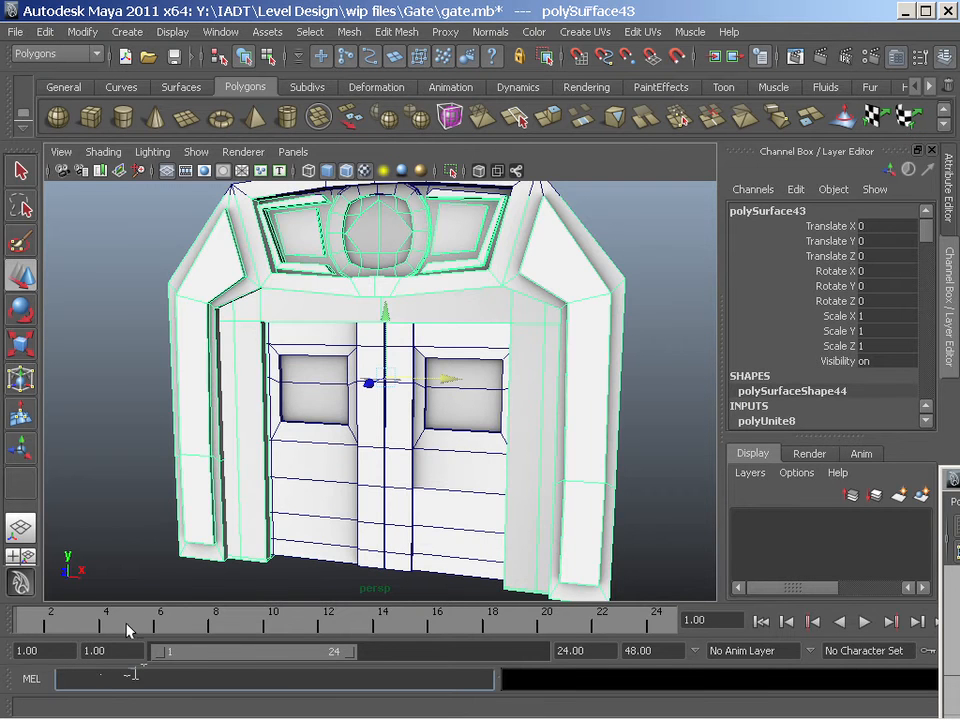
text(axm)
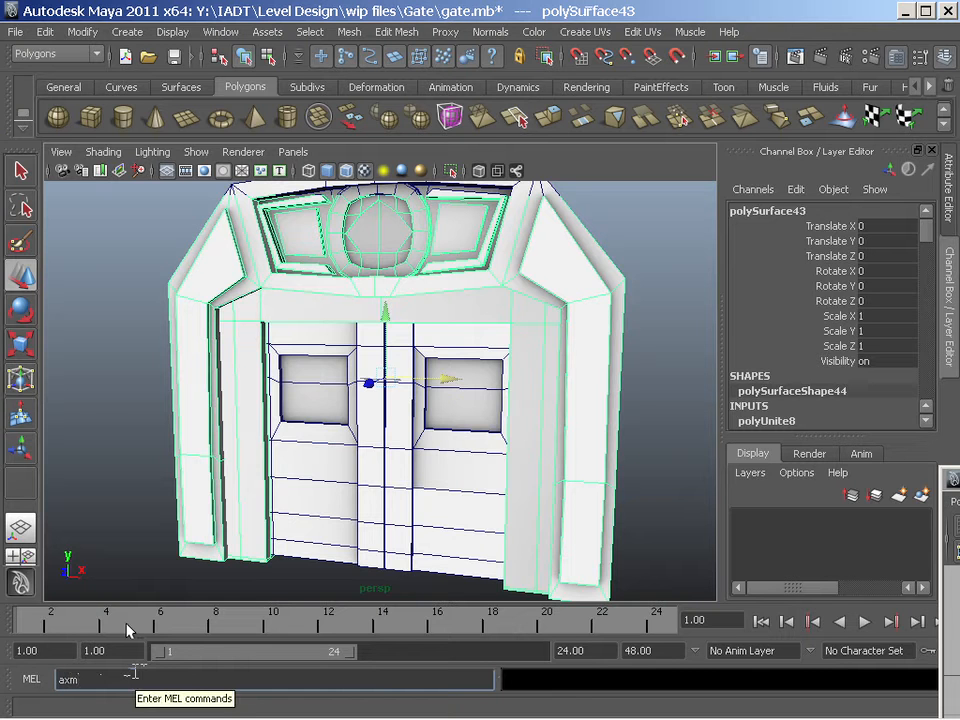
text(esh)
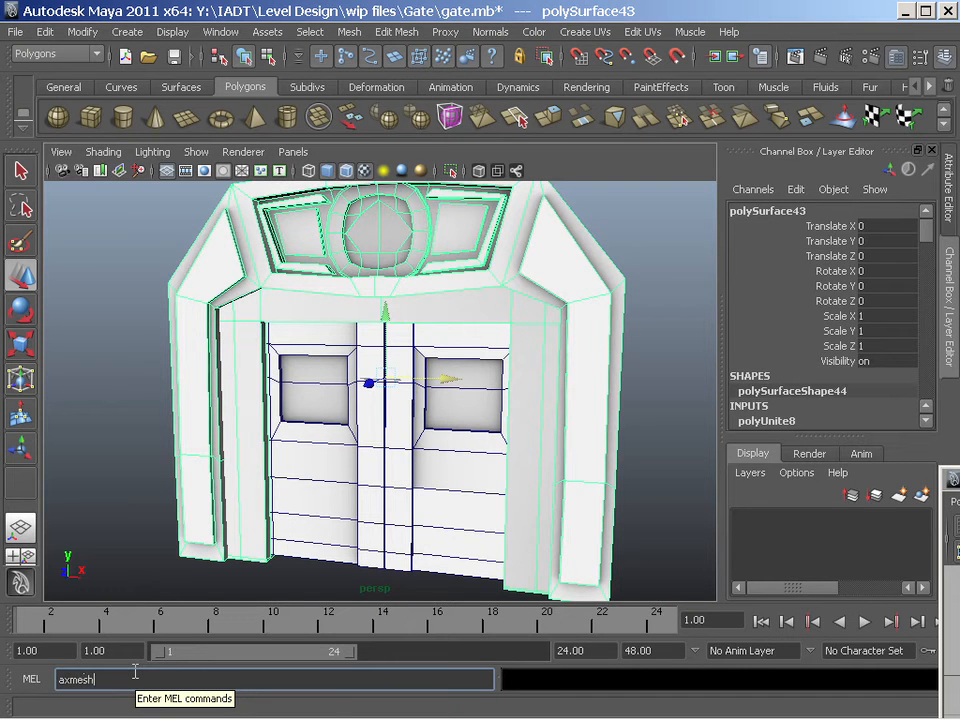
key(Return)
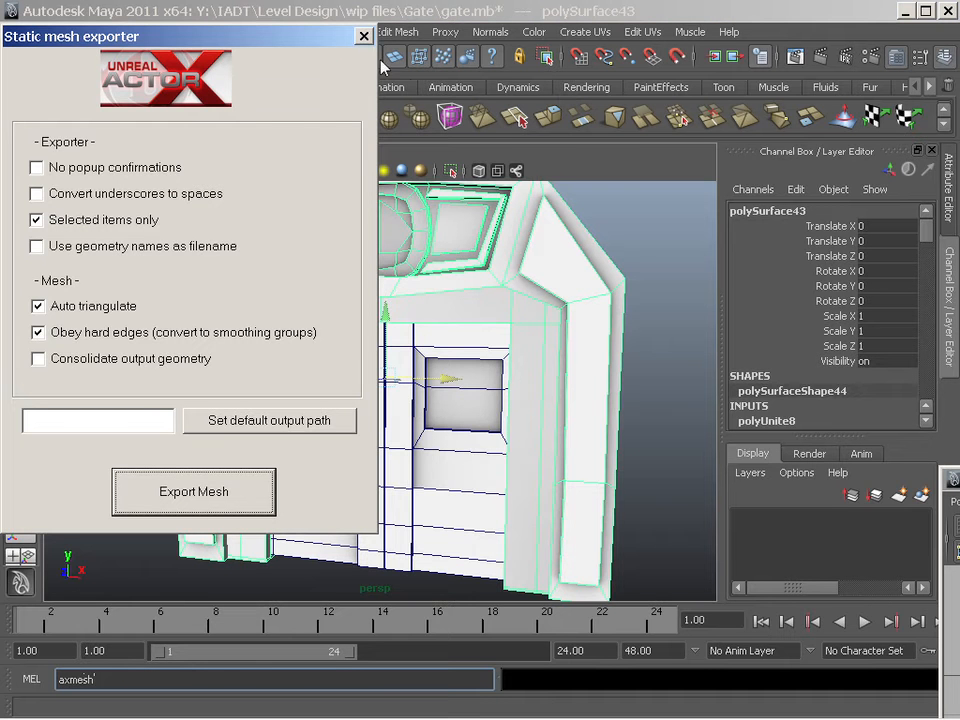
Export the selected mesh over the existing Gate_L_door ASE file in the Gate folder.
drag(315, 41, 443, 59)
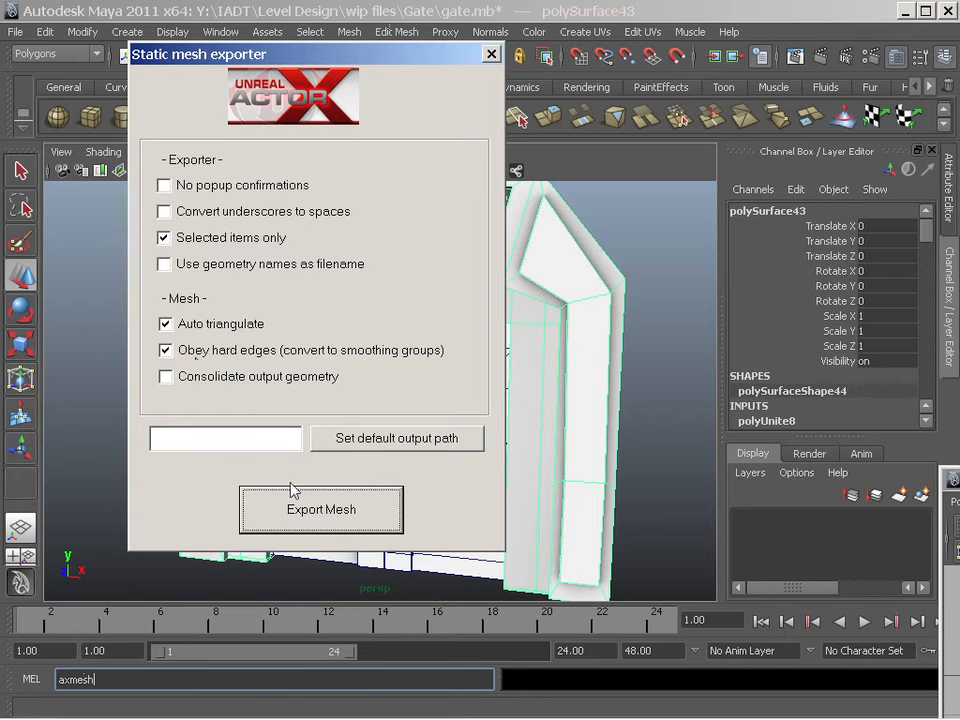
click(302, 510)
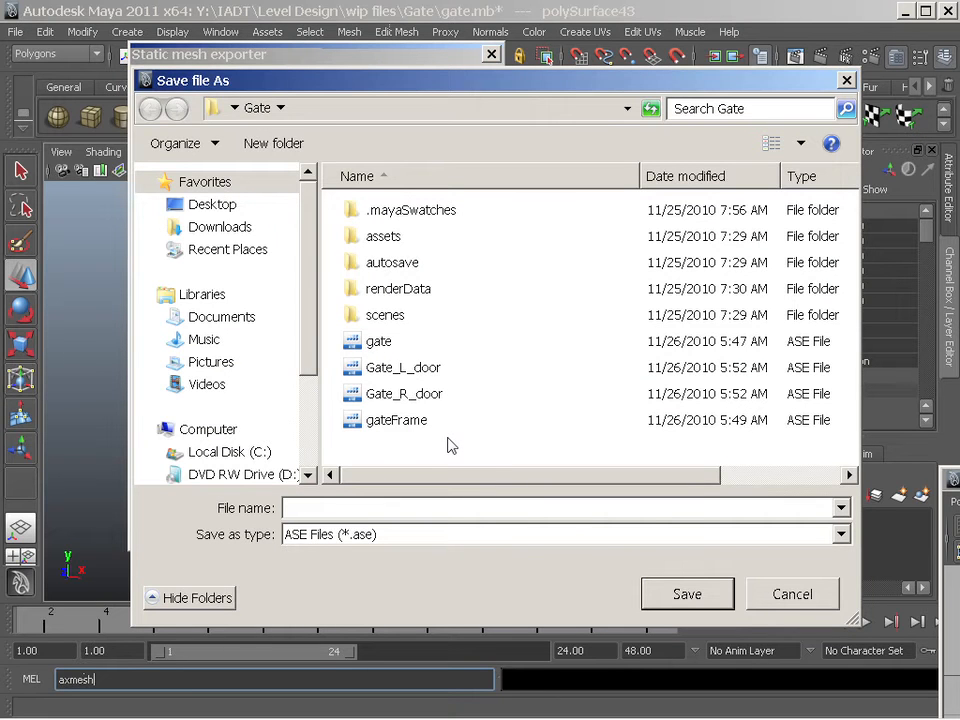
click(422, 376)
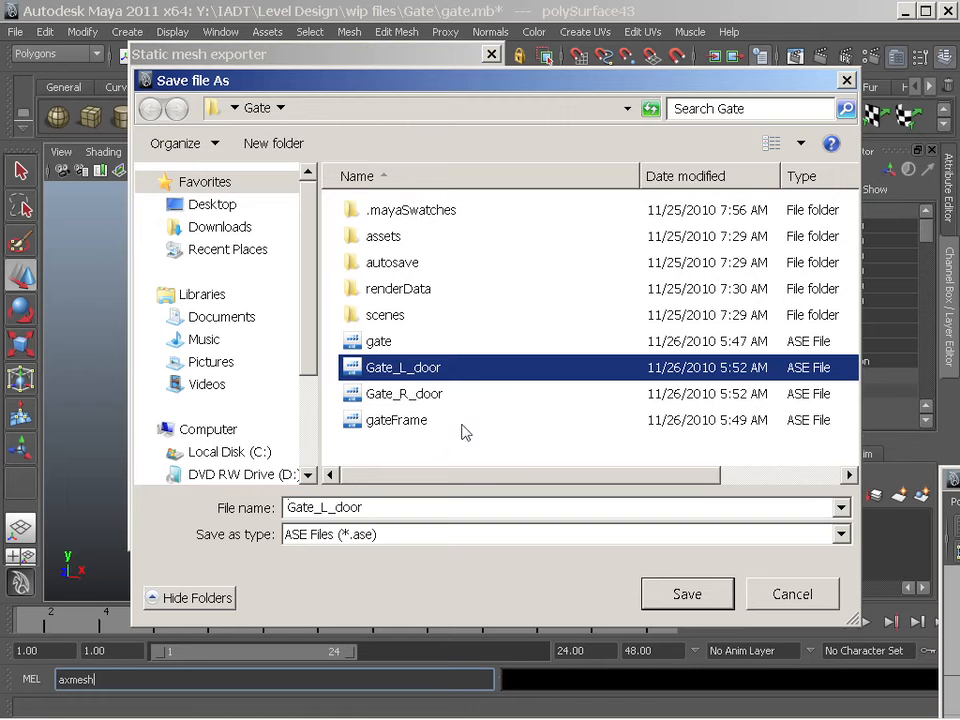
click(683, 595)
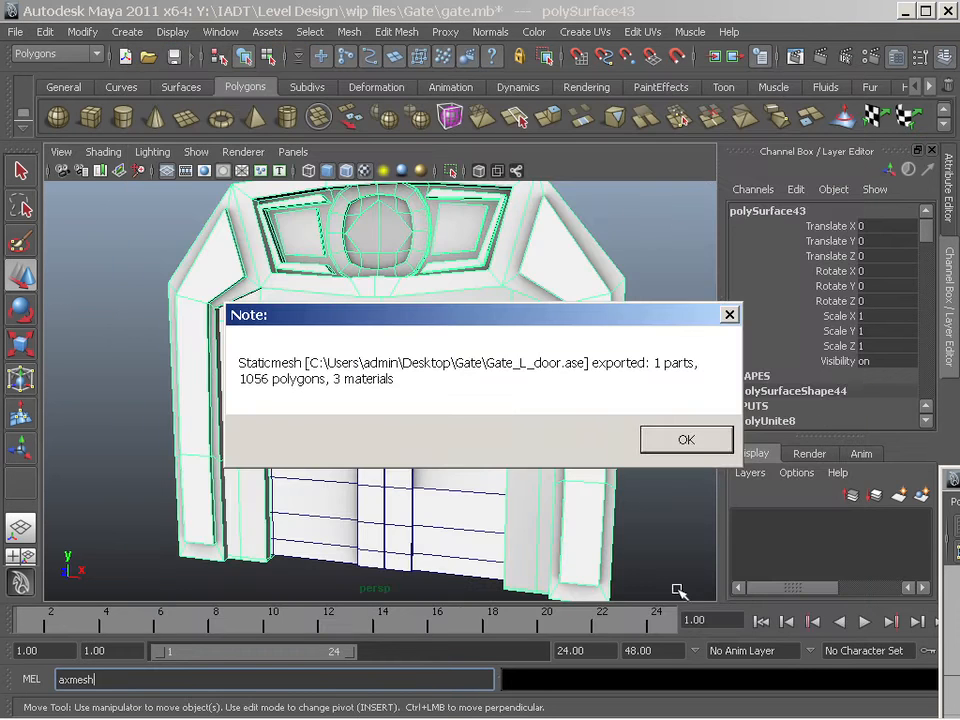
click(697, 436)
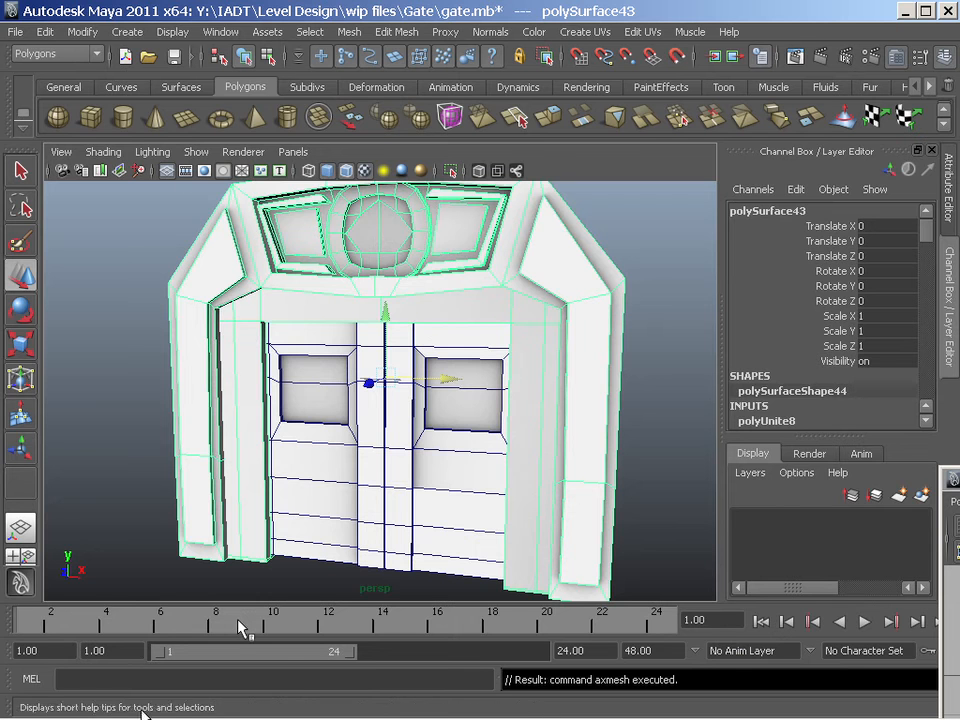
Run axmesh again and export the selected mesh over the existing Gate_R_door ASE file in the Gate folder.
click(148, 678)
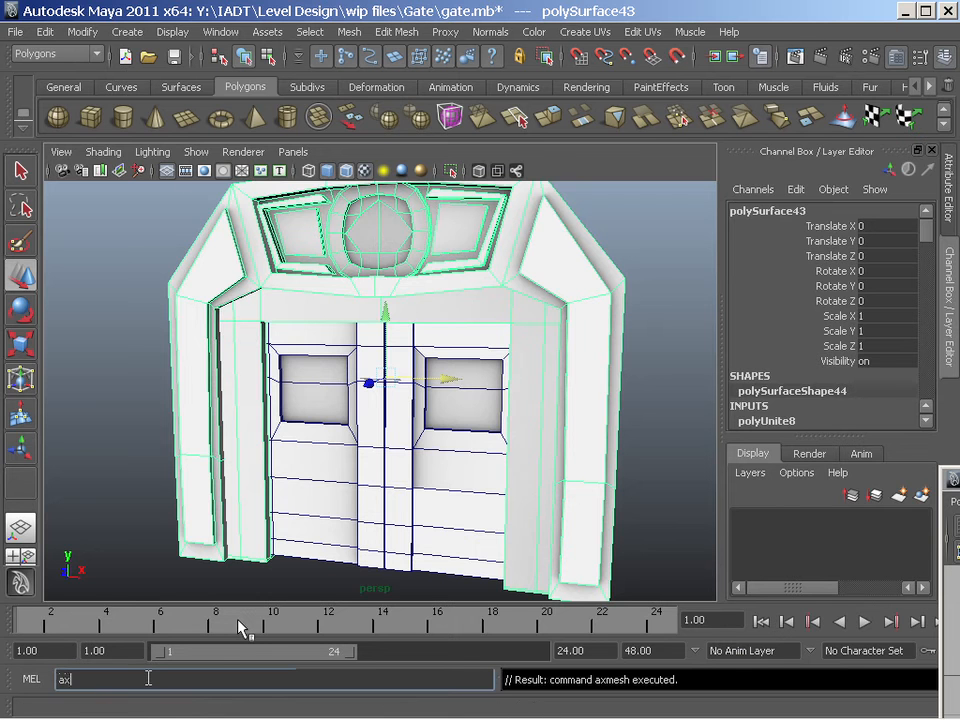
text(axmesh)
key(Return)
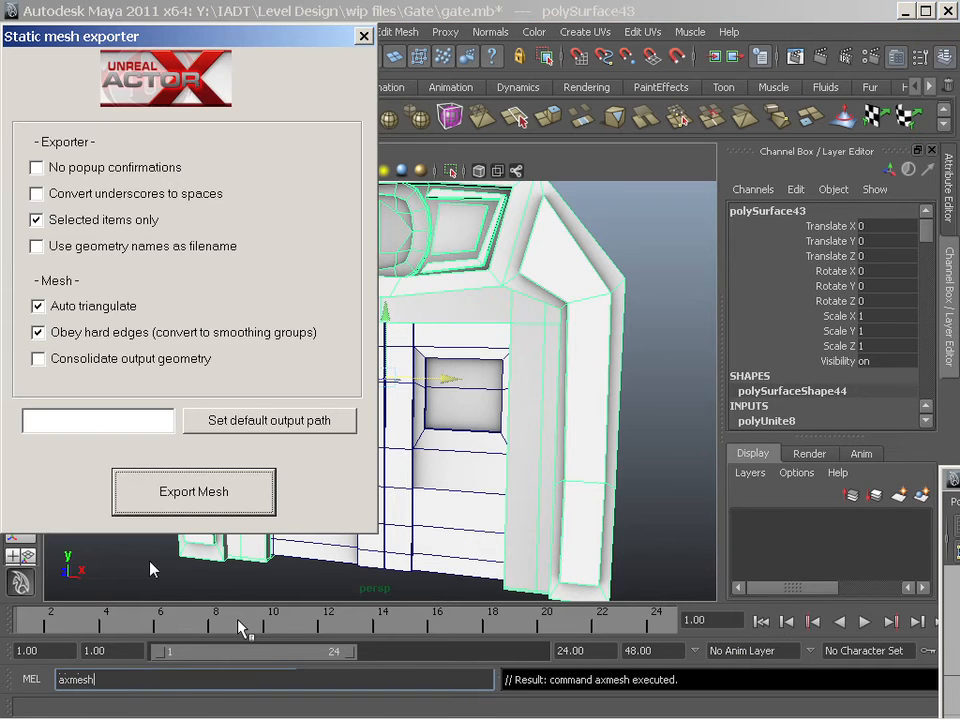
click(195, 504)
click(276, 376)
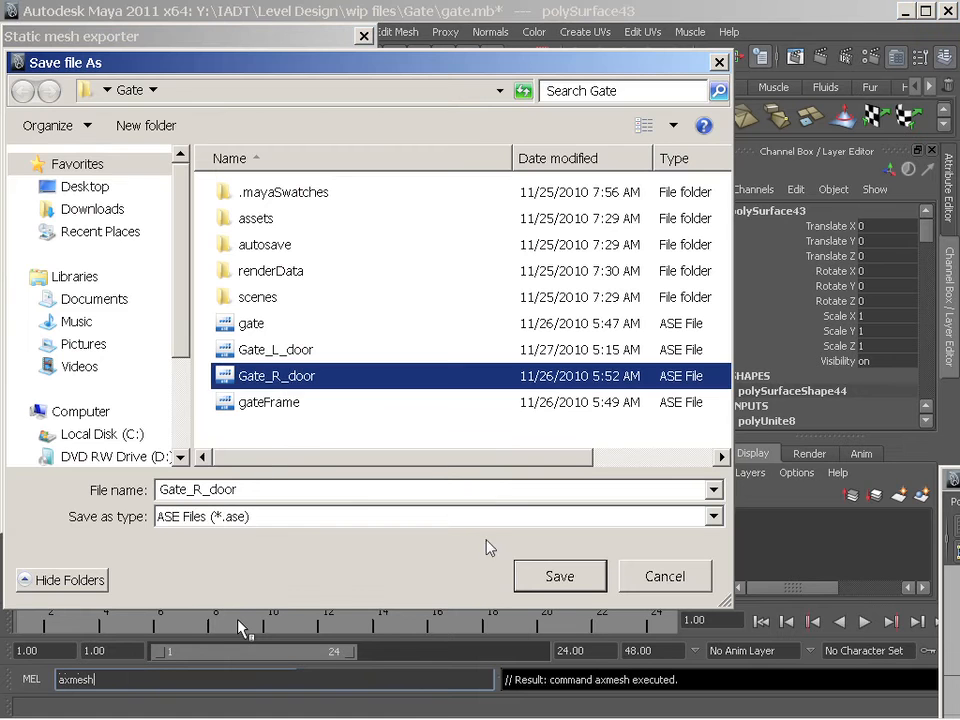
click(557, 575)
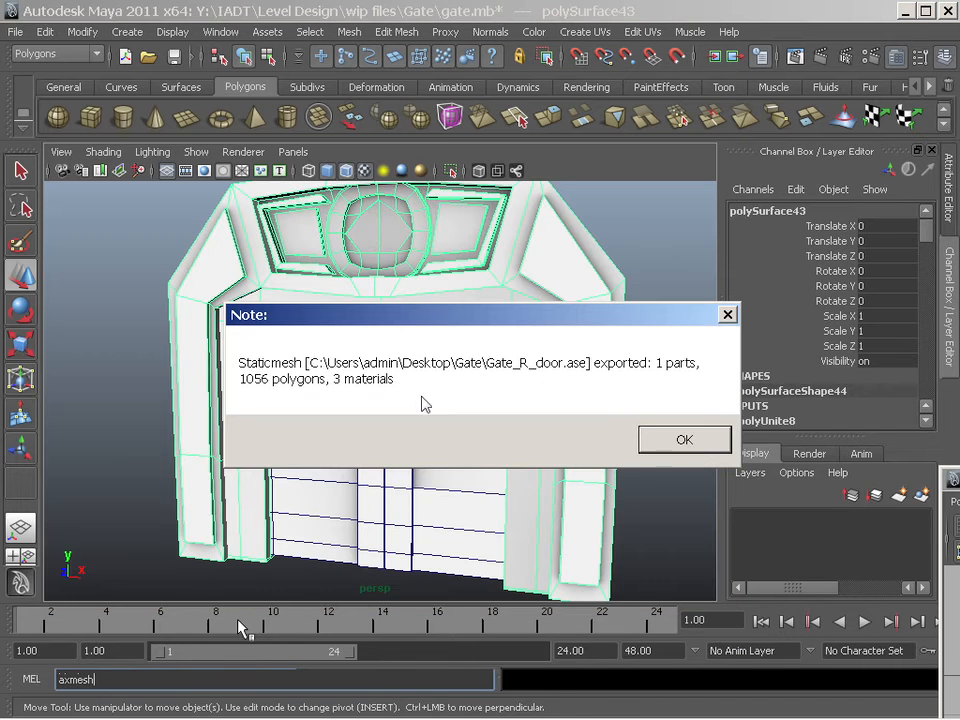
click(686, 442)
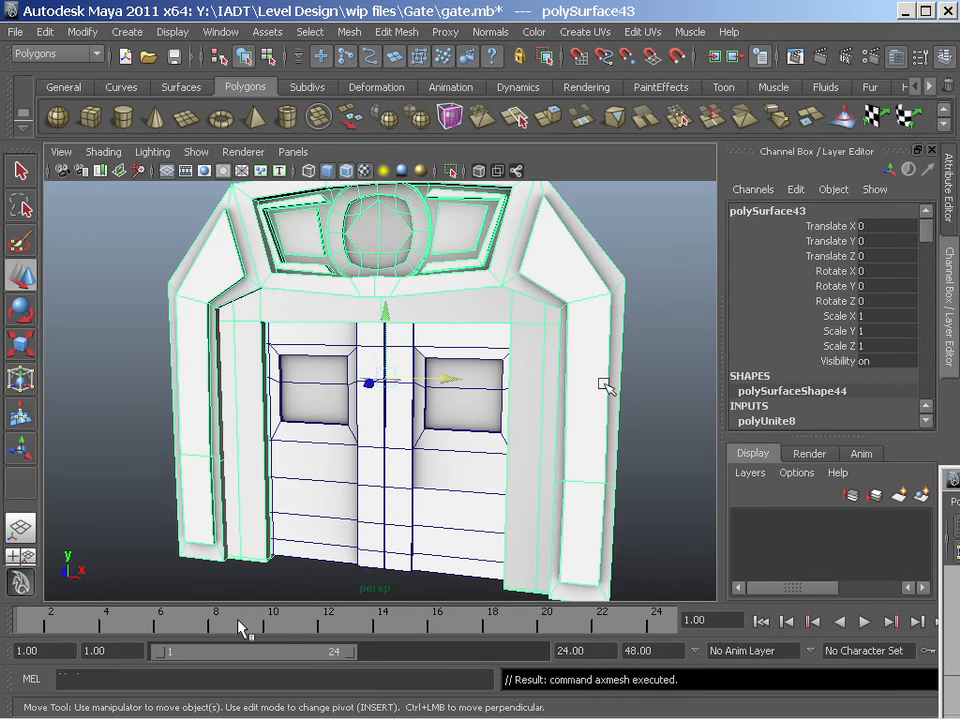
Select the right-hand door and use axmesh to export it over the existing Gate_R_door ASE file in the Gate folder.
click(441, 474)
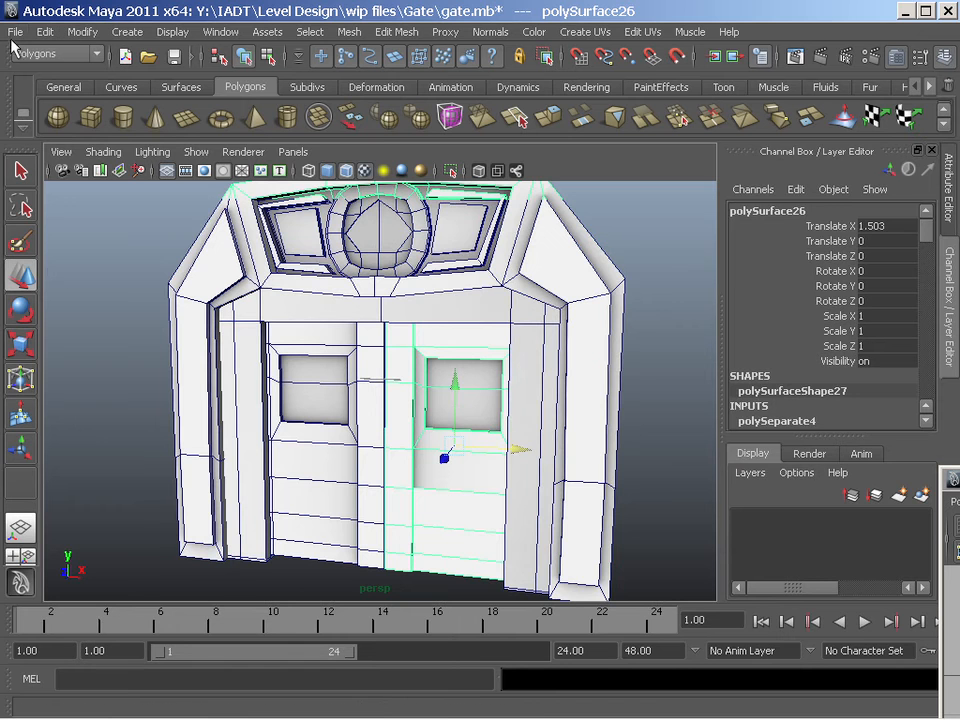
click(145, 679)
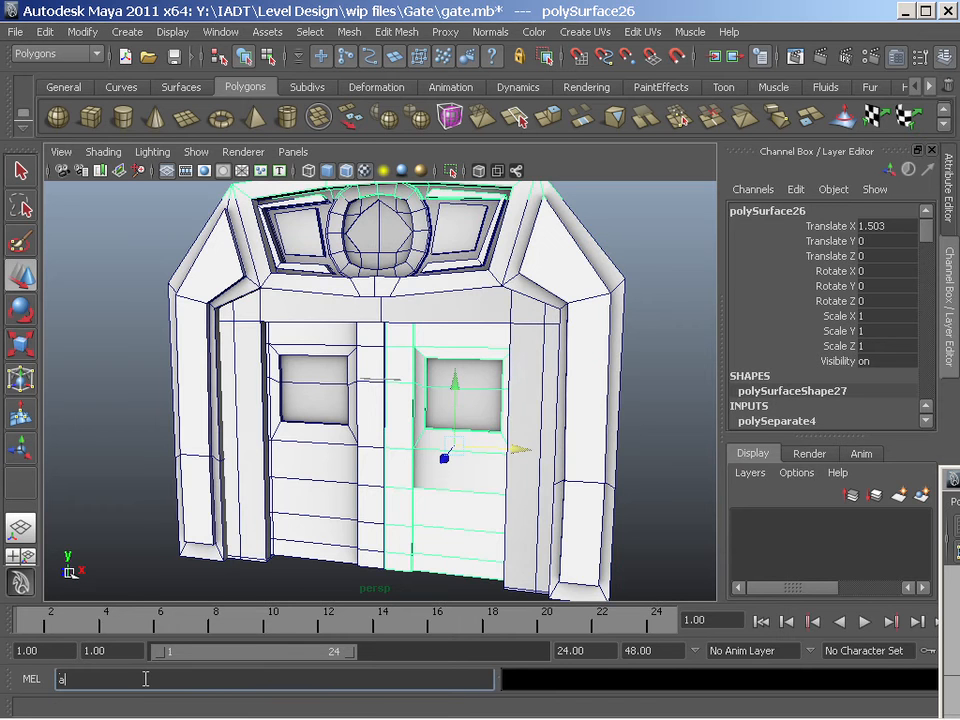
text(axmesh)
key(Return)
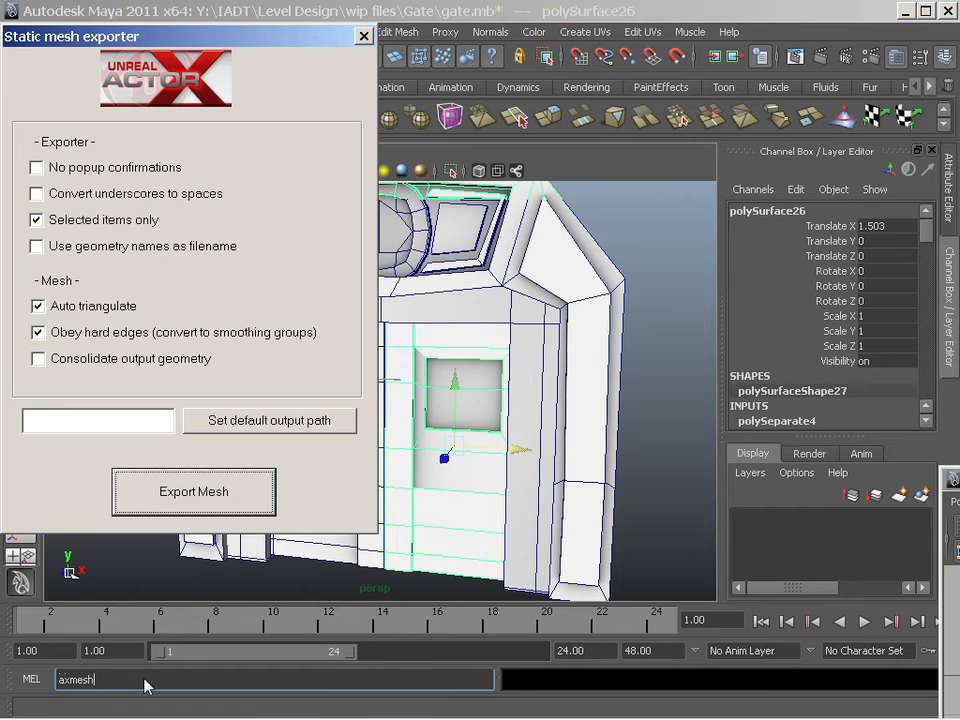
click(167, 497)
click(274, 376)
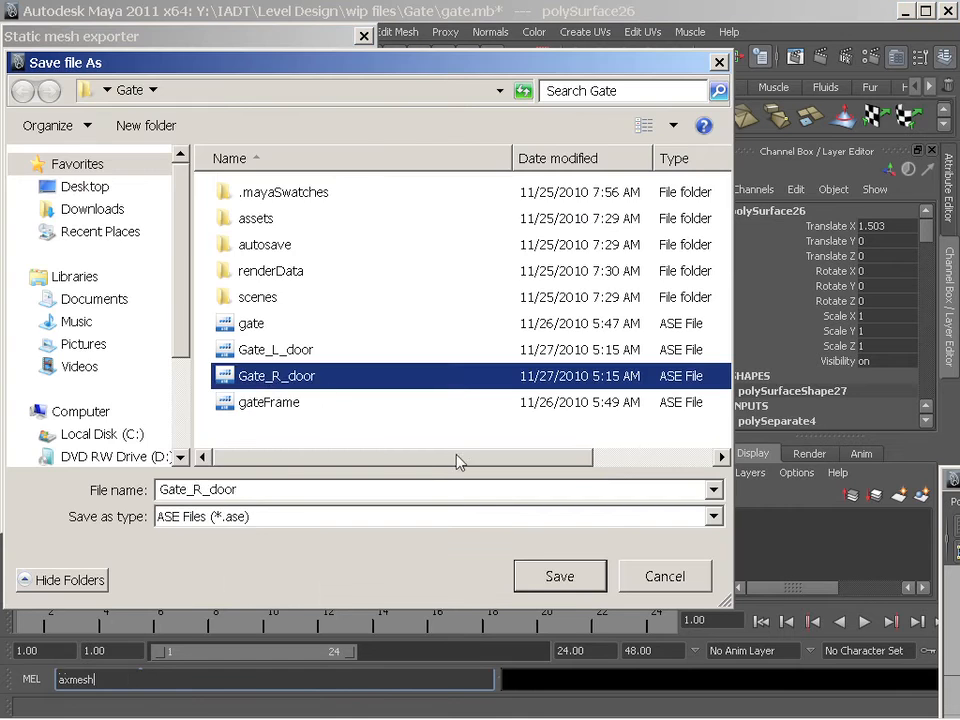
click(546, 584)
click(652, 446)
Select the combined gate frame and use axmesh to export it over the existing gateFrame ASE file.
click(544, 287)
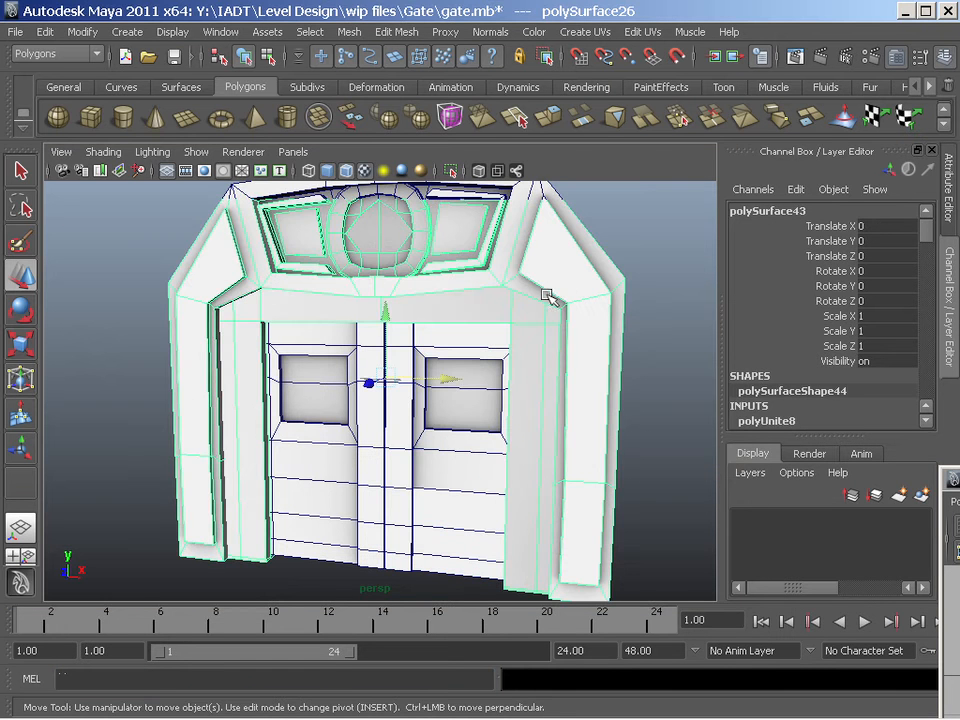
click(100, 680)
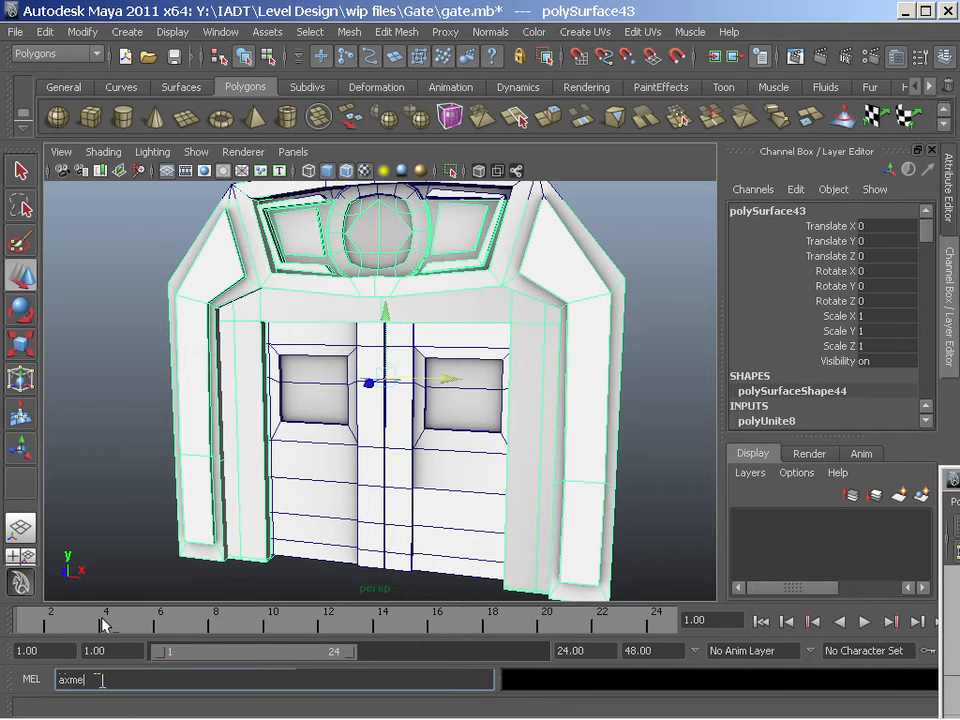
text(axmesh)
key(Return)
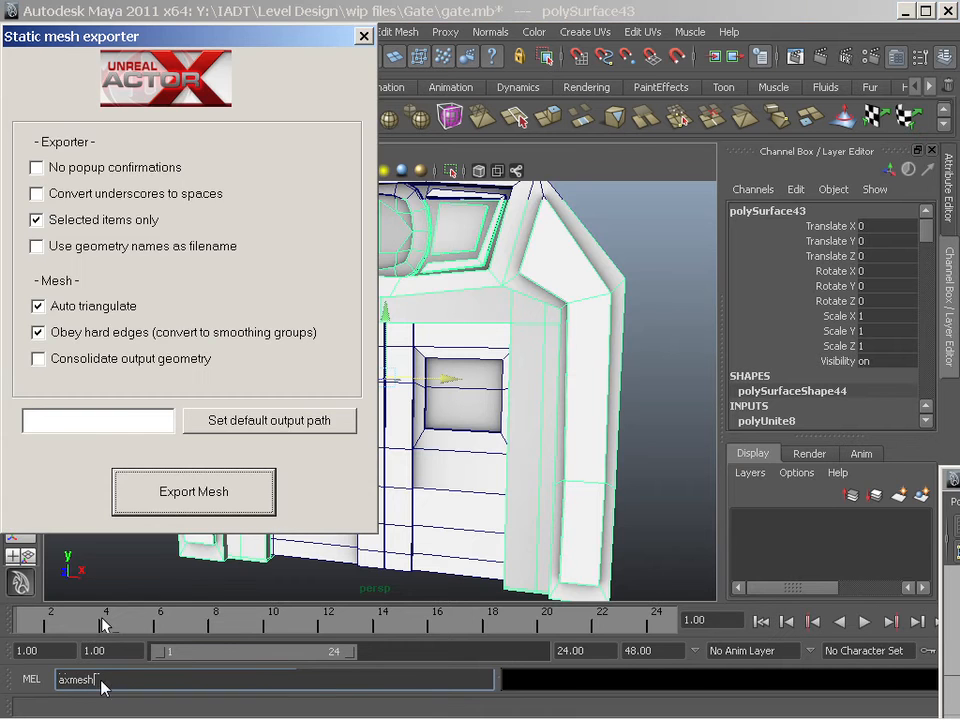
click(193, 518)
click(283, 404)
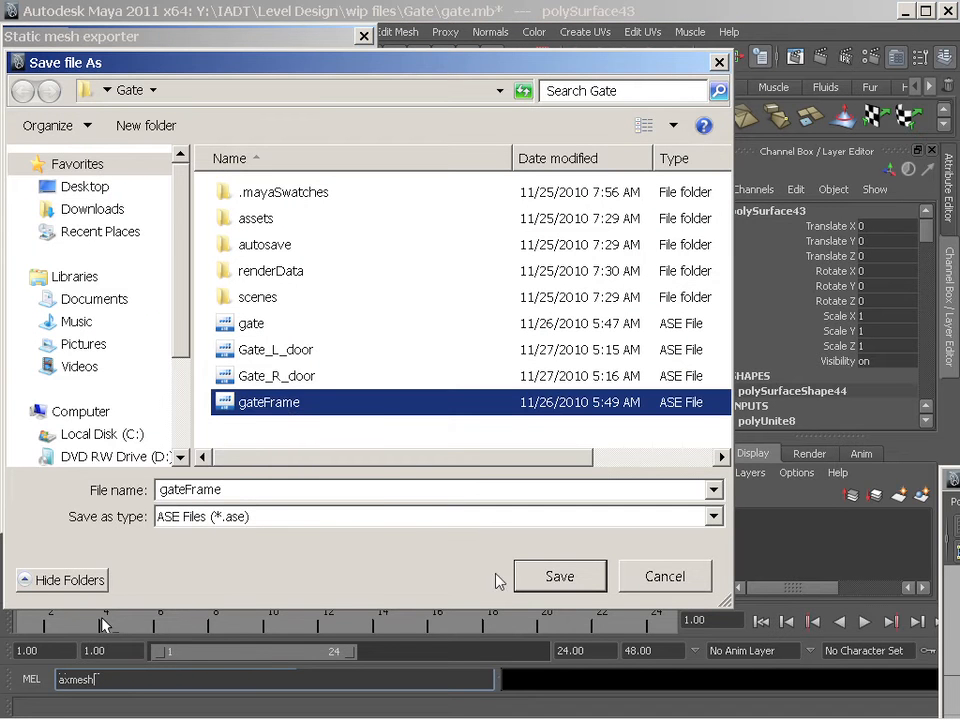
click(552, 578)
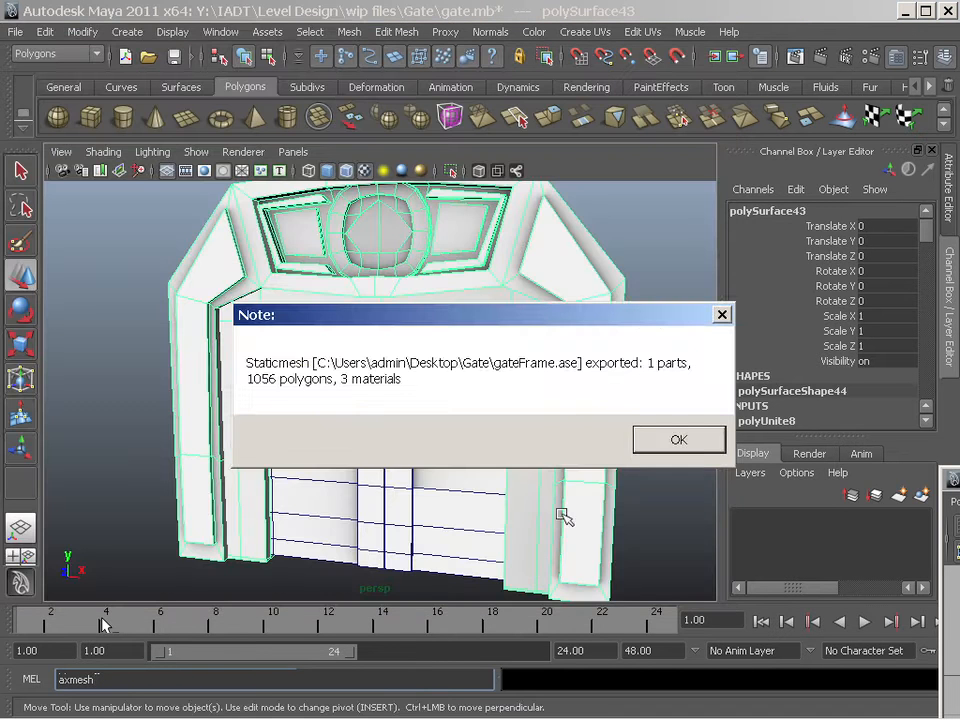
click(648, 443)
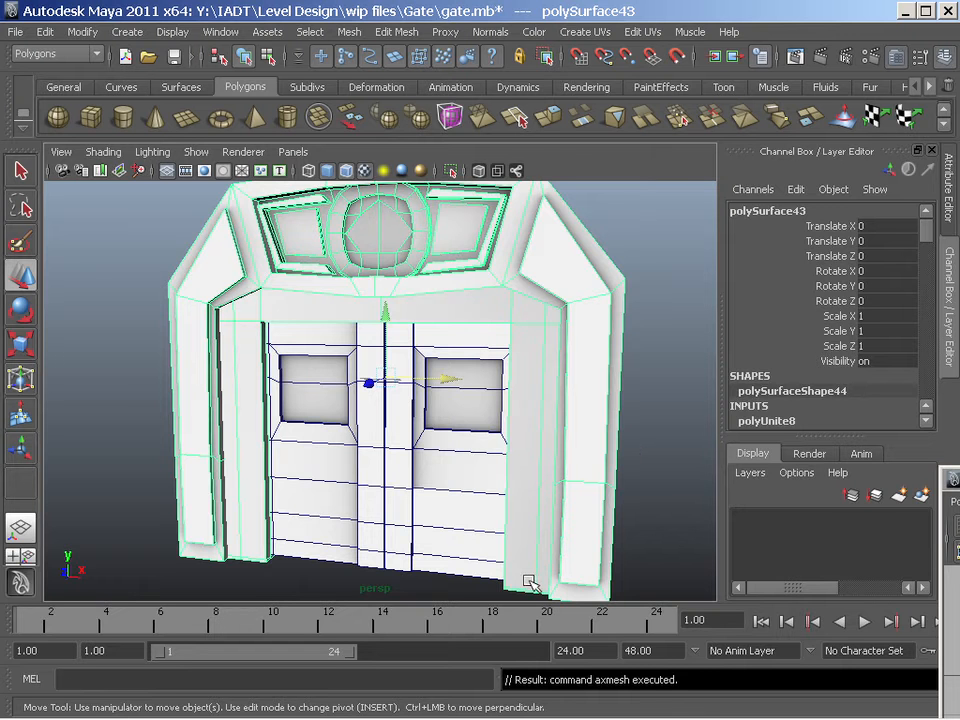
scroll(306, 512, down, 3)
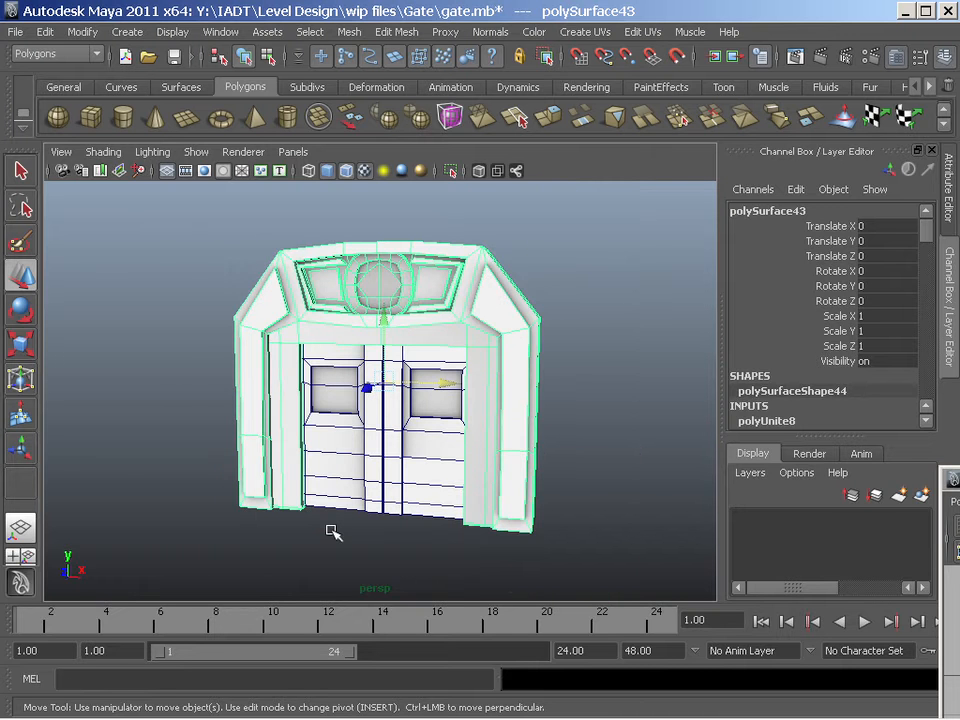
Switch to the Unreal Development Kit level and bring its Content Browser fully into view.
click(477, 705)
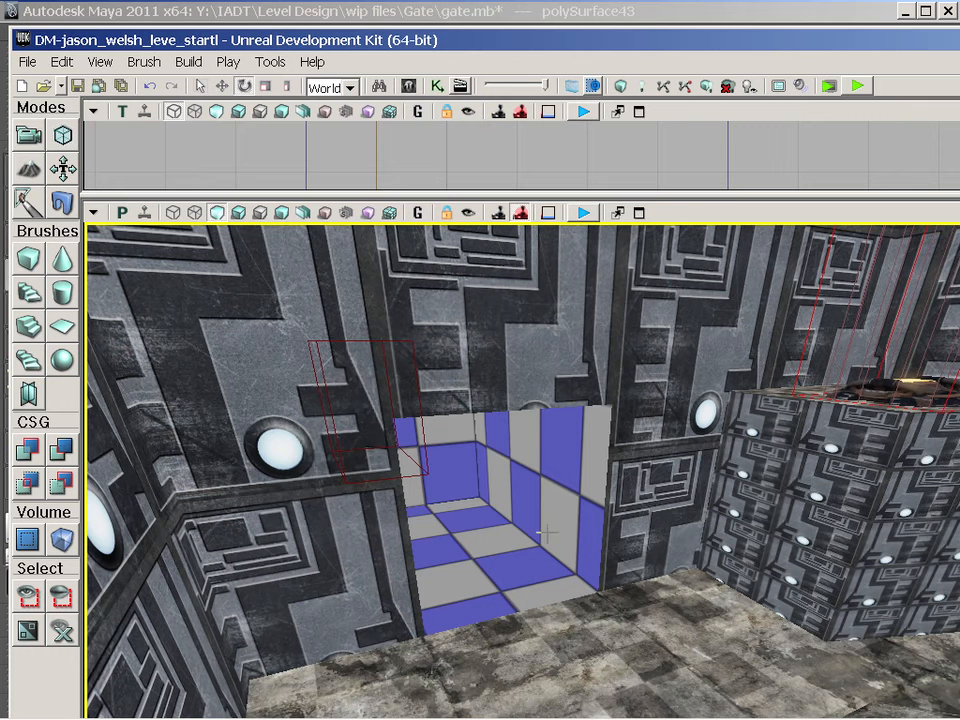
click(409, 87)
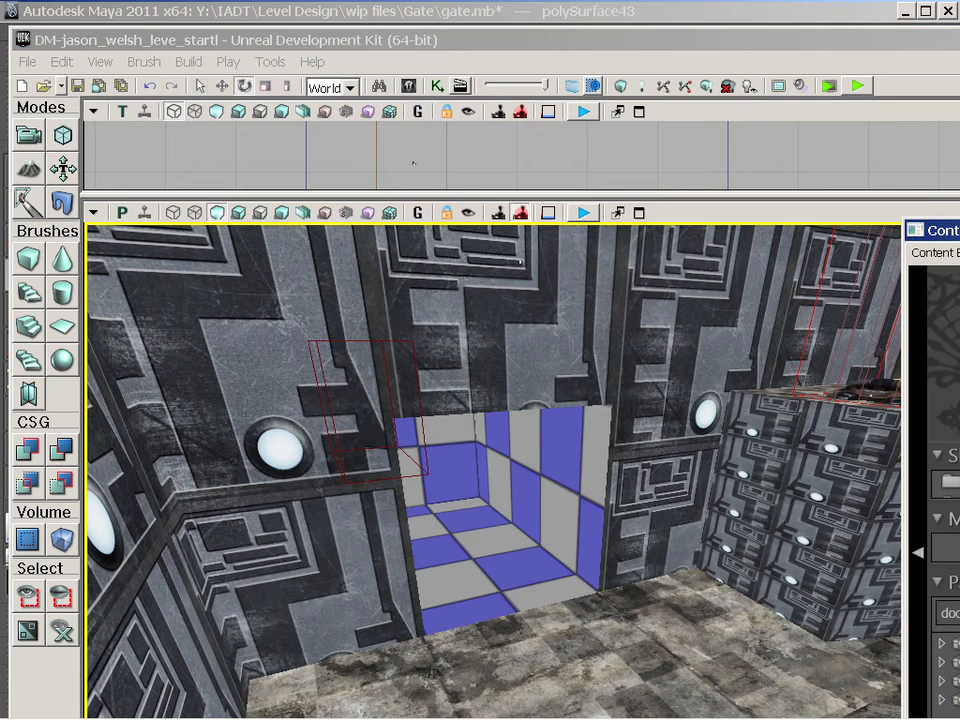
drag(955, 230, 419, 66)
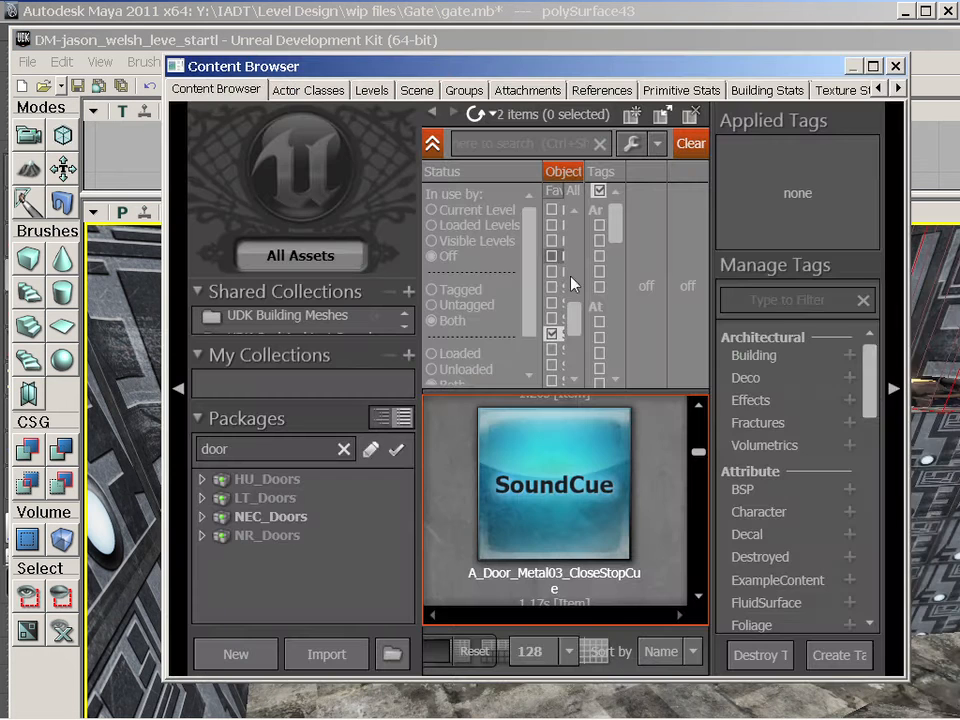
scroll(868, 400, down, 2)
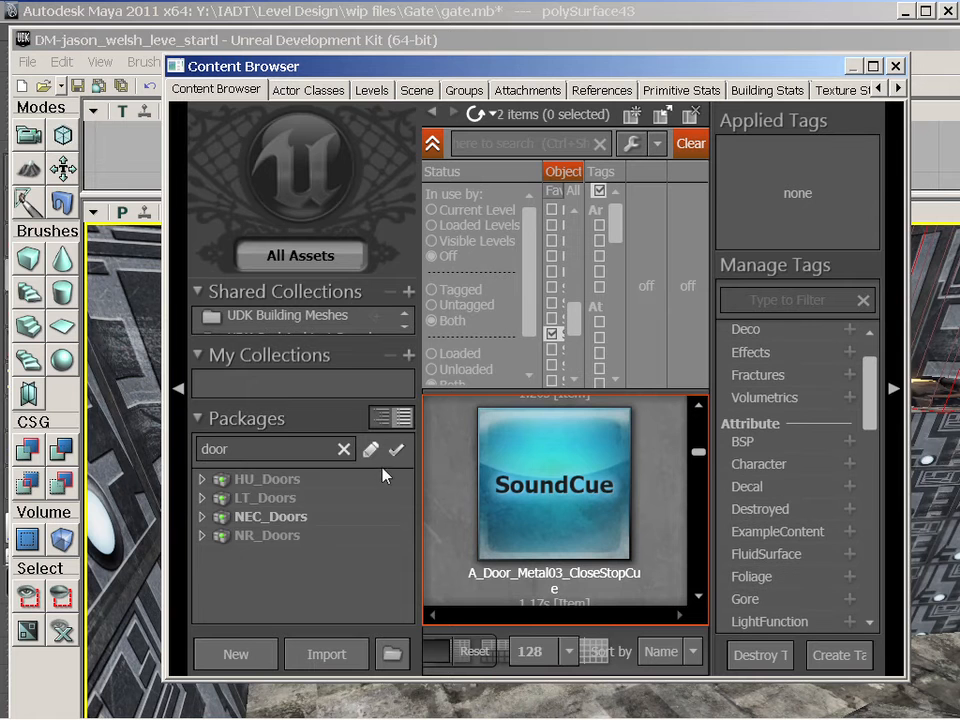
Filter the packages by the author's first name, open the author's own package and clear the active object type filter.
drag(286, 449, 153, 452)
text(jason)
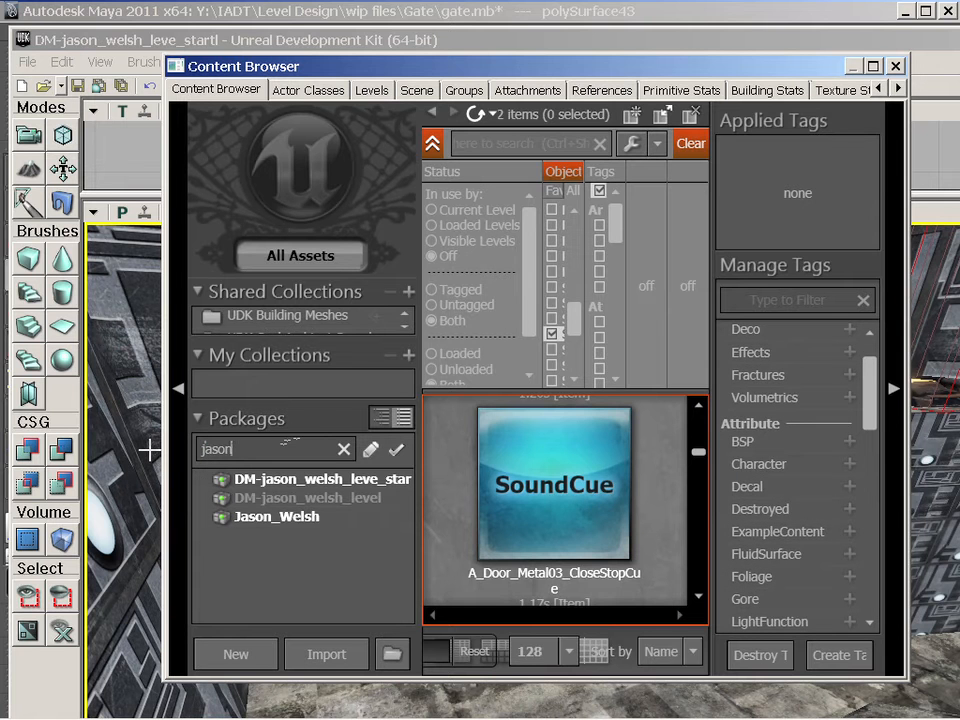
click(330, 527)
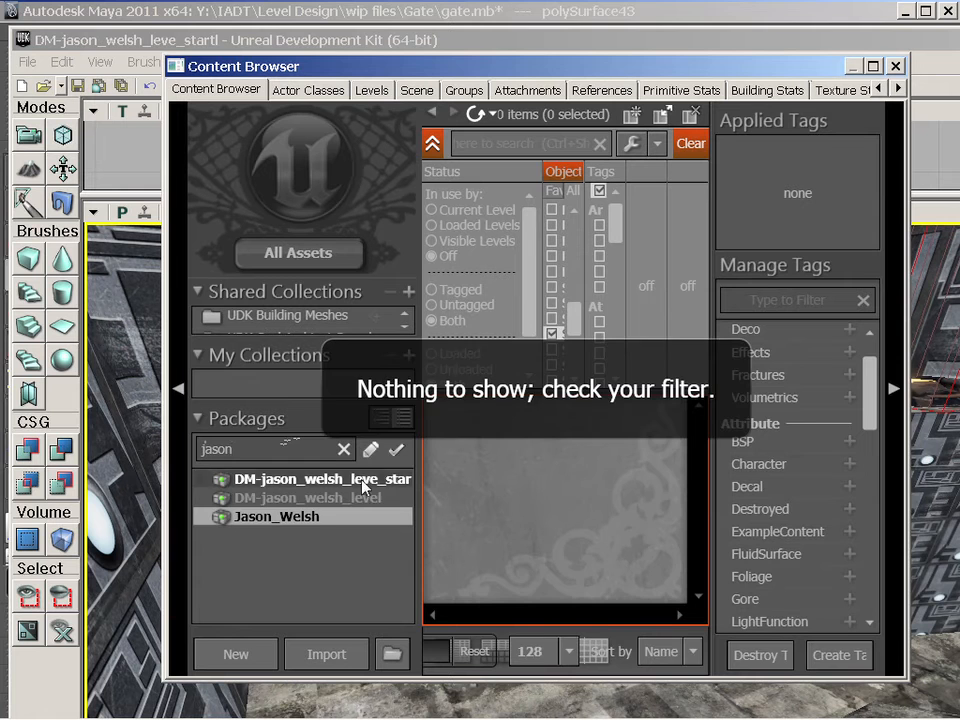
click(552, 334)
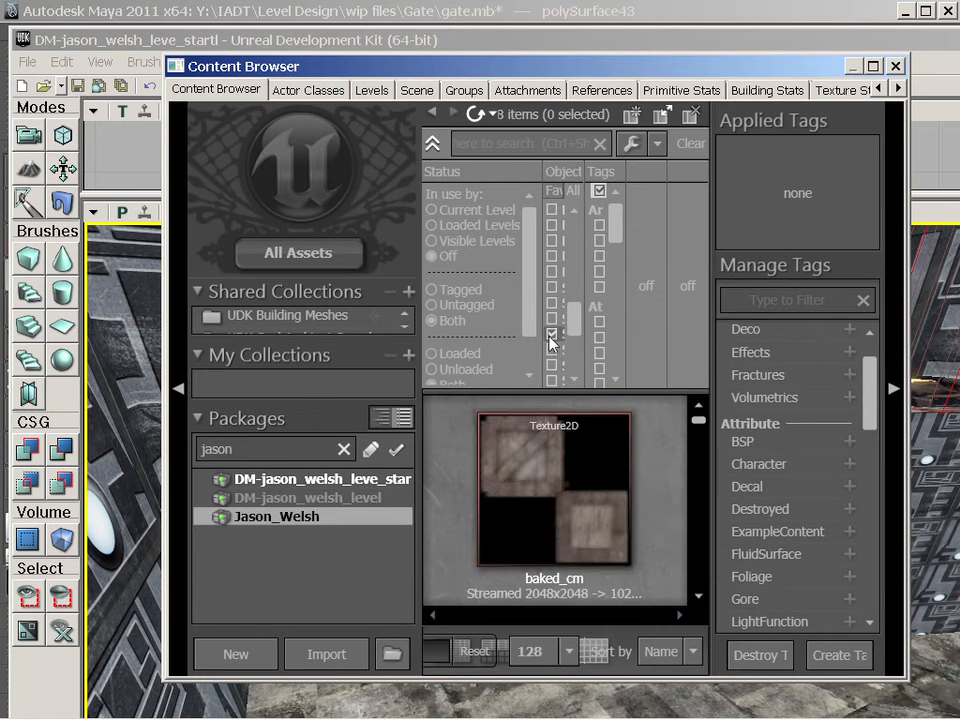
Look through the package's assets for the gate frame and the two gate door static meshes.
scroll(652, 489, down, 2)
scroll(652, 487, down, 6)
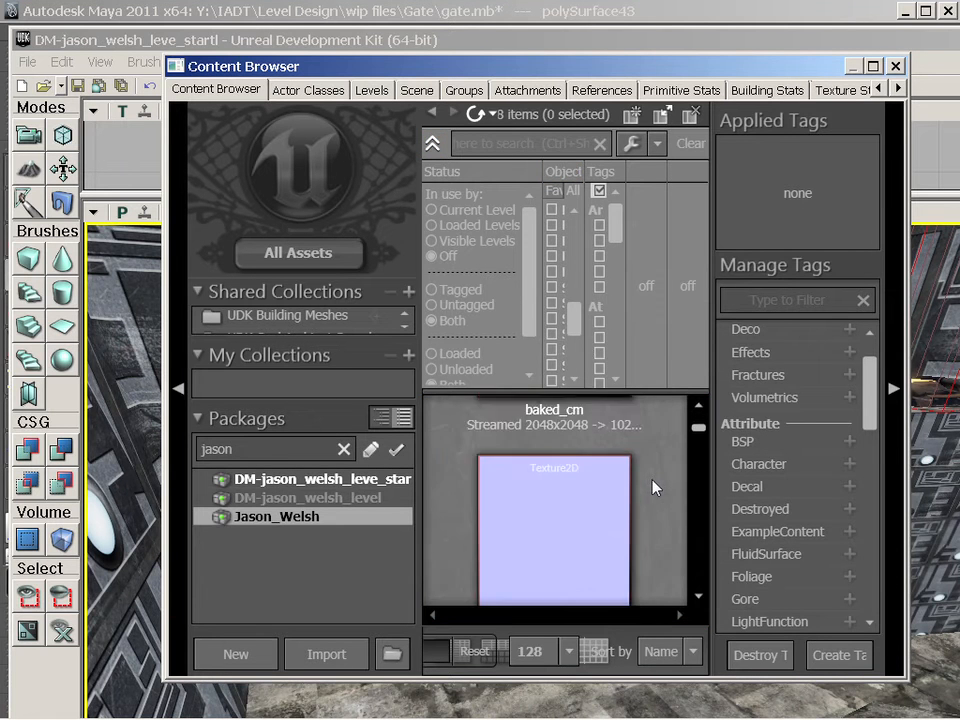
scroll(652, 489, down, 4)
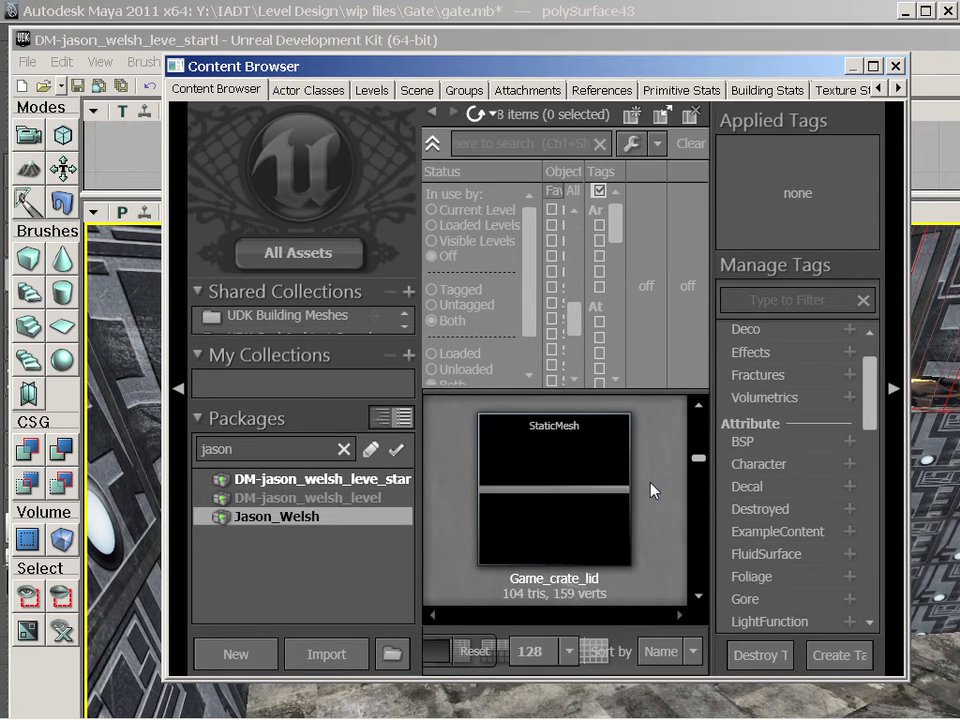
scroll(649, 491, down, 1)
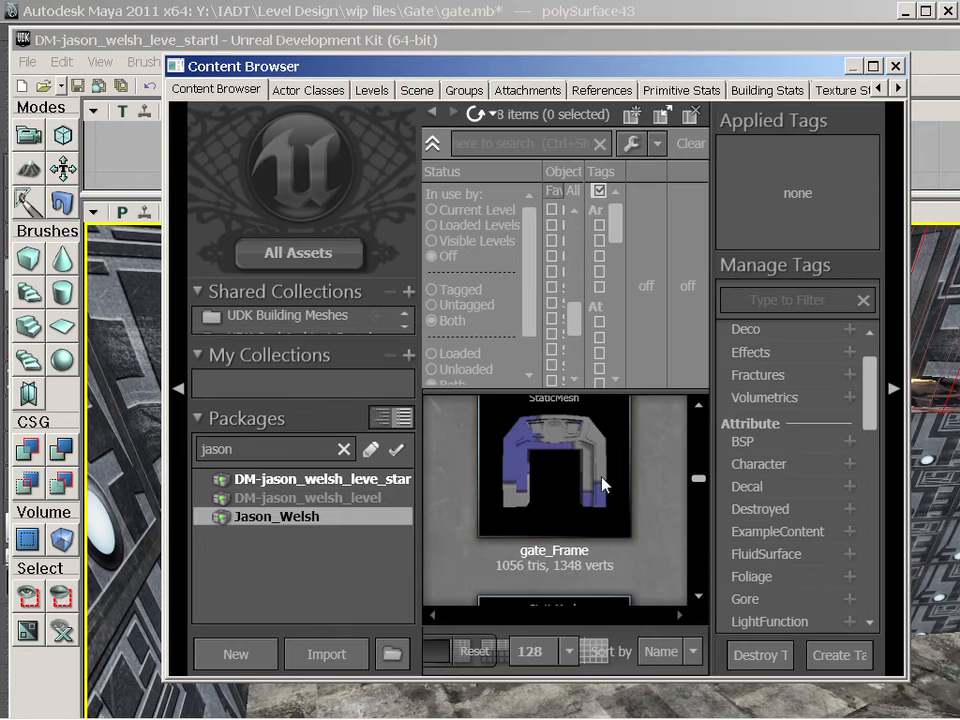
click(595, 480)
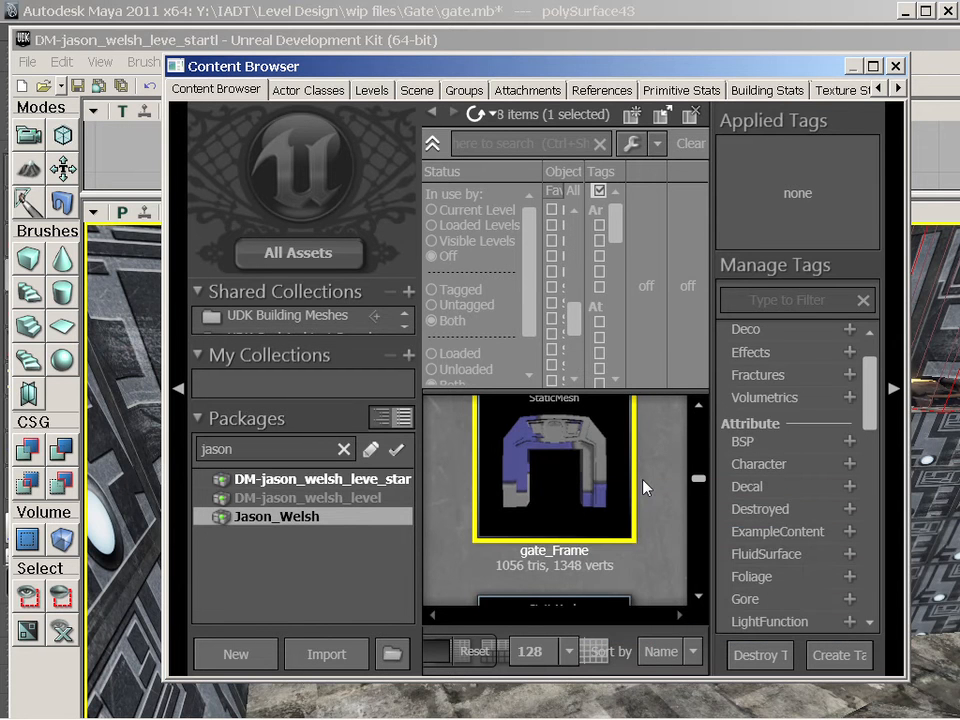
scroll(645, 488, down, 2)
click(639, 491)
scroll(638, 491, down, 2)
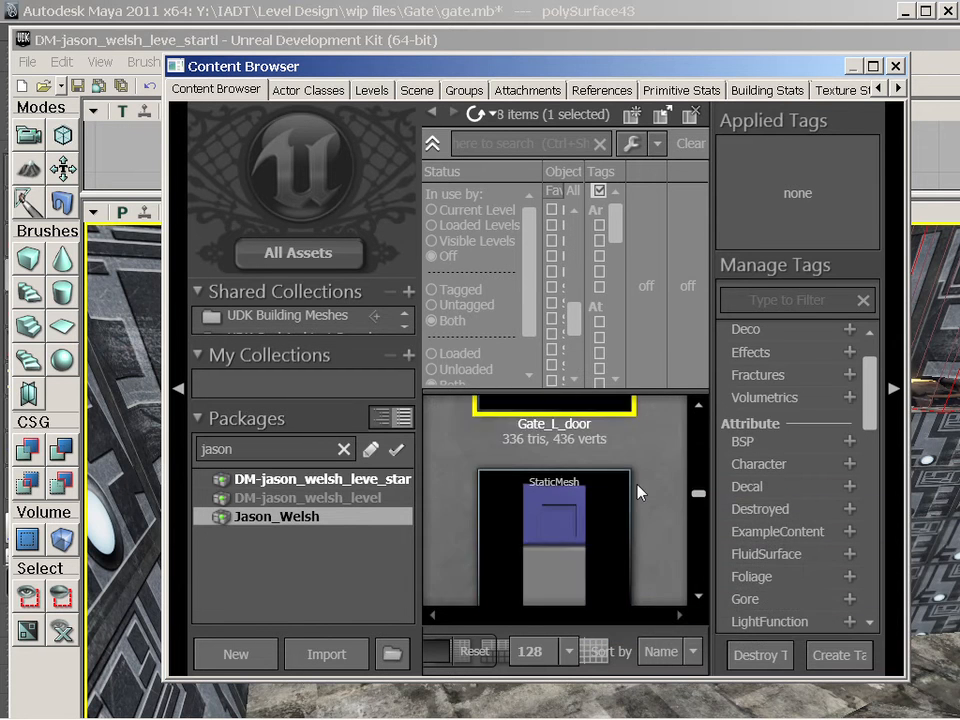
click(630, 489)
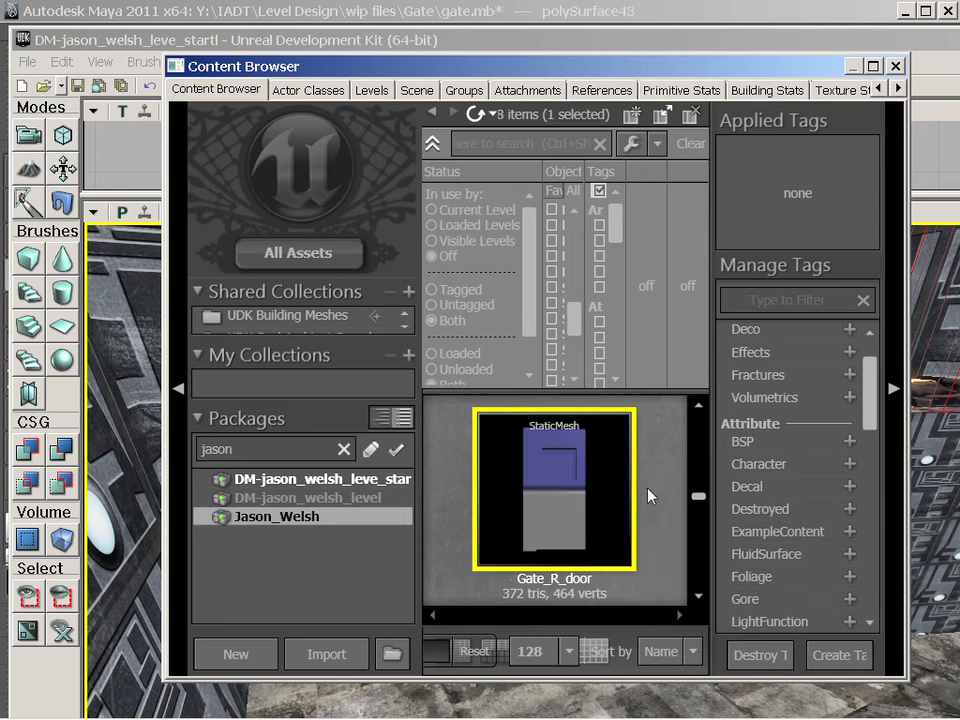
Add the gate_Frame static mesh on the floor in front of the checkered opening and raise it to stand on the floor.
scroll(649, 495, up, 4)
scroll(647, 497, up, 1)
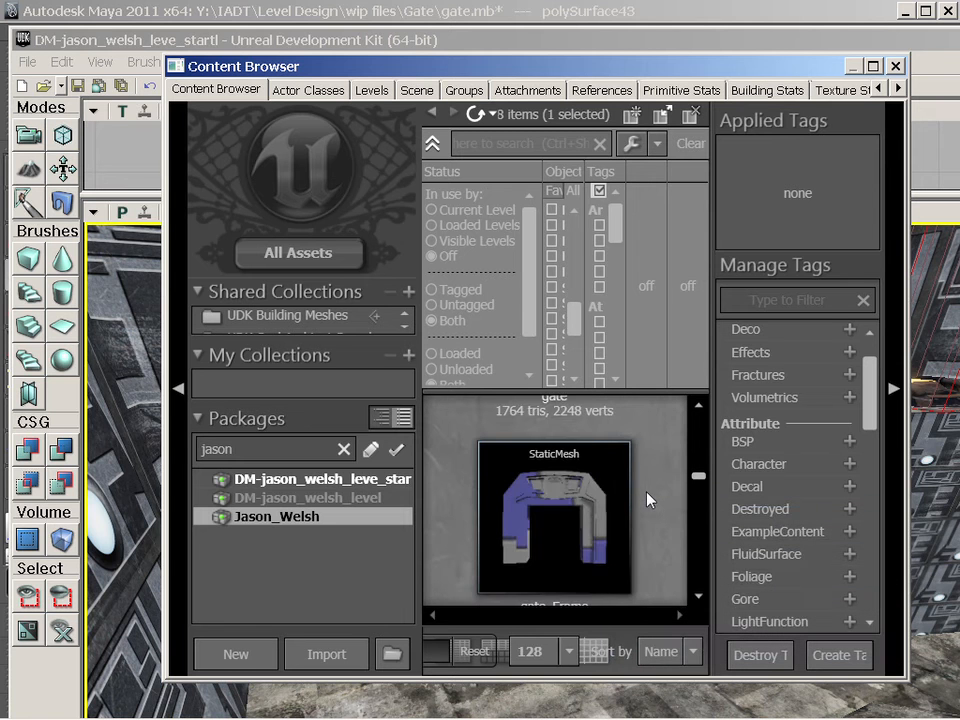
click(621, 506)
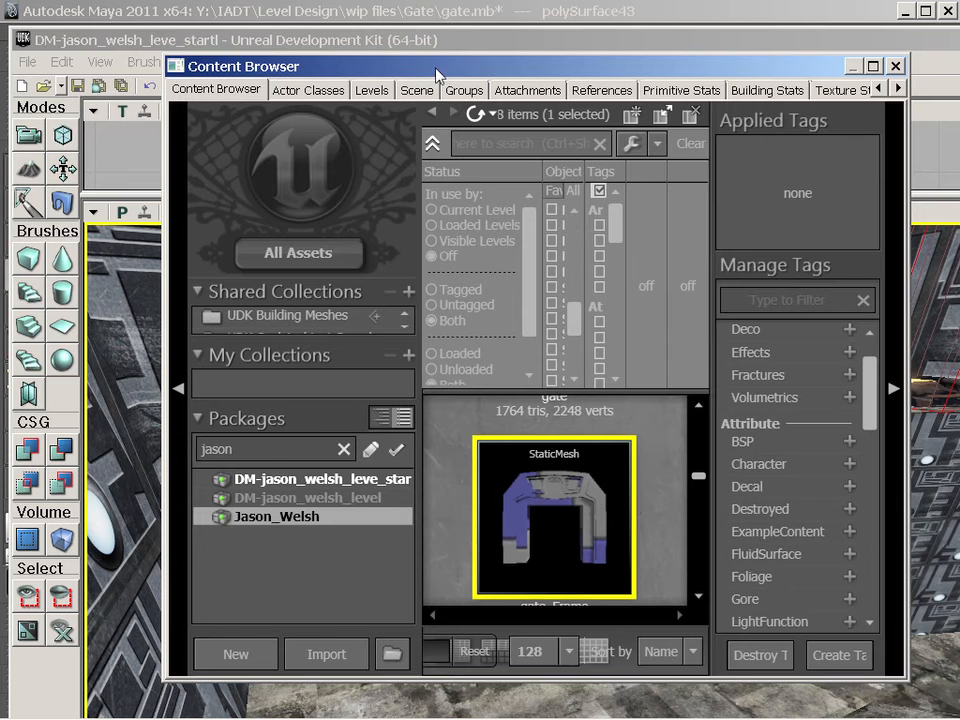
drag(435, 67, 871, 60)
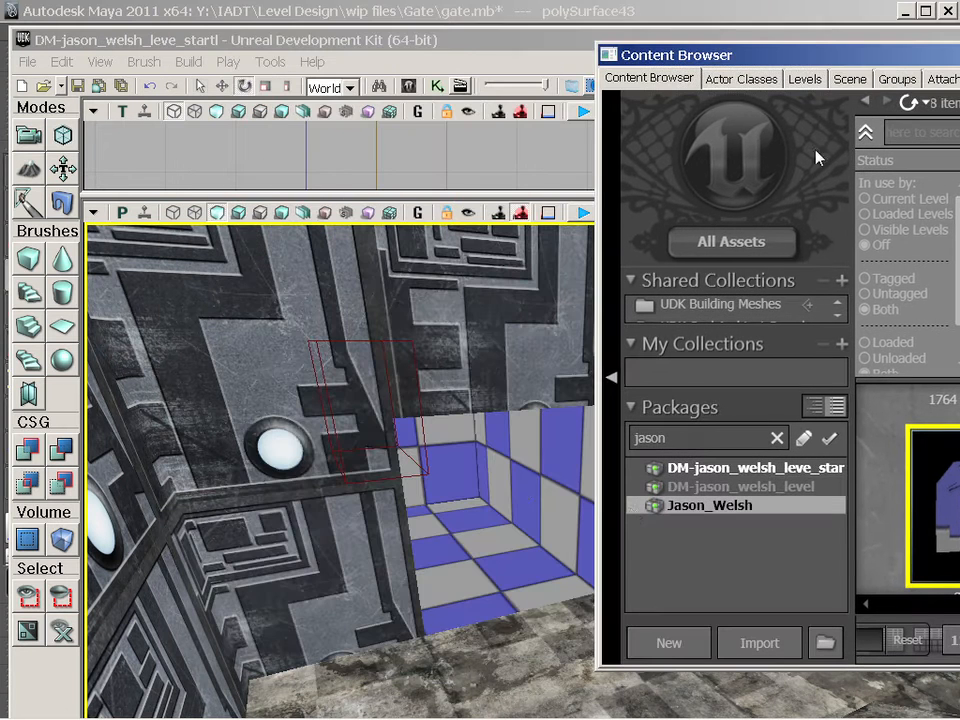
right_click(455, 640)
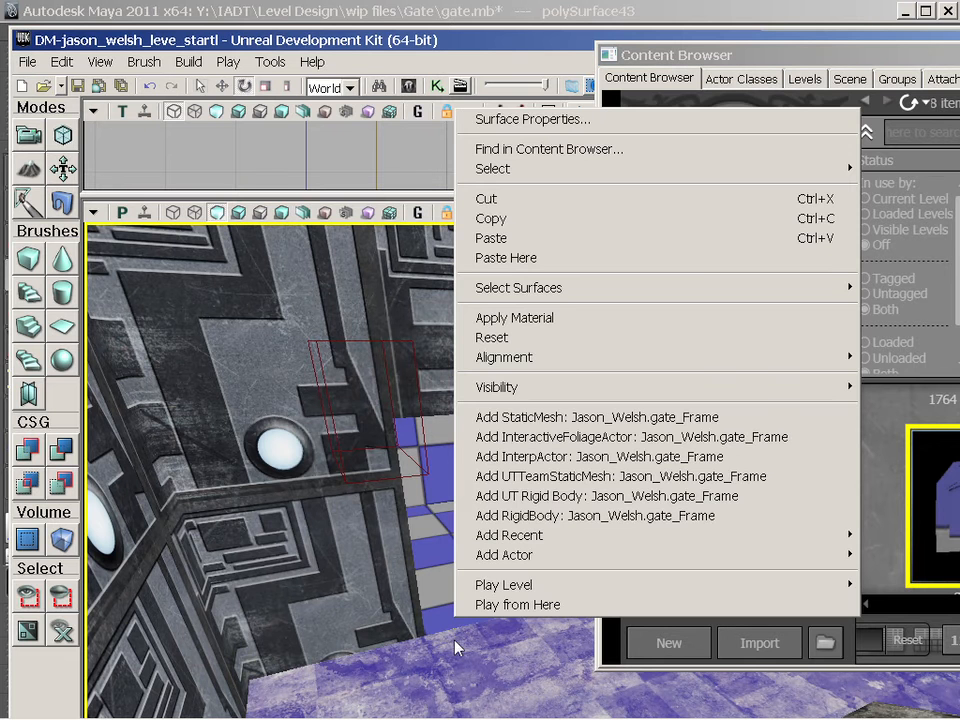
click(552, 423)
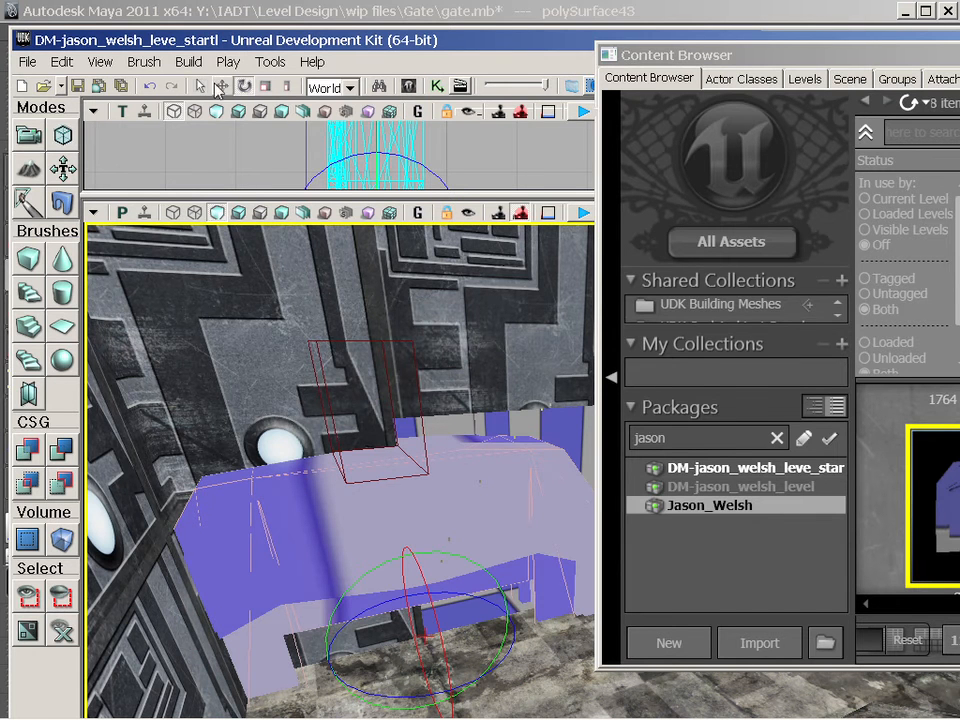
click(222, 87)
drag(413, 562, 378, 200)
Disable drag grid snapping and shift the gate frame sideways until it surrounds the checkered opening.
click(62, 61)
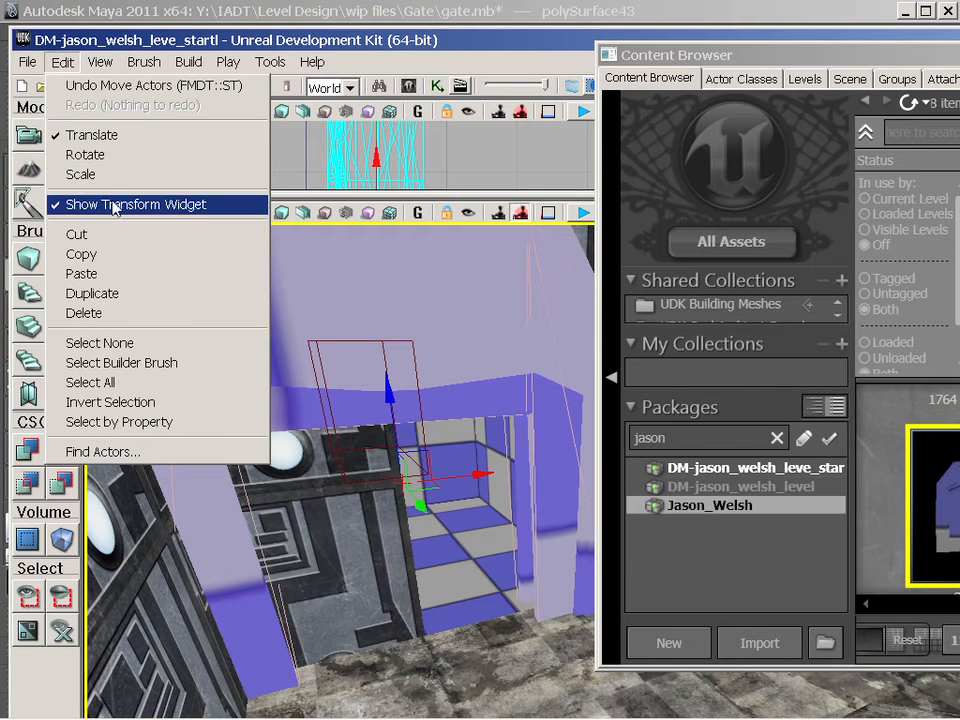
mouse_move(100, 65)
mouse_move(112, 234)
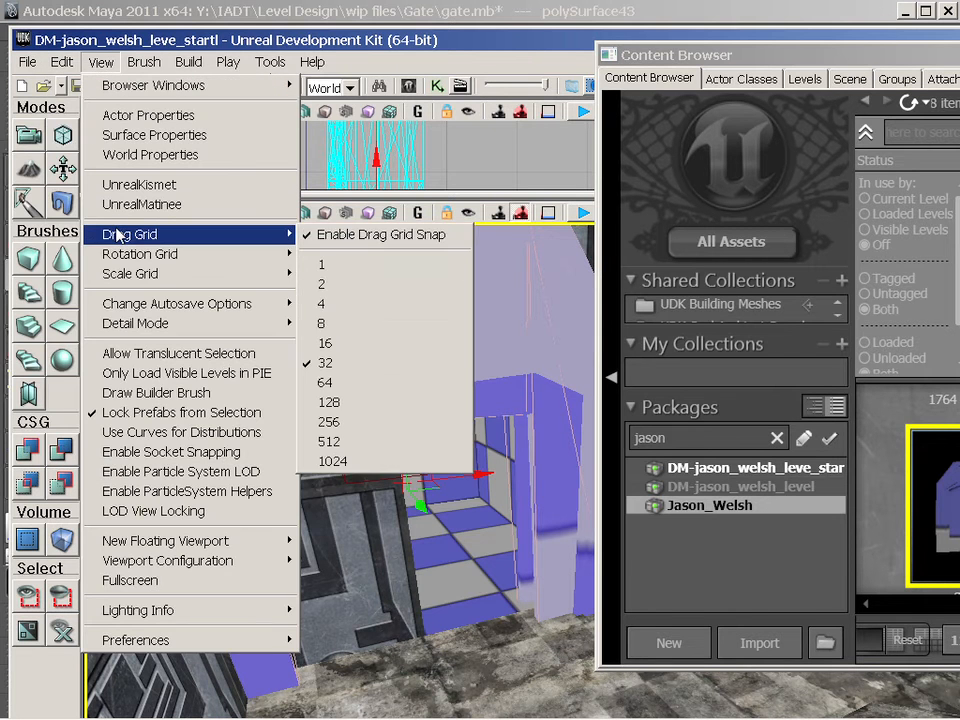
click(347, 236)
drag(483, 467, 414, 467)
Select the gate frame in the top view and shift it along the green axis, back into the wall around the doorway.
drag(697, 62, 959, 339)
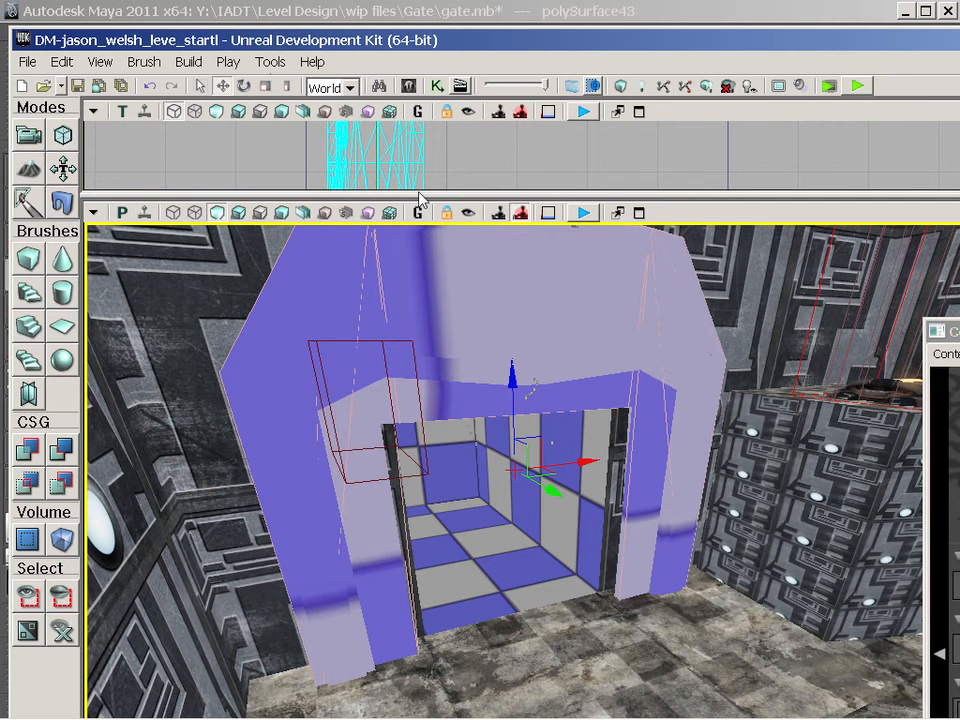
drag(418, 193, 420, 638)
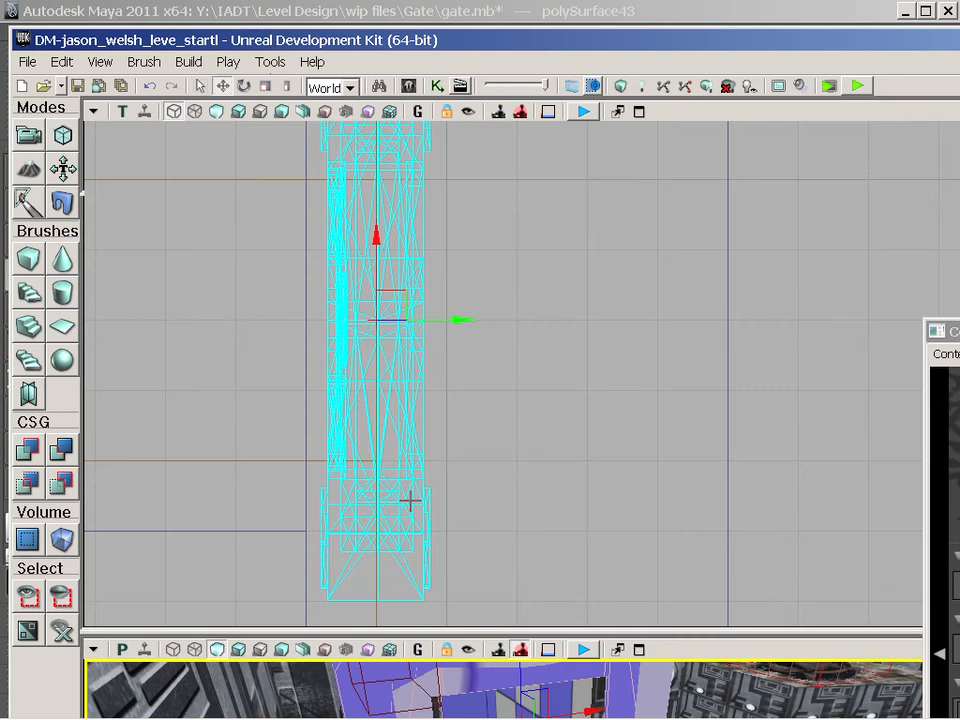
scroll(482, 490, down, 5)
scroll(471, 497, up, 3)
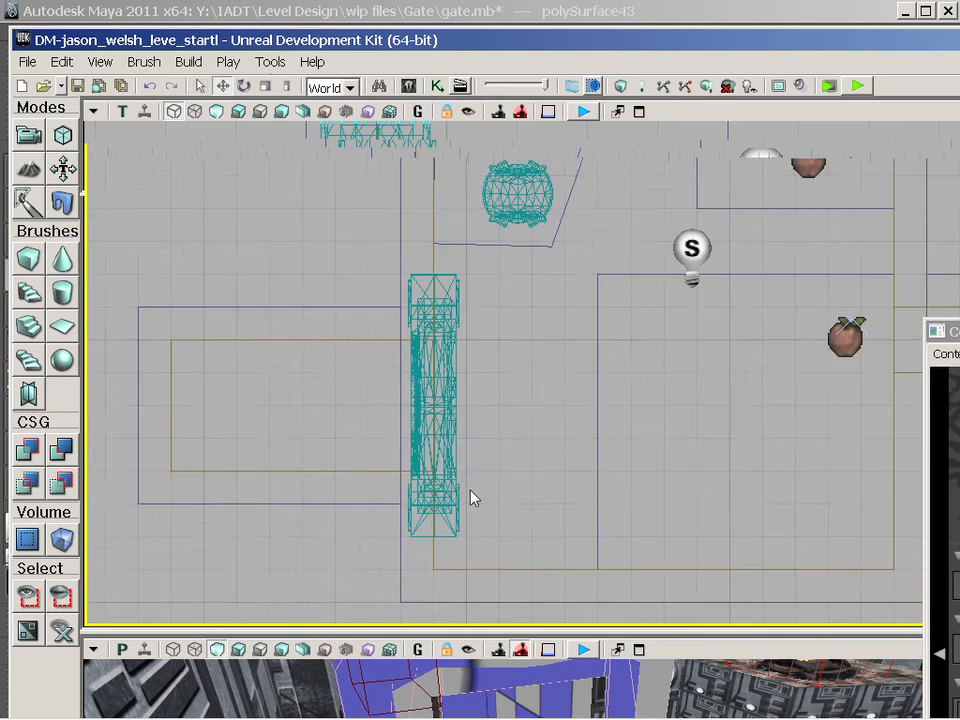
click(446, 411)
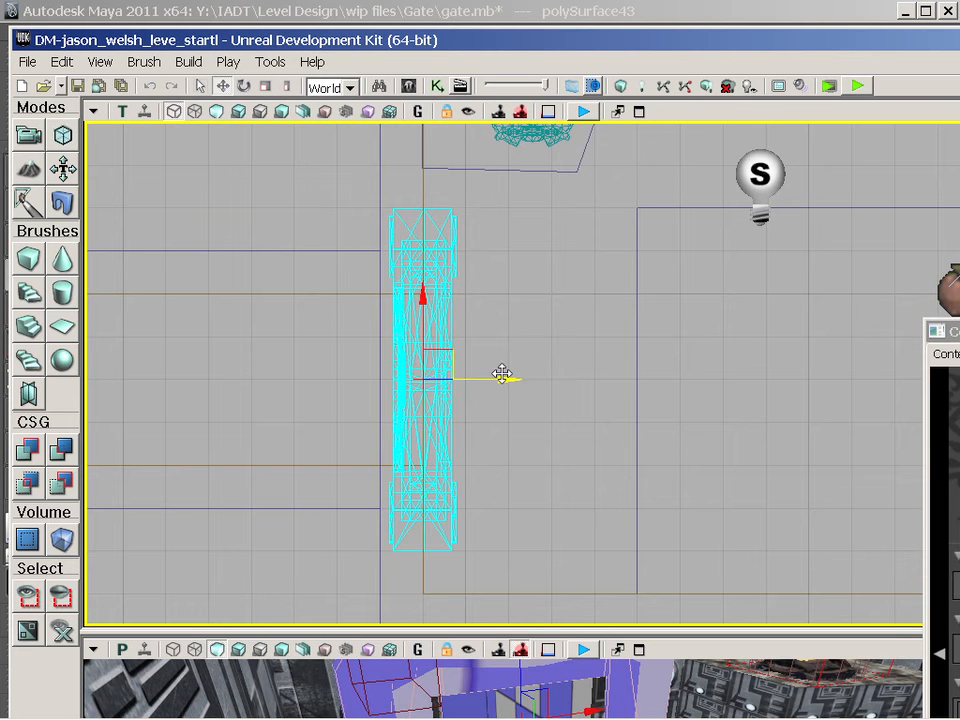
drag(497, 375, 476, 381)
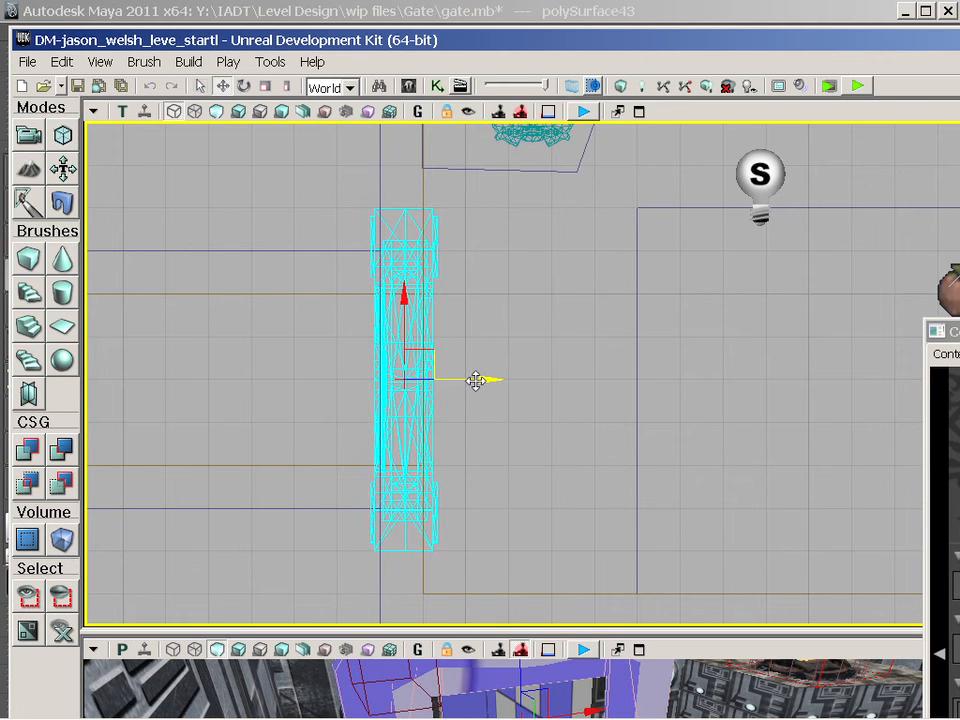
scroll(446, 436, up, 2)
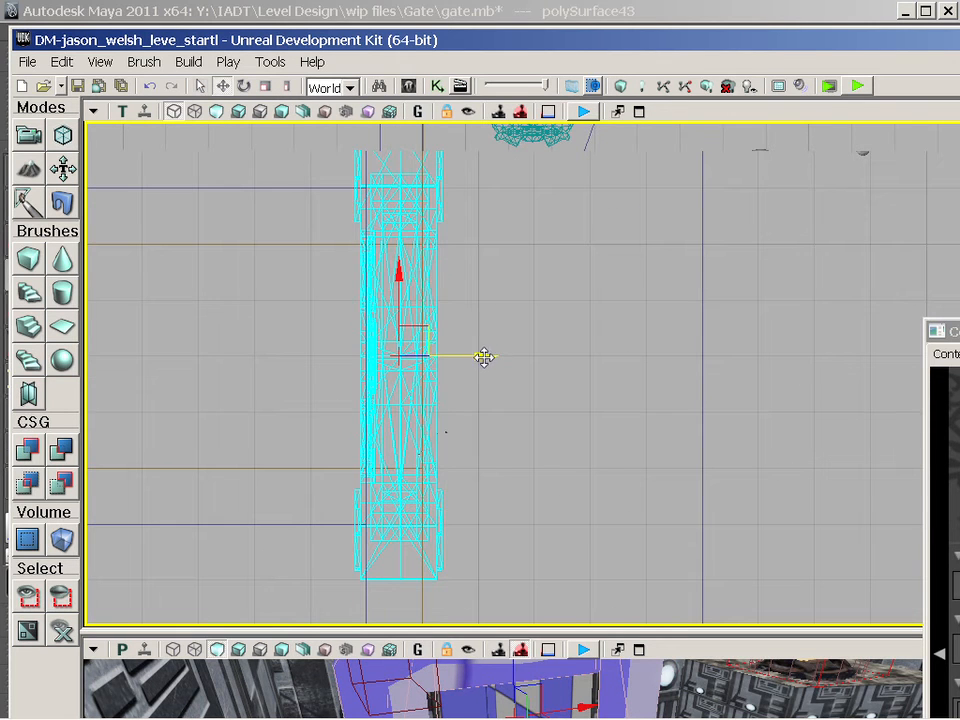
mouse_move(480, 357)
mouse_down()
mouse_move(491, 356)
mouse_move(474, 361)
mouse_up()
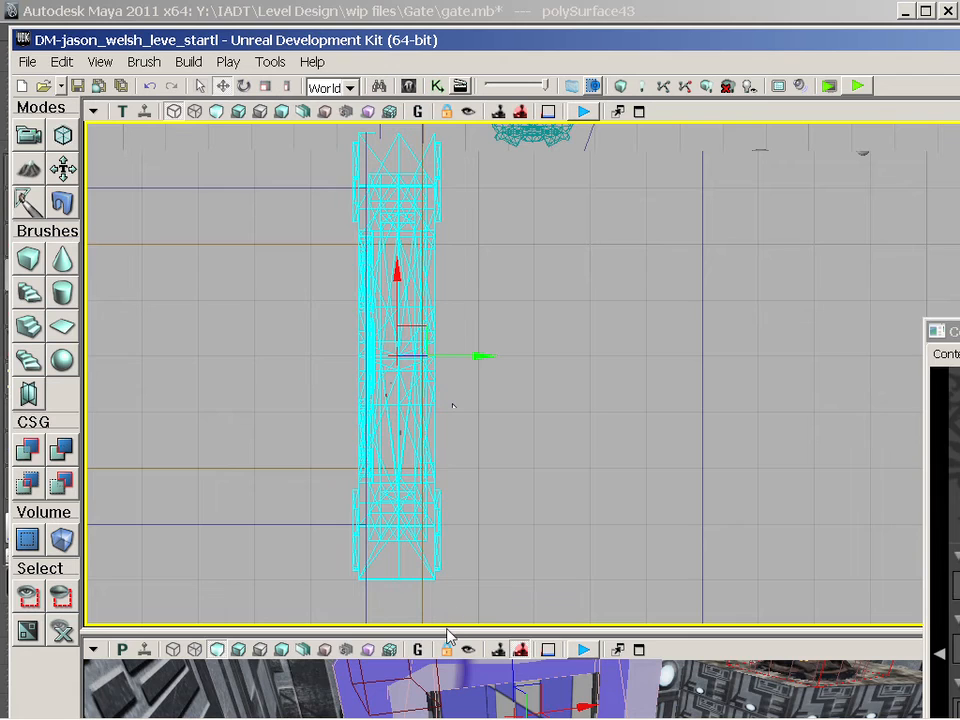
drag(445, 627, 448, 236)
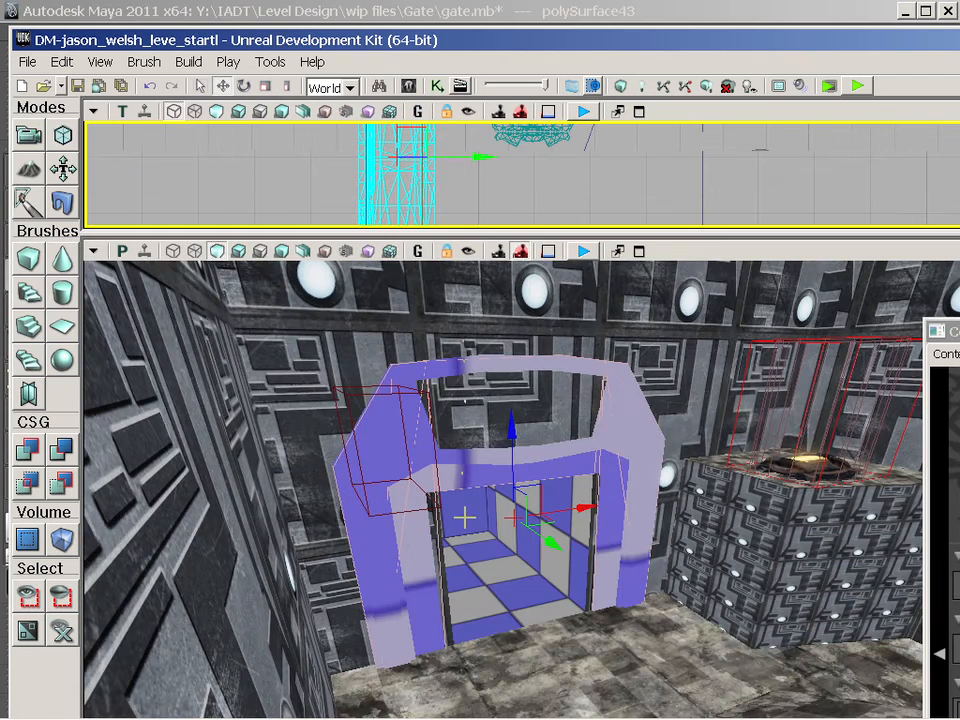
Nudge the gate frame sideways in the perspective view to centre it on the checkered opening.
drag(520, 604, 600, 536)
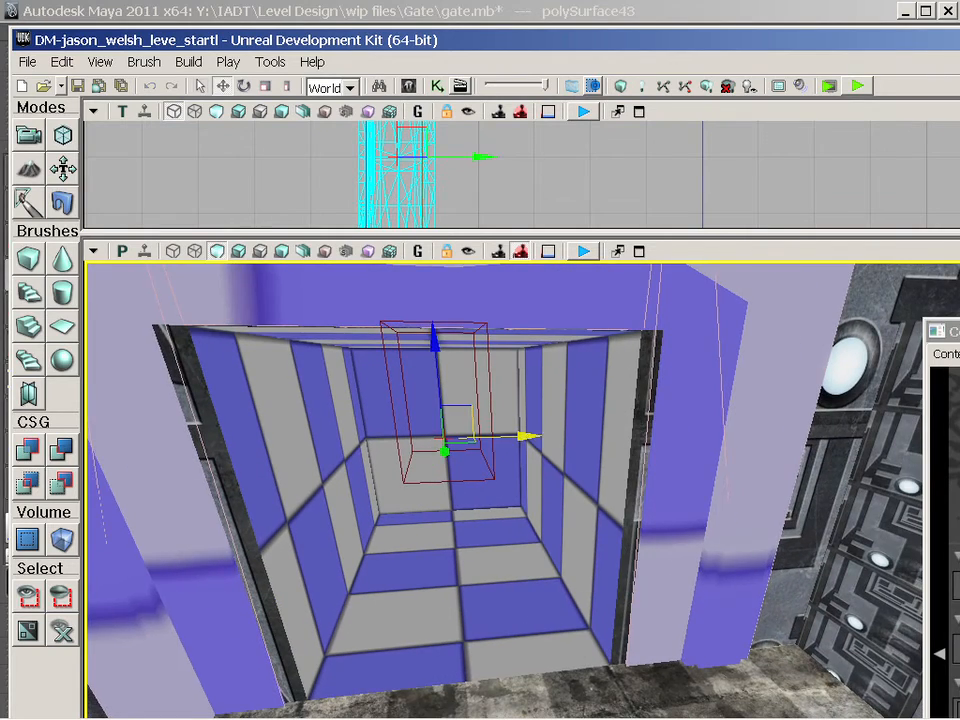
mouse_move(530, 436)
mouse_down()
mouse_move(530, 445)
mouse_move(531, 437)
mouse_up()
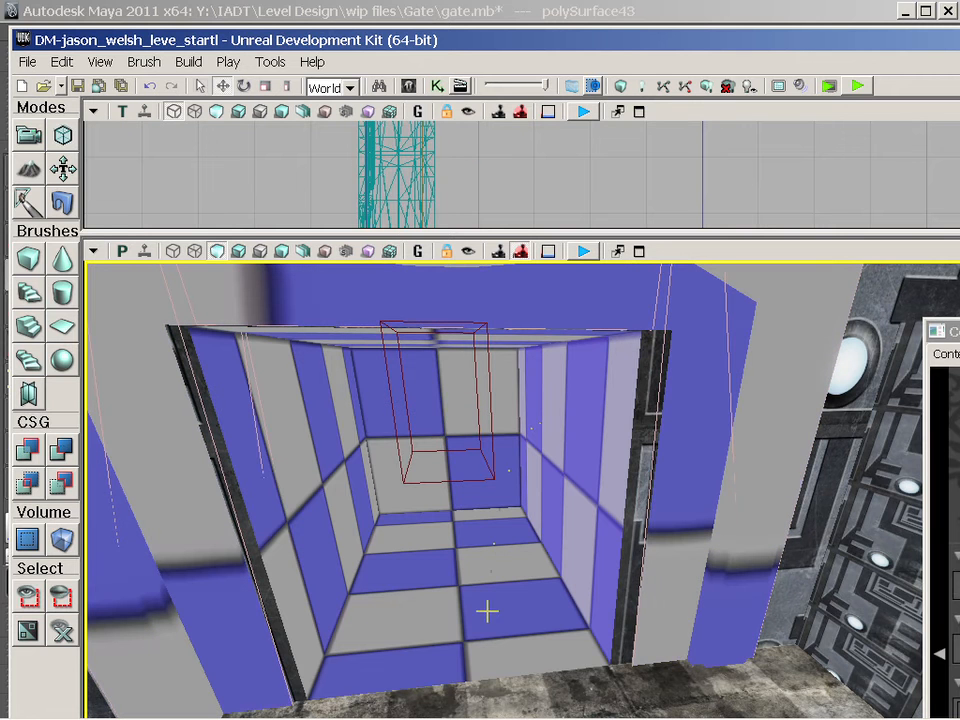
drag(510, 670, 491, 662)
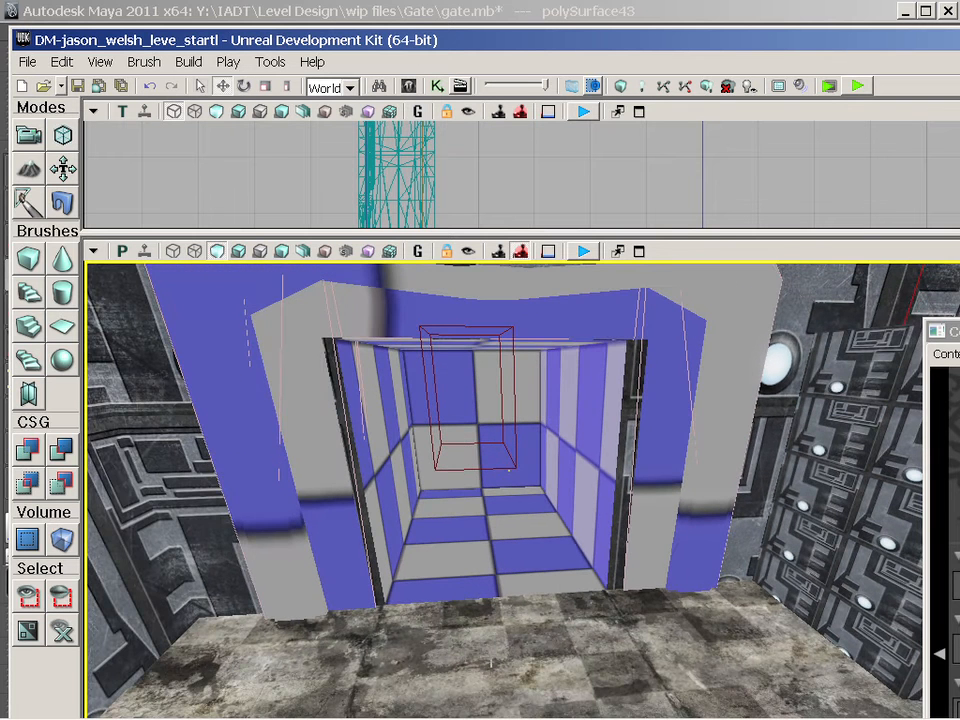
Add the Gate_L_door mesh as an InterpActor on the floor before the opening and raise it to stand on the floor.
click(514, 603)
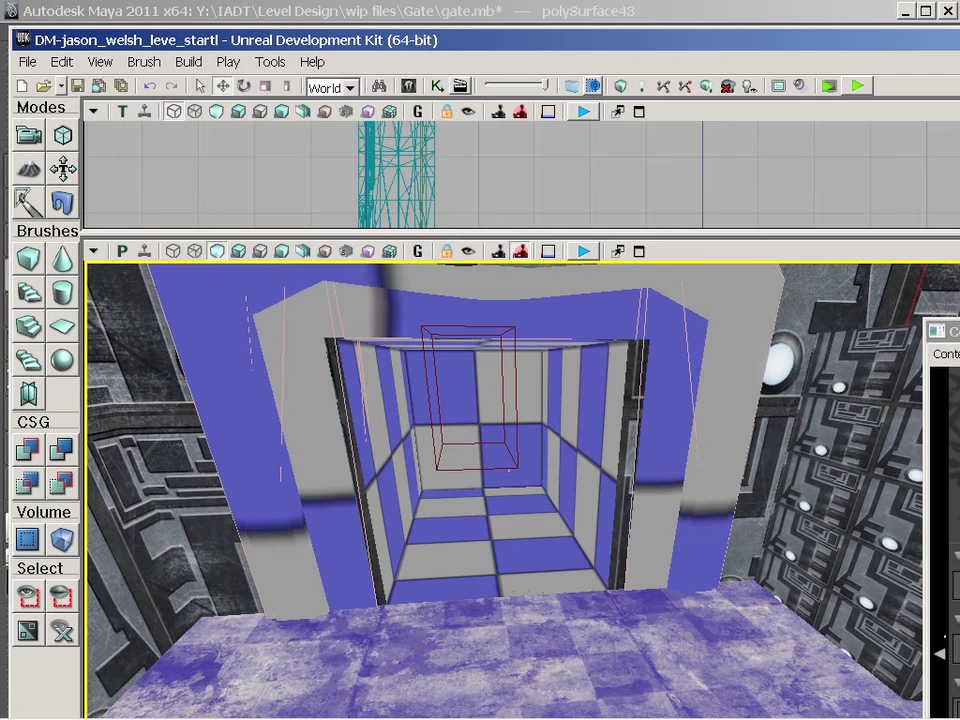
click(952, 331)
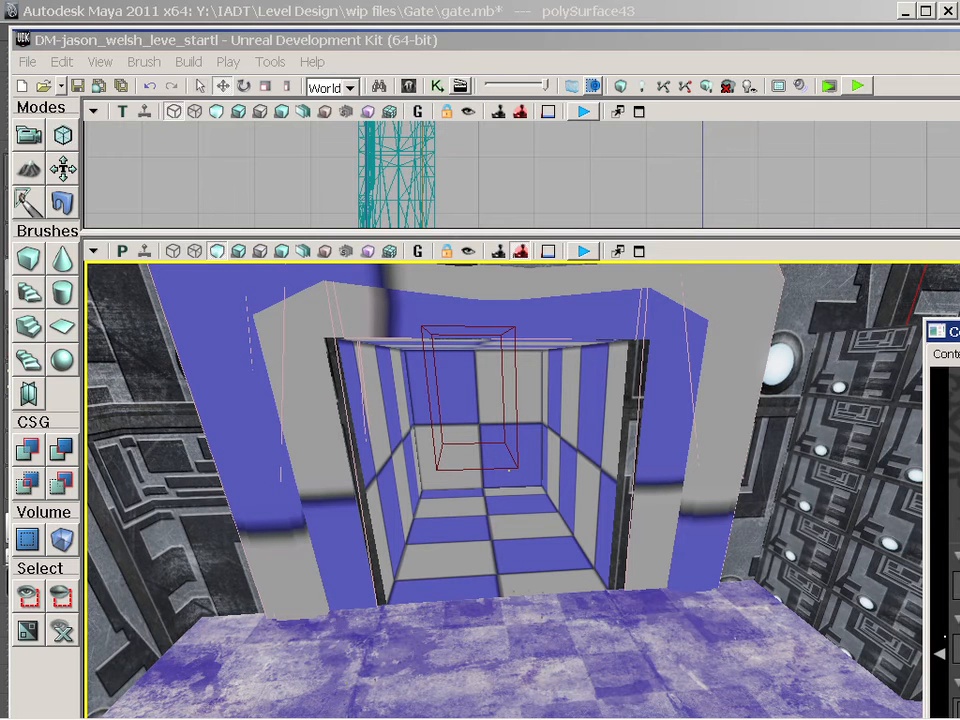
right_click(420, 605)
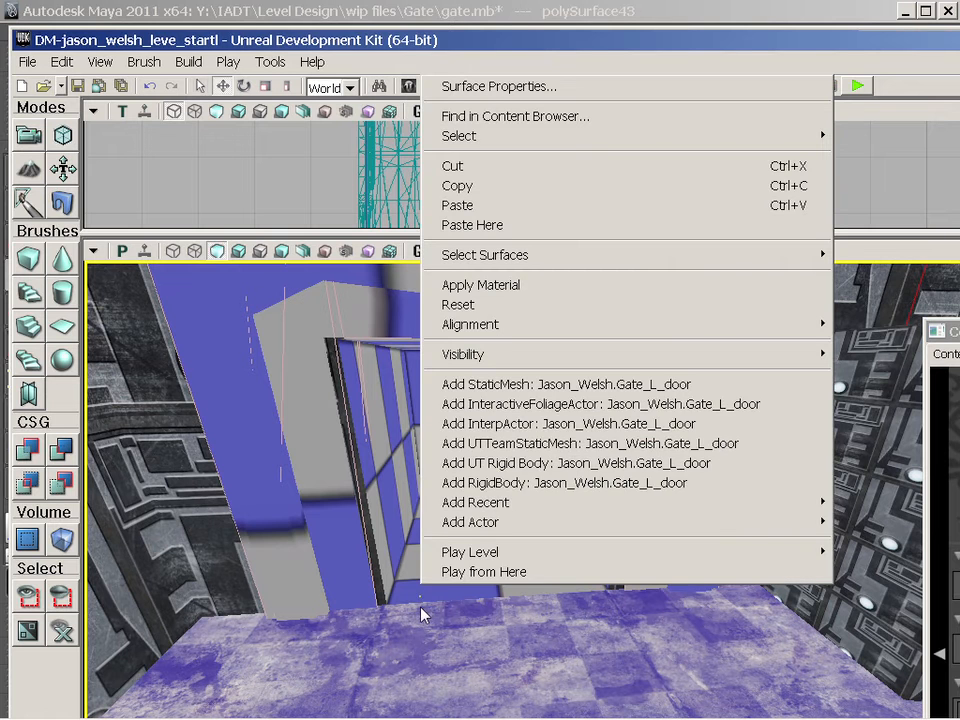
click(499, 424)
drag(419, 540, 414, 372)
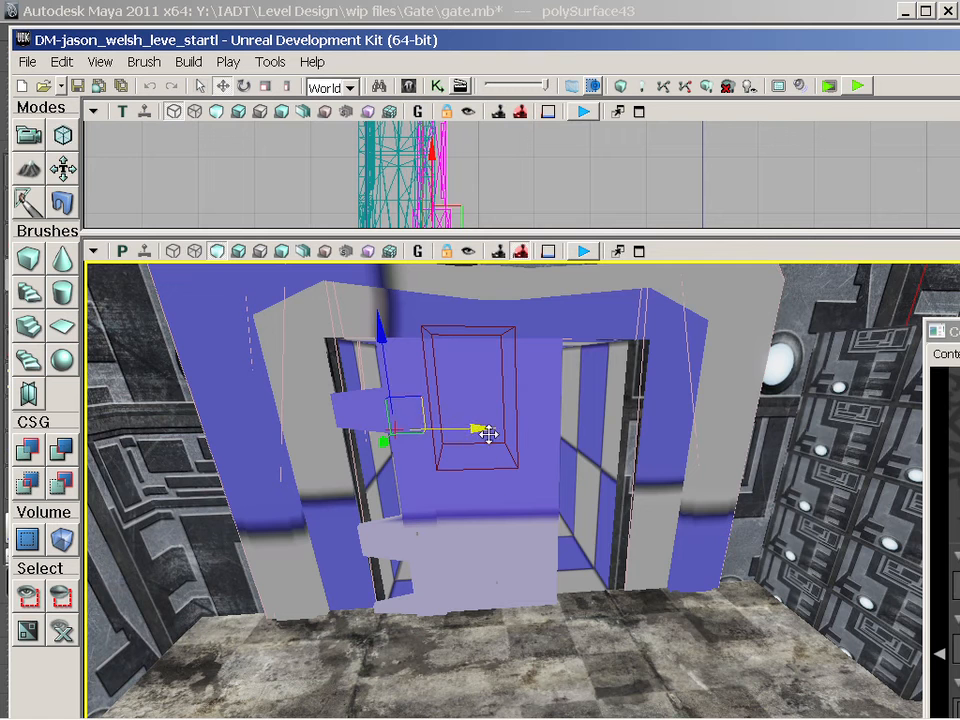
Slide the Gate_L_door into the right half of the gate opening and adjust the depth of both the door and the frame.
drag(484, 431, 577, 427)
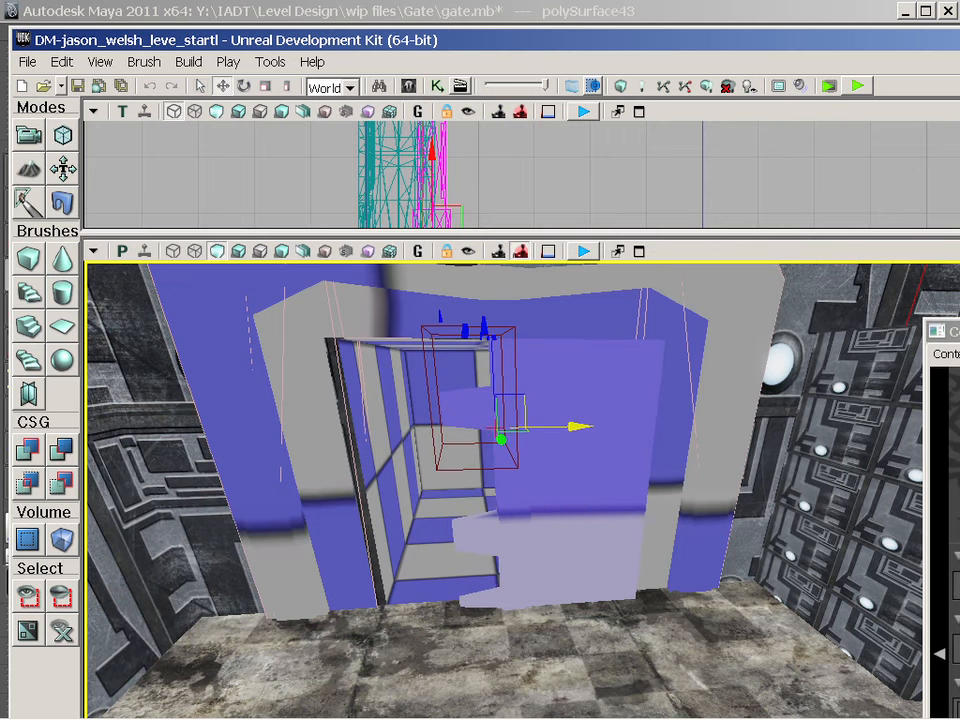
drag(504, 439, 504, 434)
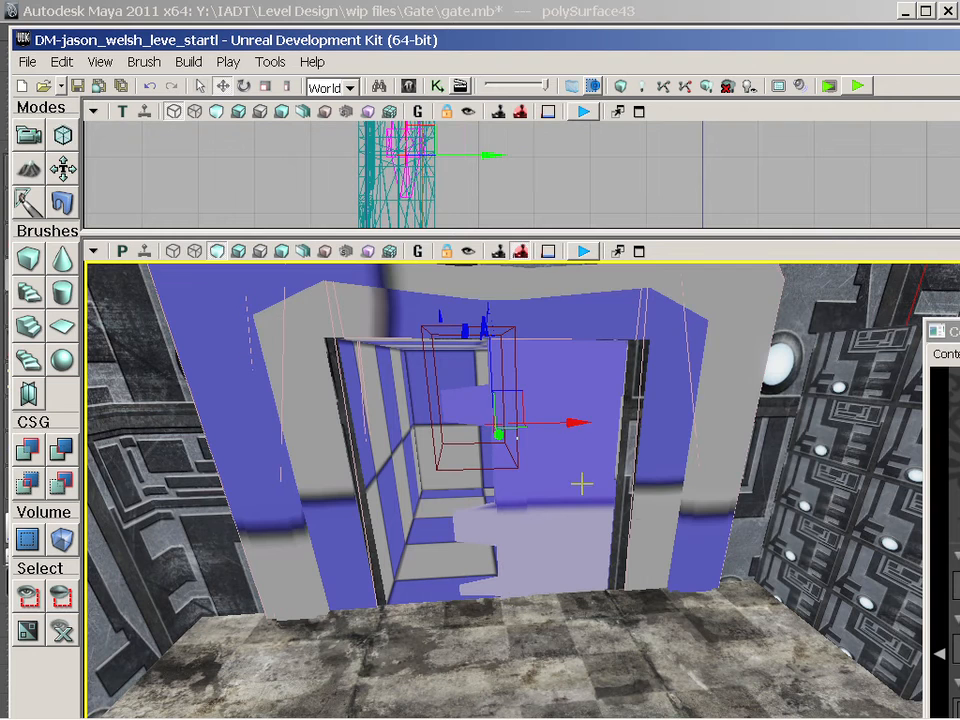
drag(484, 150, 490, 152)
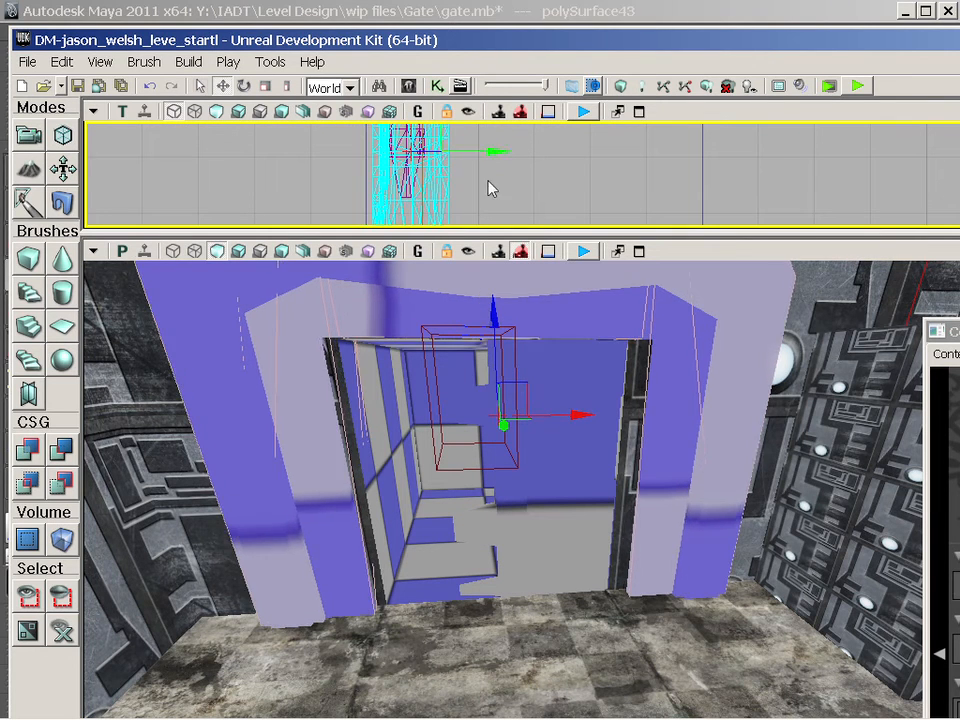
drag(553, 452, 564, 454)
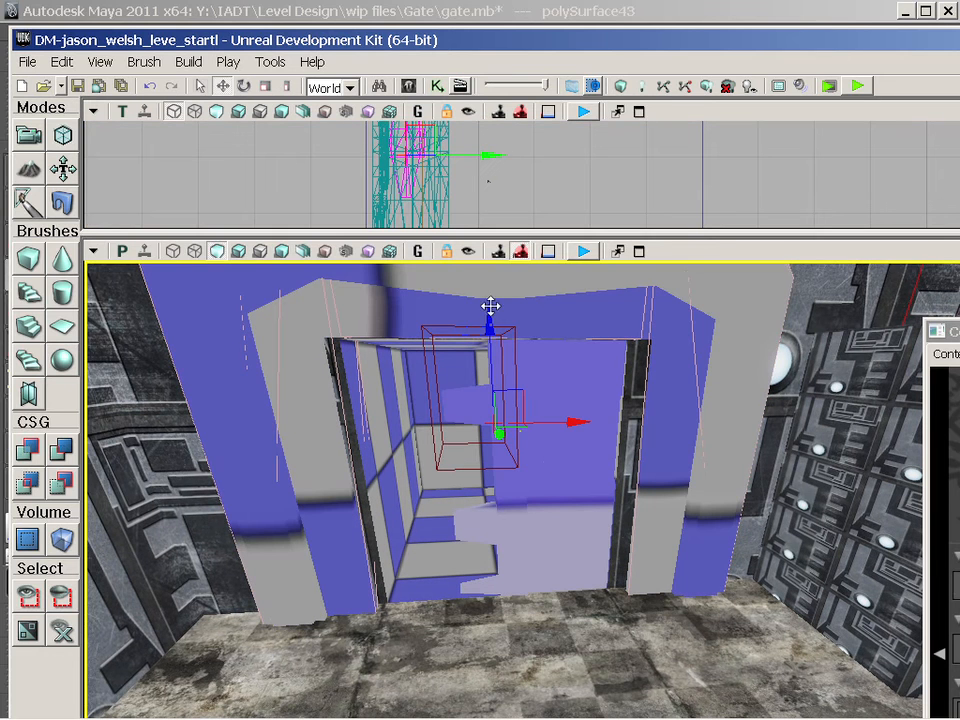
click(489, 152)
drag(497, 159, 498, 159)
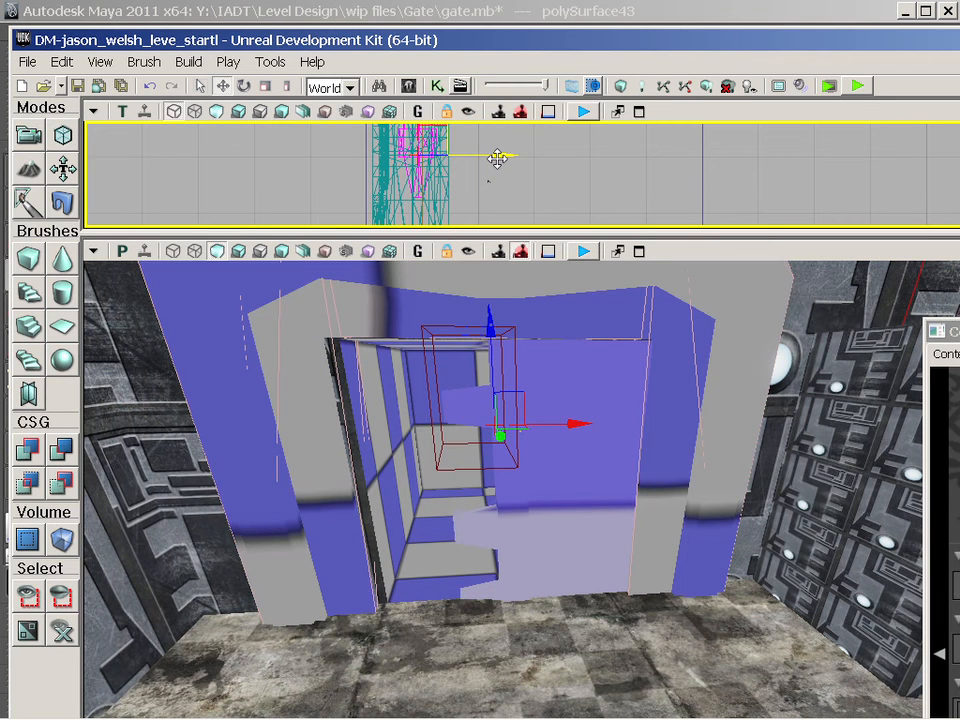
Fine-tune the depth of the gate frame and Gate_L_door until the door sits inside the frame without a gap at its outer edge.
drag(374, 530, 350, 518)
click(499, 155)
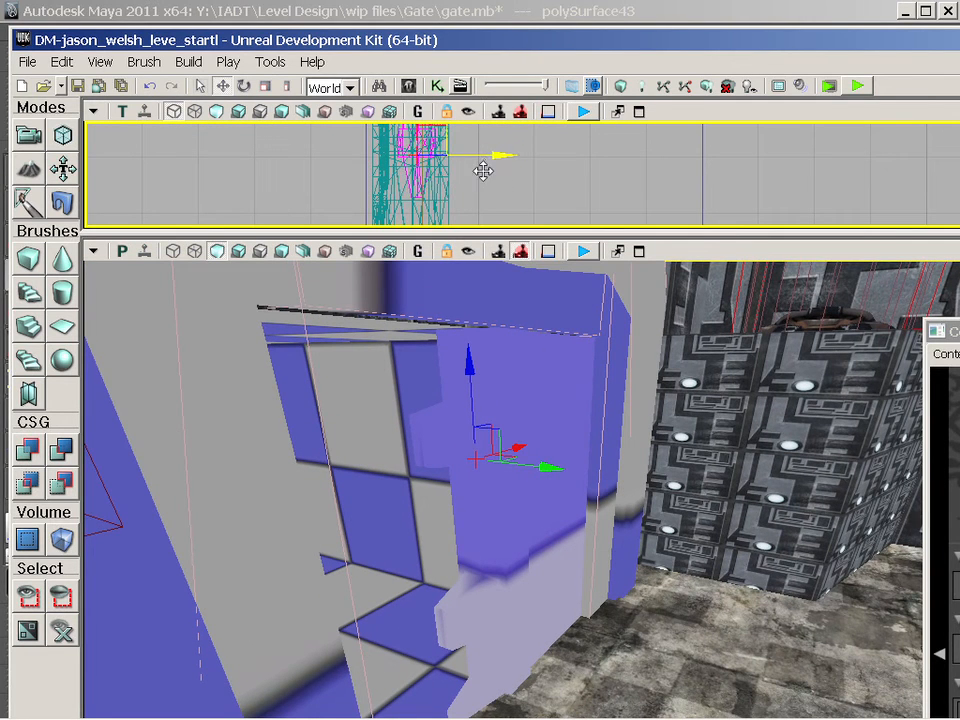
mouse_move(497, 154)
mouse_down()
mouse_move(484, 154)
mouse_move(492, 159)
mouse_up()
drag(510, 390, 365, 570)
mouse_move(589, 422)
mouse_down()
mouse_move(657, 421)
mouse_move(587, 465)
mouse_move(620, 395)
mouse_up()
mouse_move(670, 528)
mouse_down()
mouse_move(680, 528)
mouse_move(654, 521)
mouse_up()
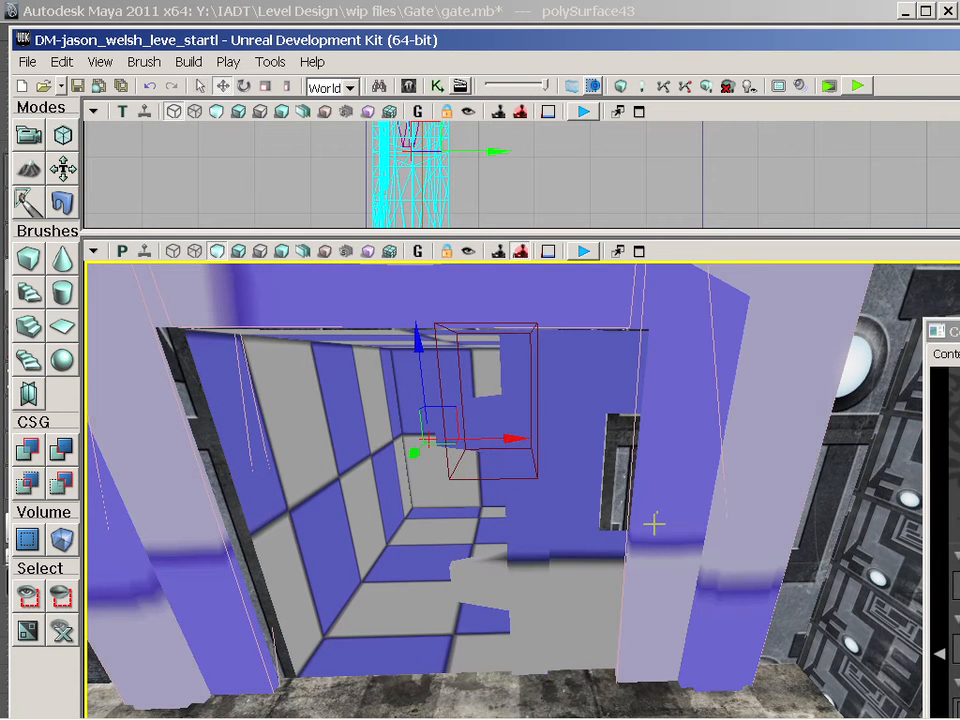
click(496, 151)
drag(496, 151, 502, 155)
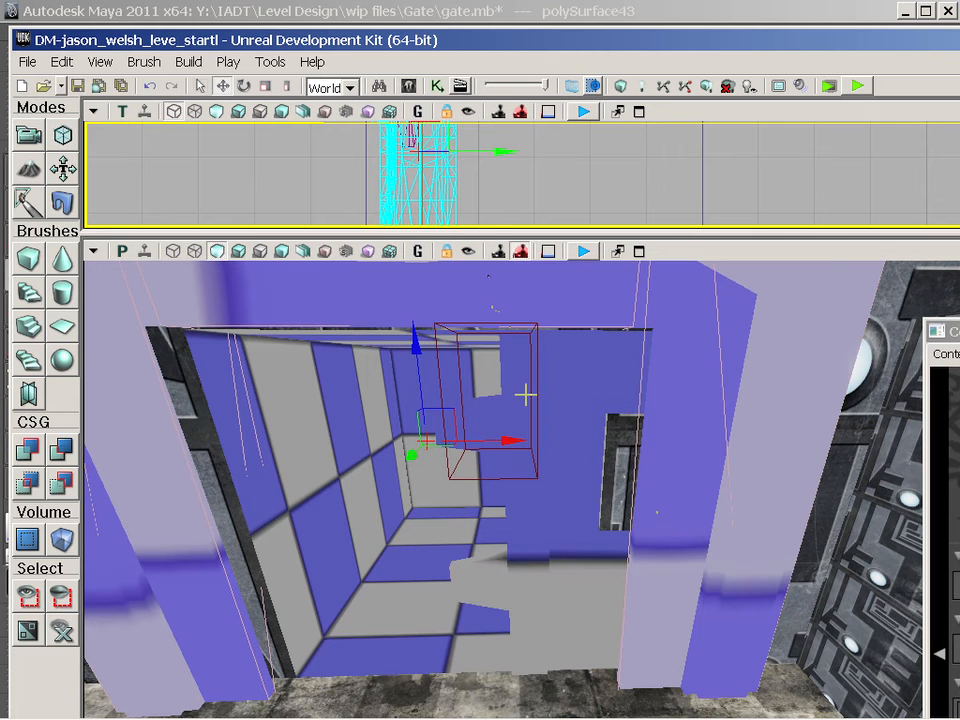
click(564, 454)
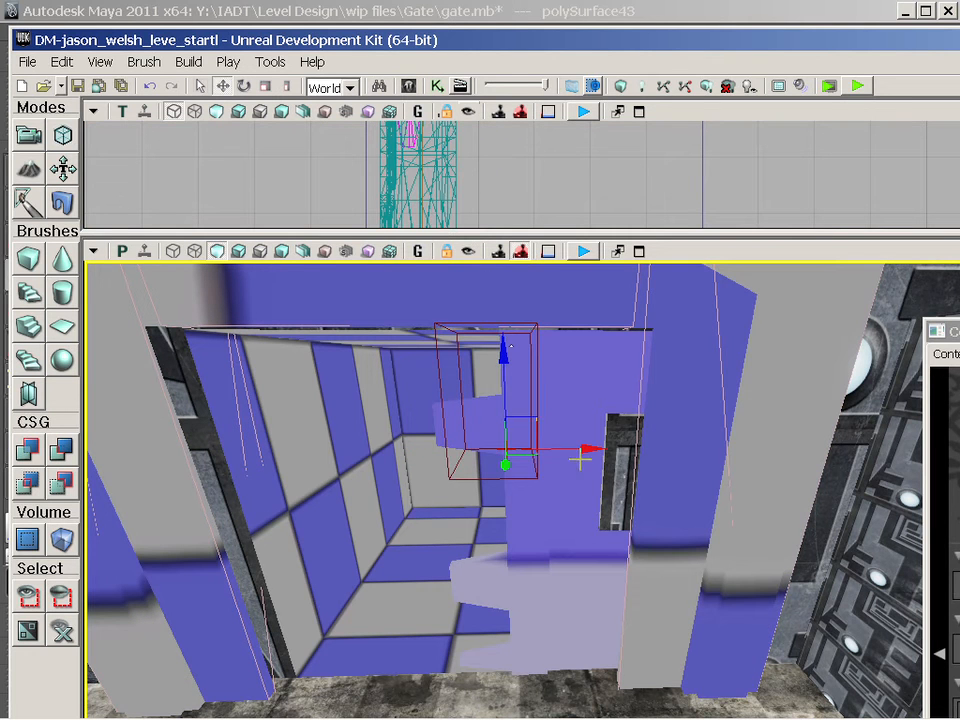
mouse_move(489, 168)
mouse_down()
mouse_move(471, 162)
mouse_move(477, 168)
mouse_up()
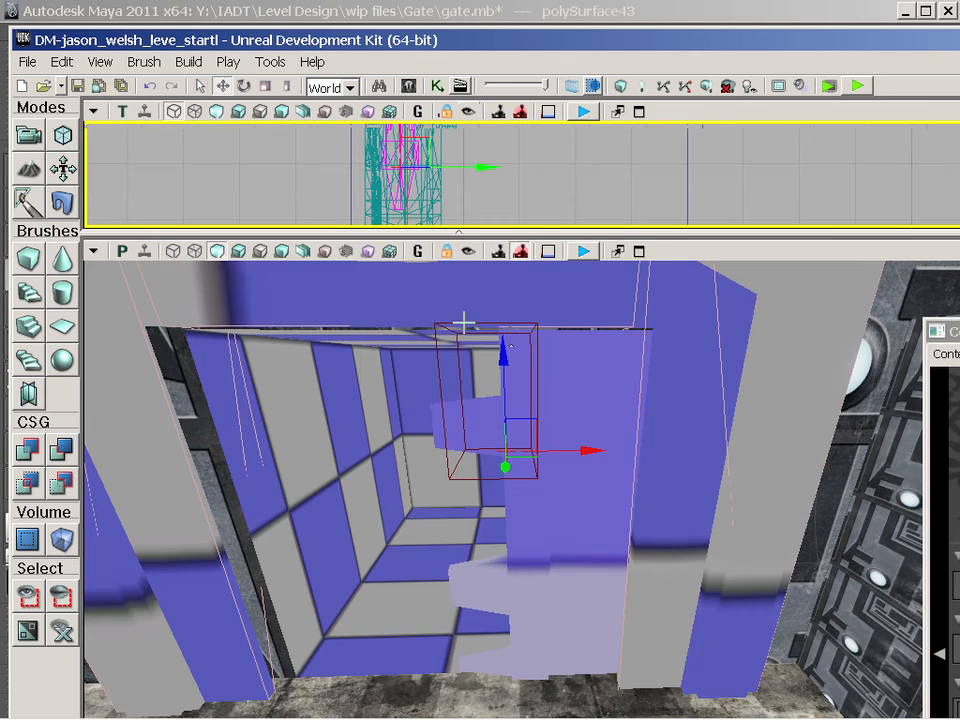
Add the Gate_R_door mesh as an InterpActor on the floor before the opening and raise it to stand on the floor.
drag(461, 321, 492, 382)
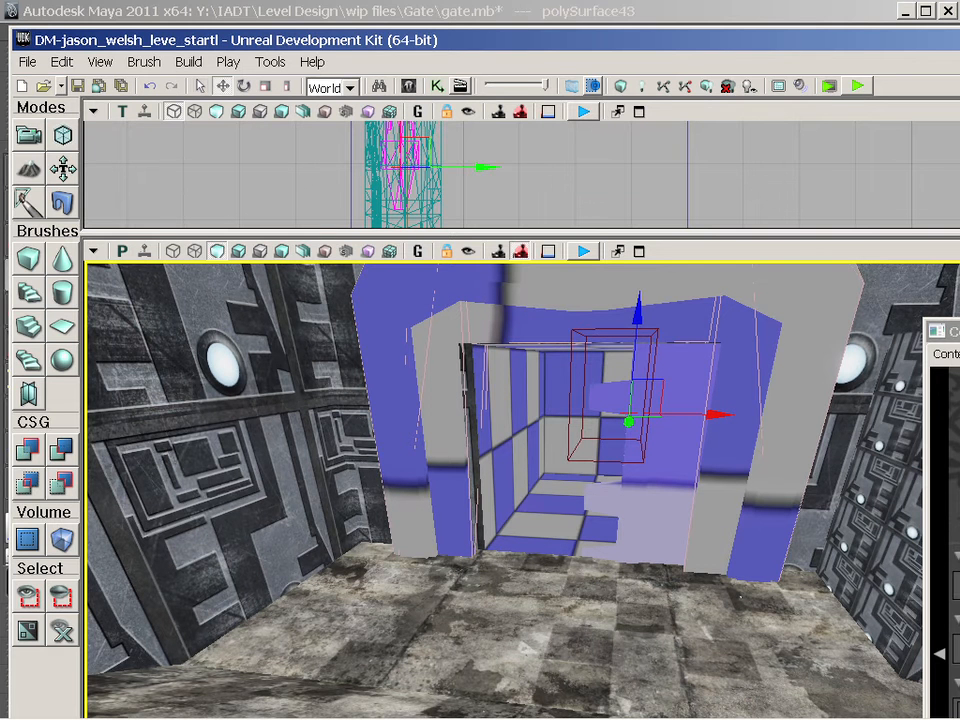
click(948, 331)
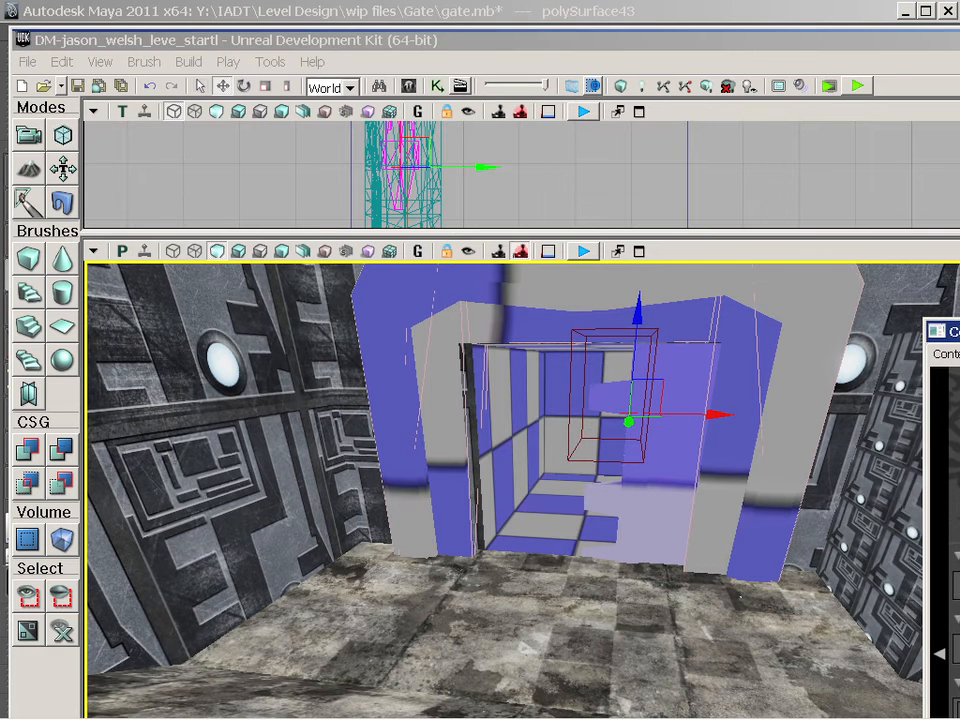
click(505, 578)
right_click(514, 561)
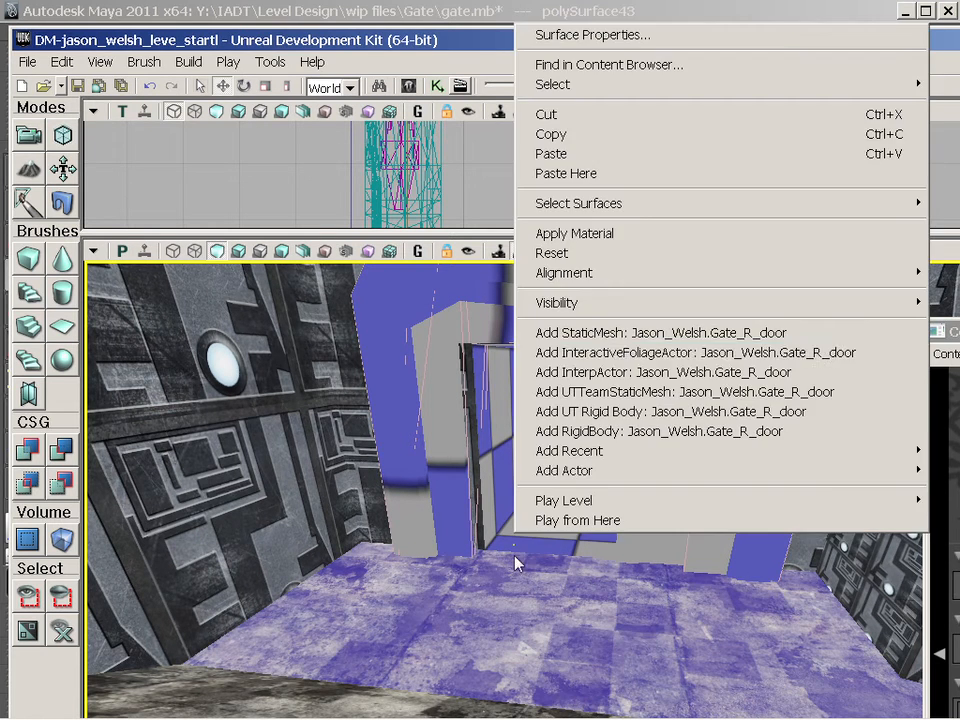
click(628, 372)
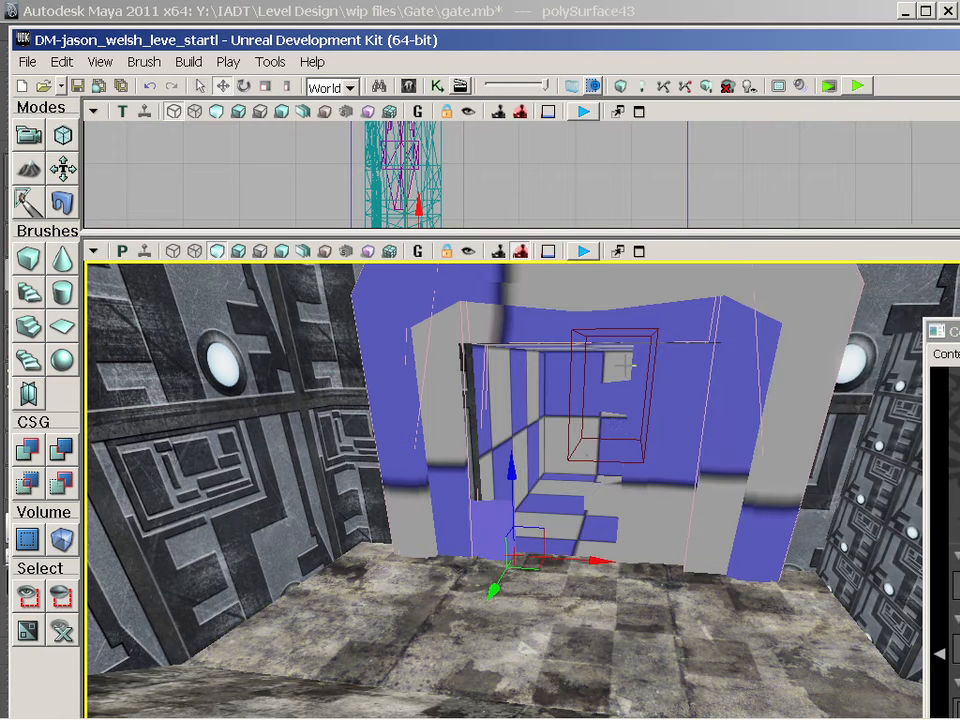
drag(512, 470, 508, 287)
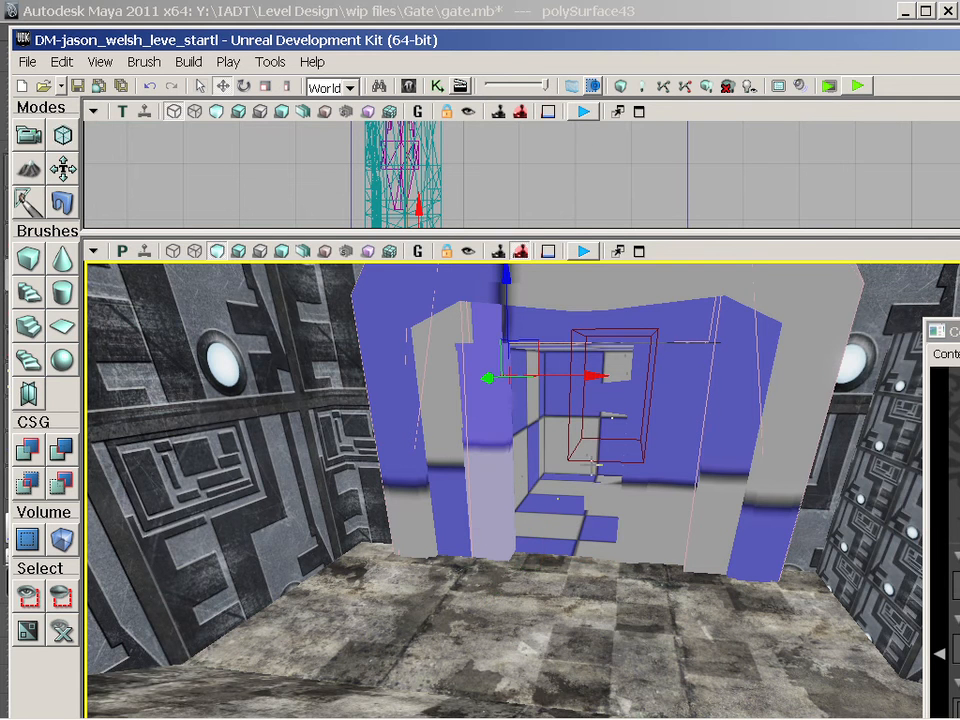
Slide the Gate_R_door into the left half of the gate opening and align its depth with the other door in the top view.
drag(590, 376, 684, 377)
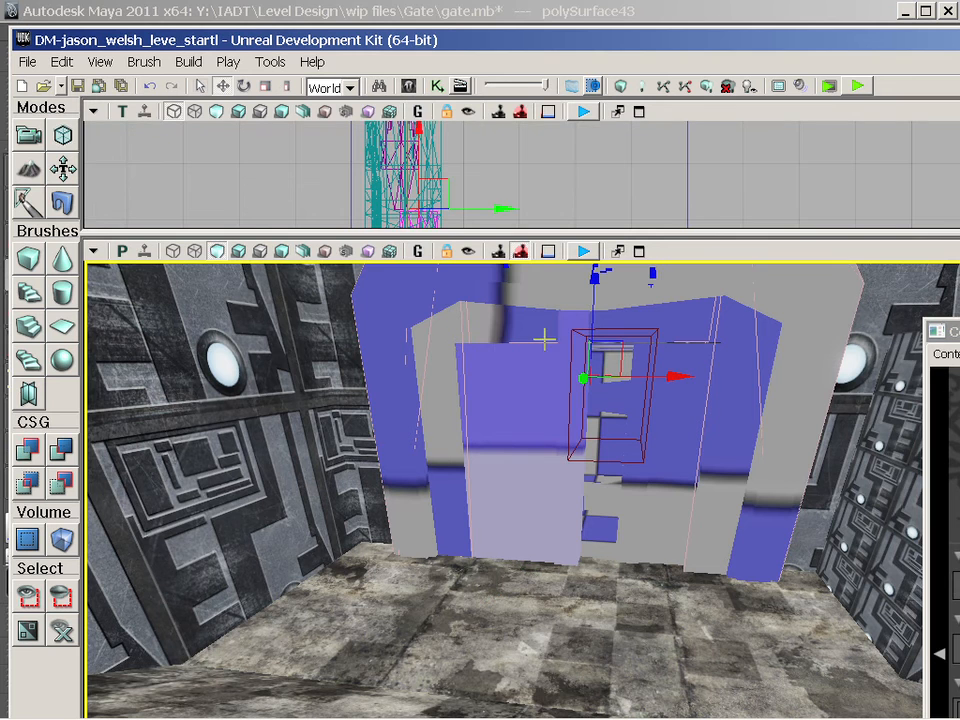
drag(512, 163, 541, 132)
scroll(528, 195, down, 1)
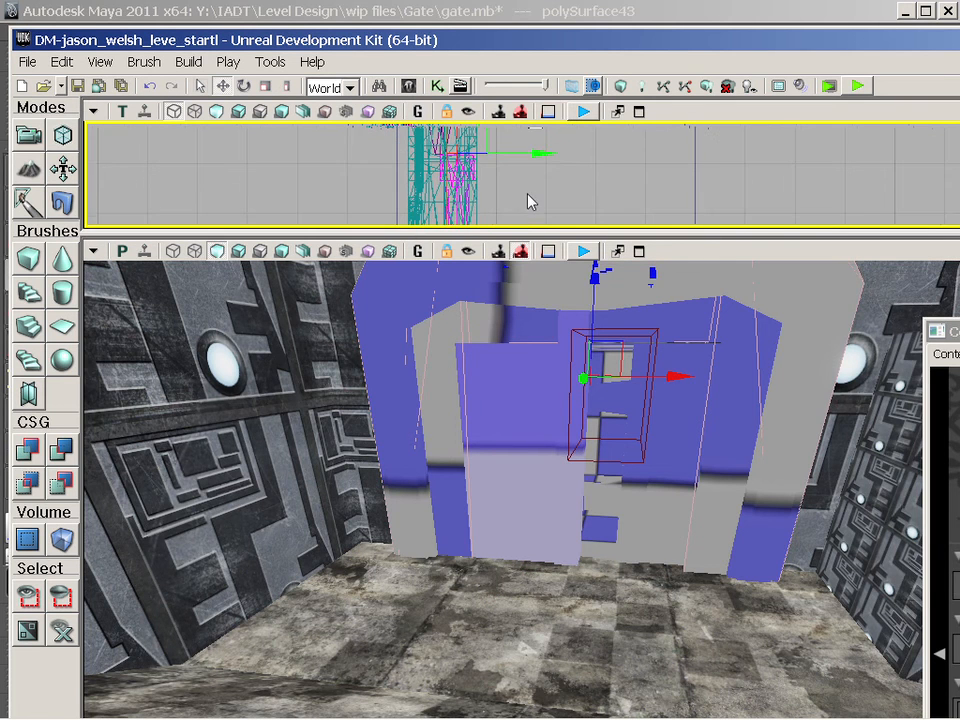
drag(526, 230, 535, 592)
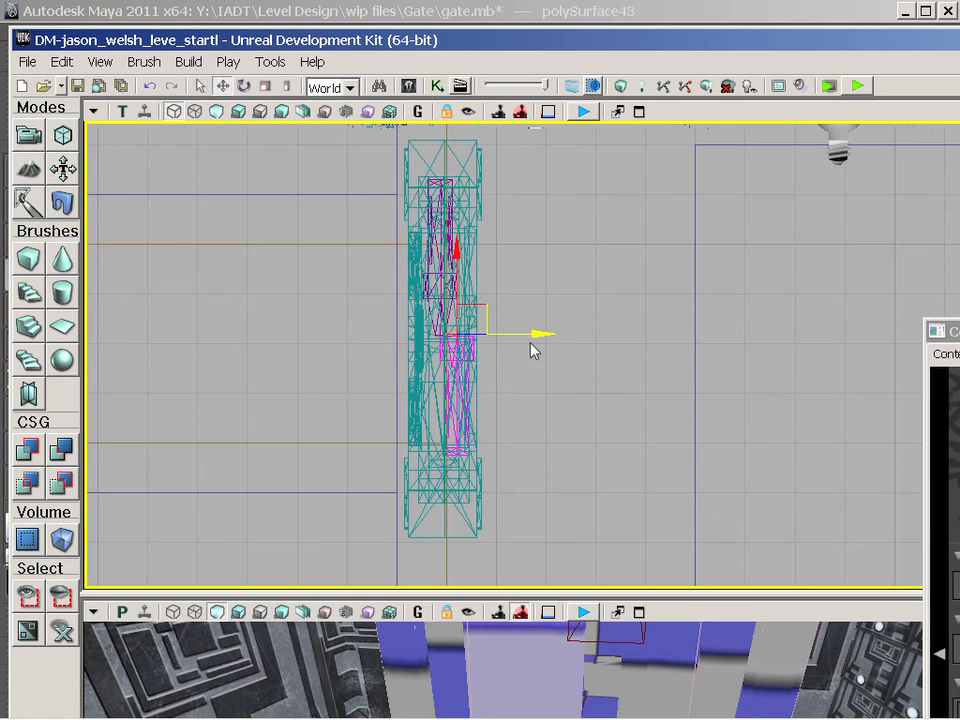
drag(541, 335, 515, 343)
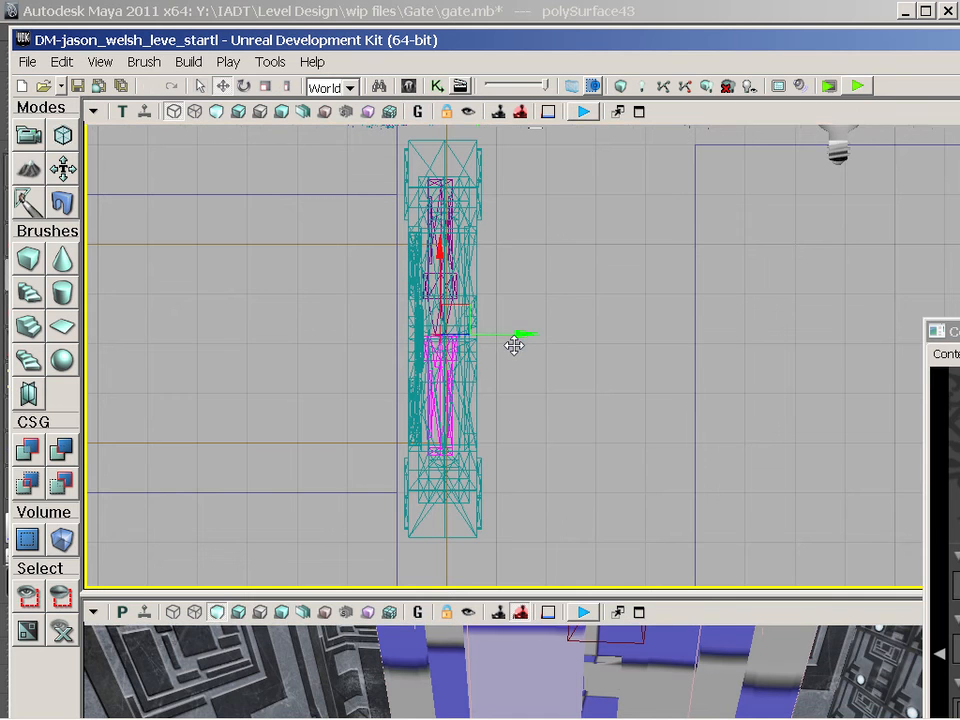
scroll(507, 372, up, 2)
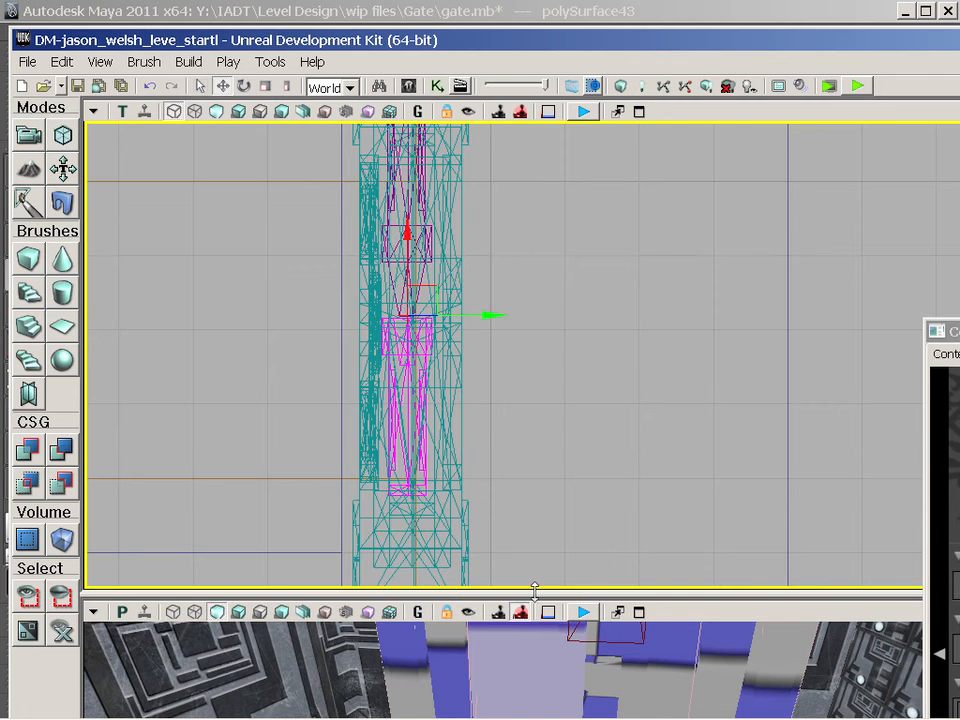
Adjust the sideways position of the two gate doors in the perspective view so they meet in the middle of the opening.
drag(535, 591, 535, 202)
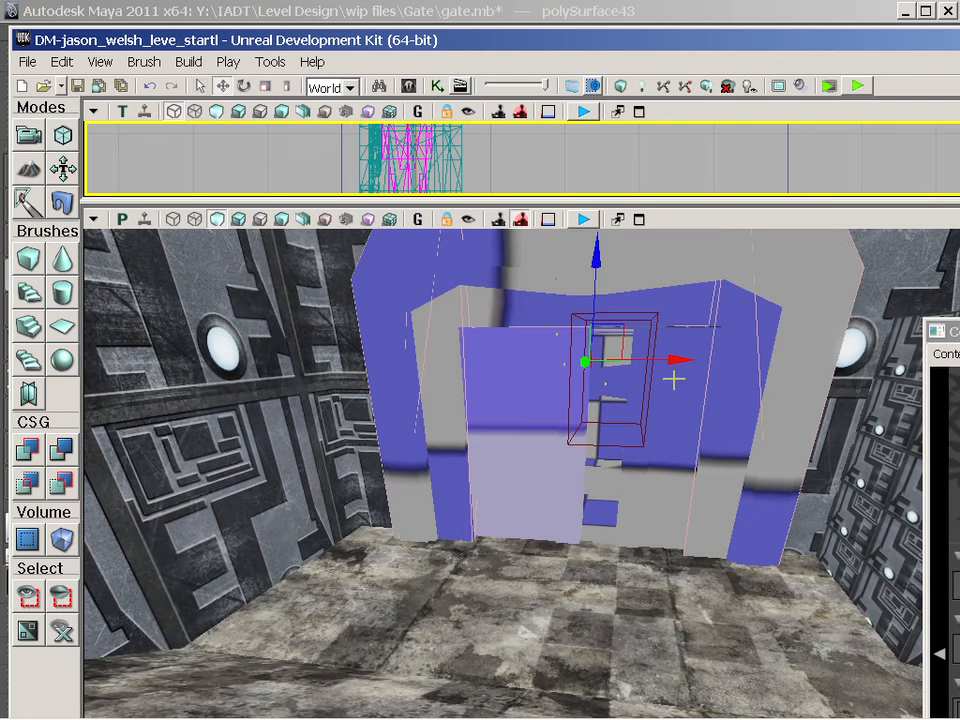
mouse_move(679, 361)
mouse_down()
mouse_move(705, 361)
mouse_move(657, 361)
mouse_move(667, 361)
mouse_up()
click(672, 457)
mouse_move(698, 398)
mouse_down()
mouse_move(640, 398)
mouse_move(712, 397)
mouse_move(702, 388)
mouse_move(698, 310)
mouse_move(735, 332)
mouse_move(728, 346)
mouse_up()
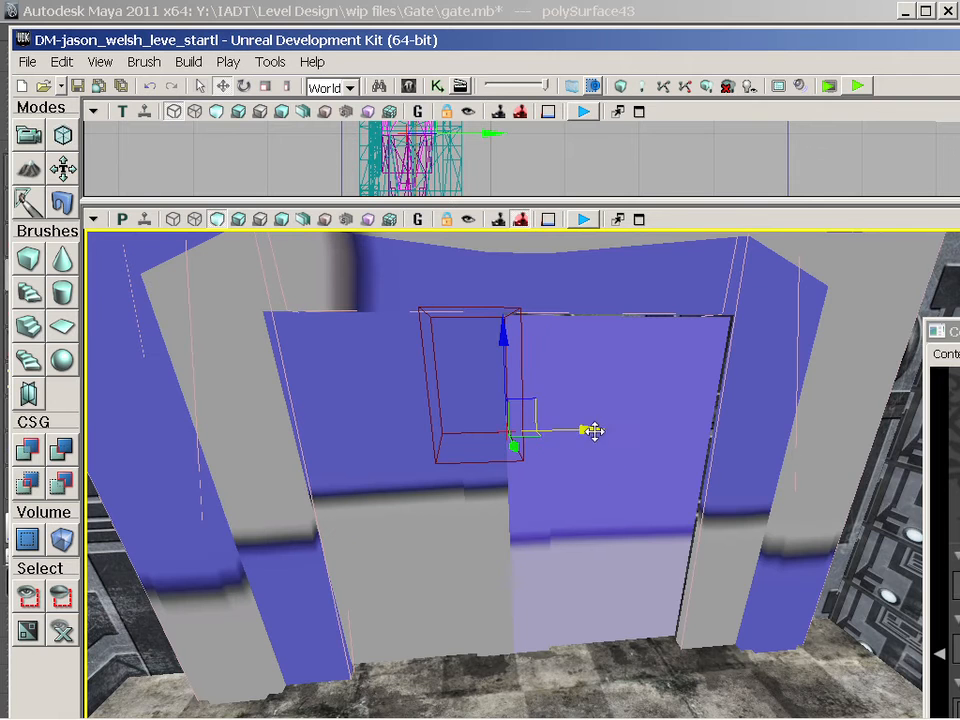
mouse_move(585, 429)
mouse_down()
mouse_move(576, 429)
mouse_move(599, 429)
mouse_up()
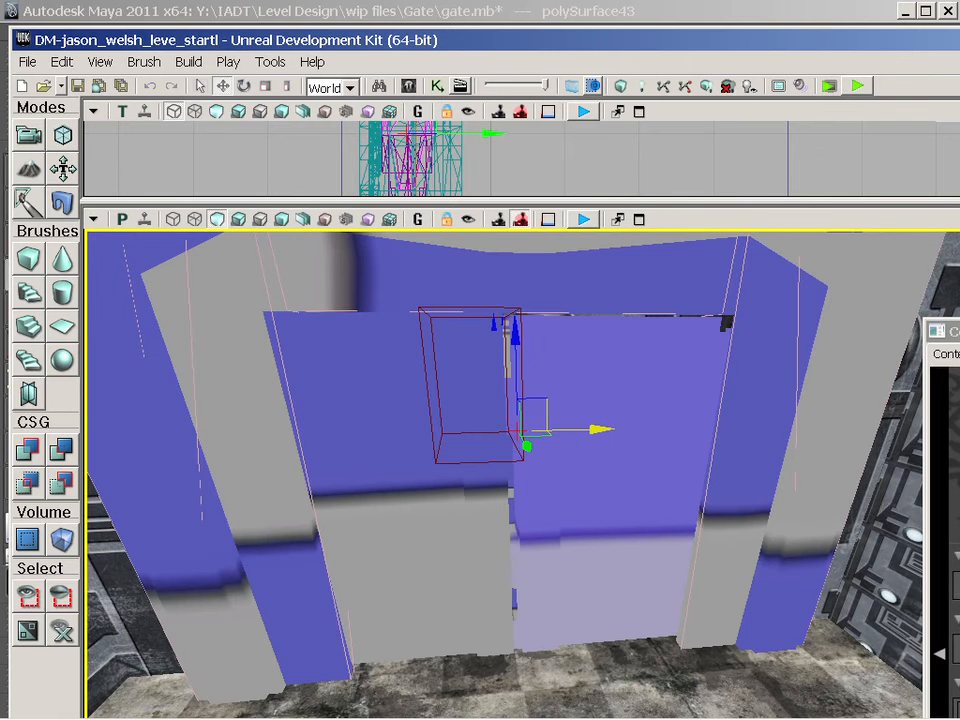
click(475, 575)
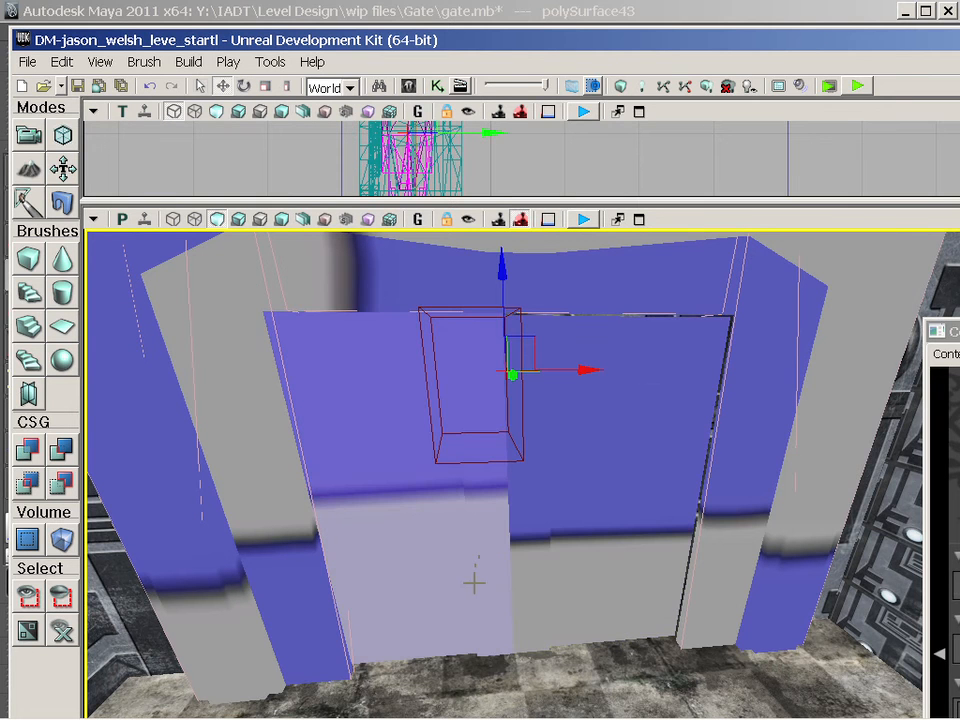
mouse_move(470, 619)
mouse_down()
mouse_move(470, 540)
mouse_move(470, 640)
mouse_move(470, 622)
mouse_up()
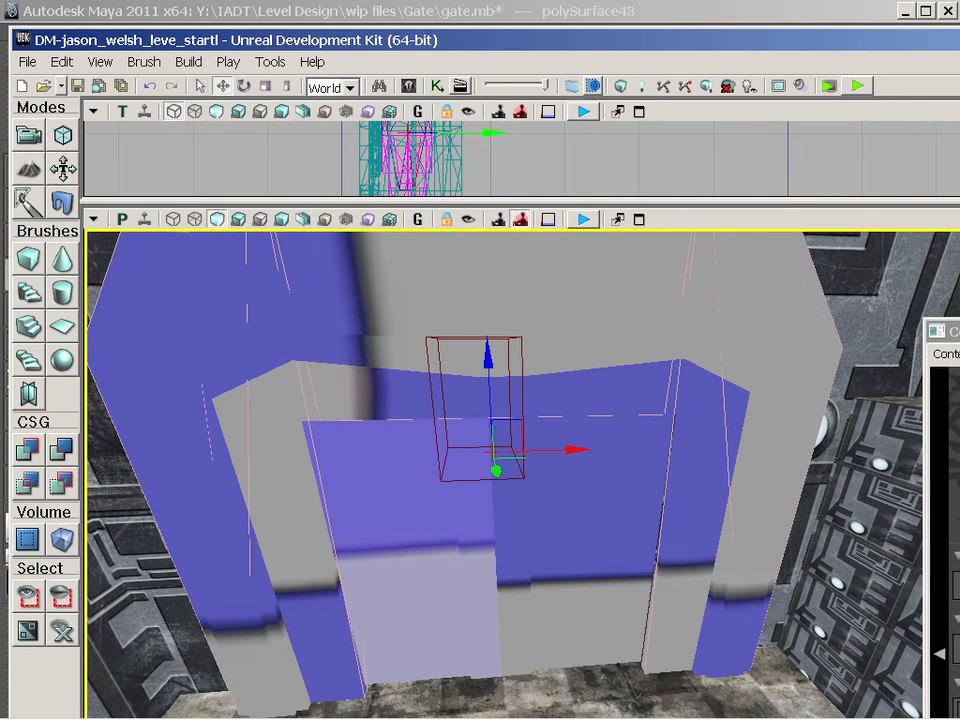
Lower the Gate_R_door and slightly raise the Gate_L_door in the side view so both line up with the base of the gate frame.
drag(958, 38, 342, 12)
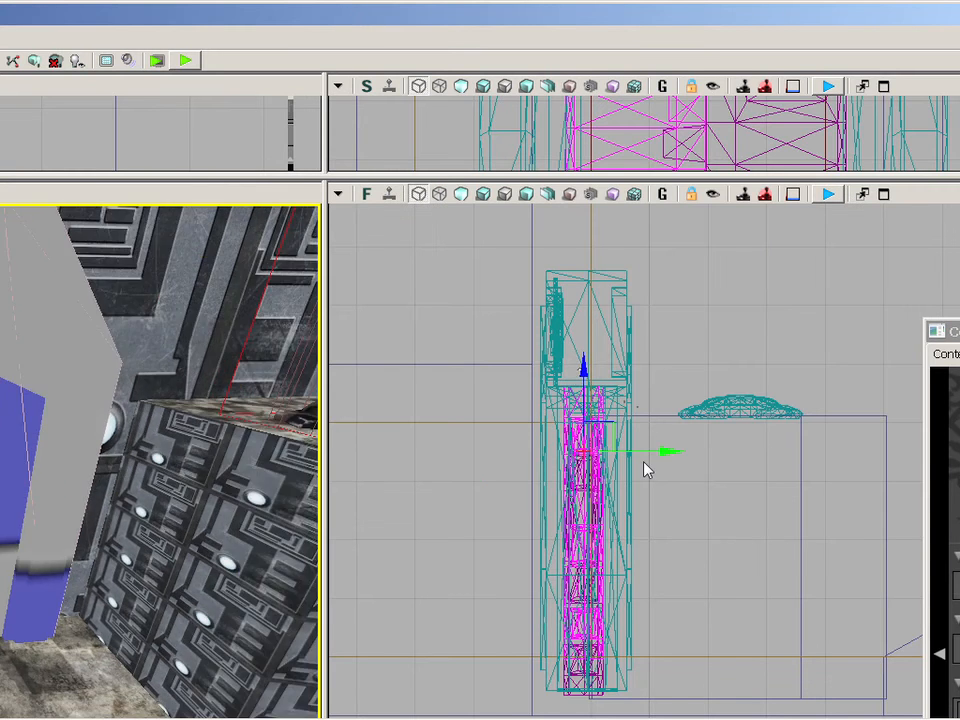
scroll(676, 506, down, 5)
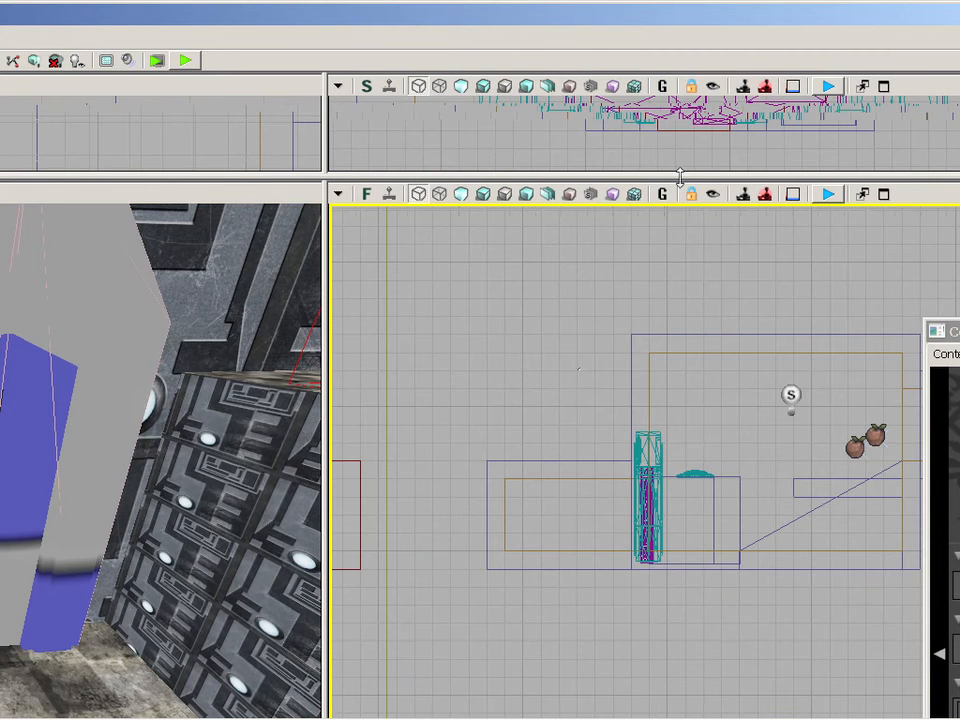
drag(679, 176, 679, 482)
scroll(666, 392, up, 3)
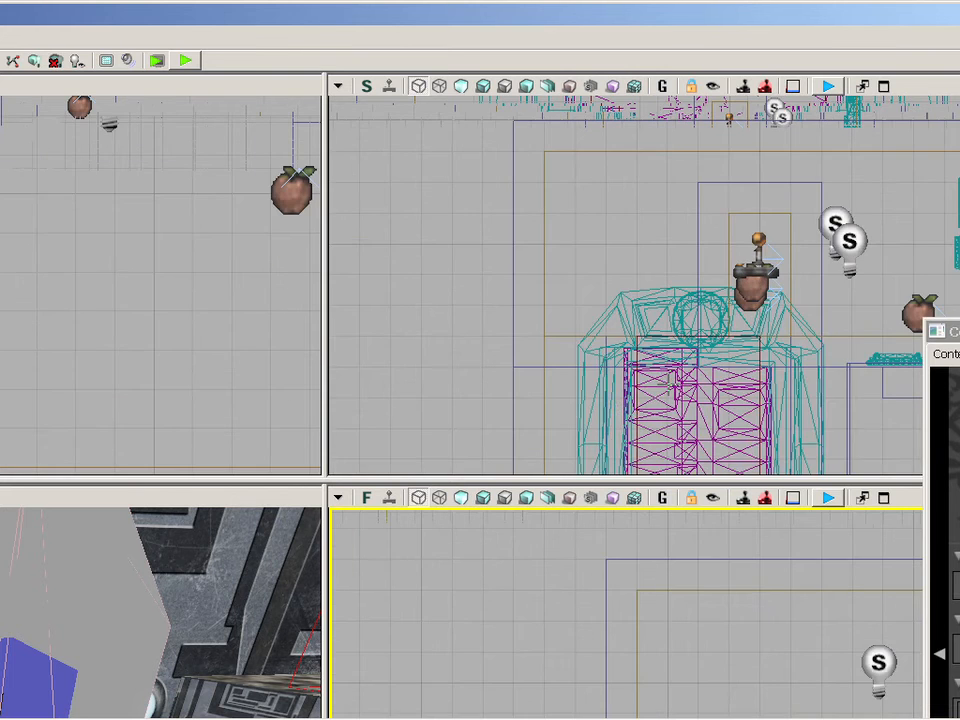
drag(668, 380, 568, 223)
scroll(568, 223, up, 4)
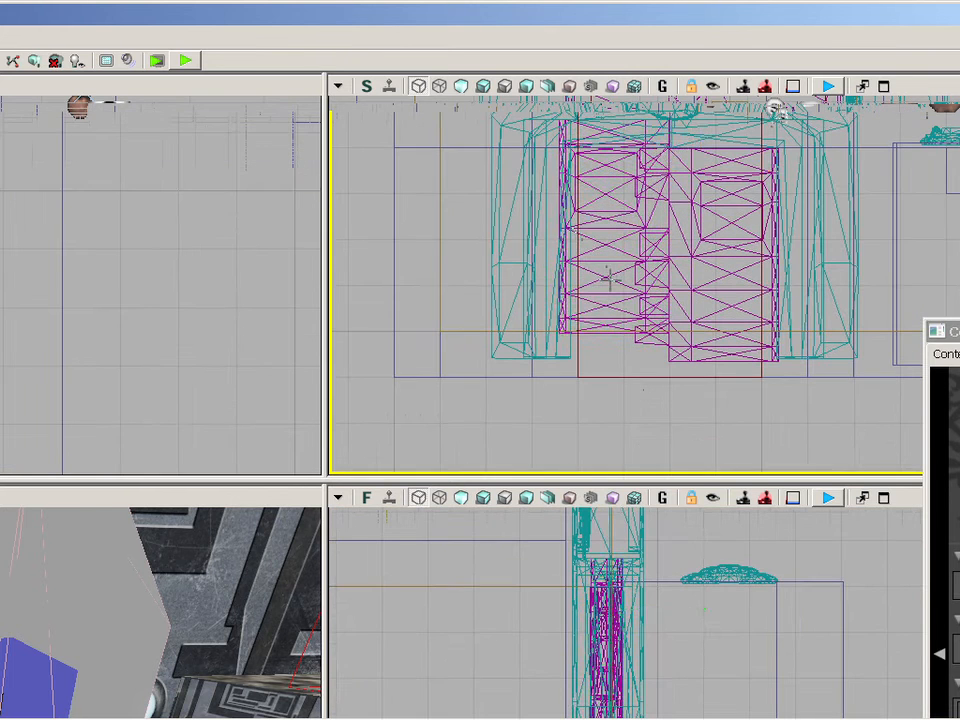
click(678, 163)
ctrl+click(732, 262)
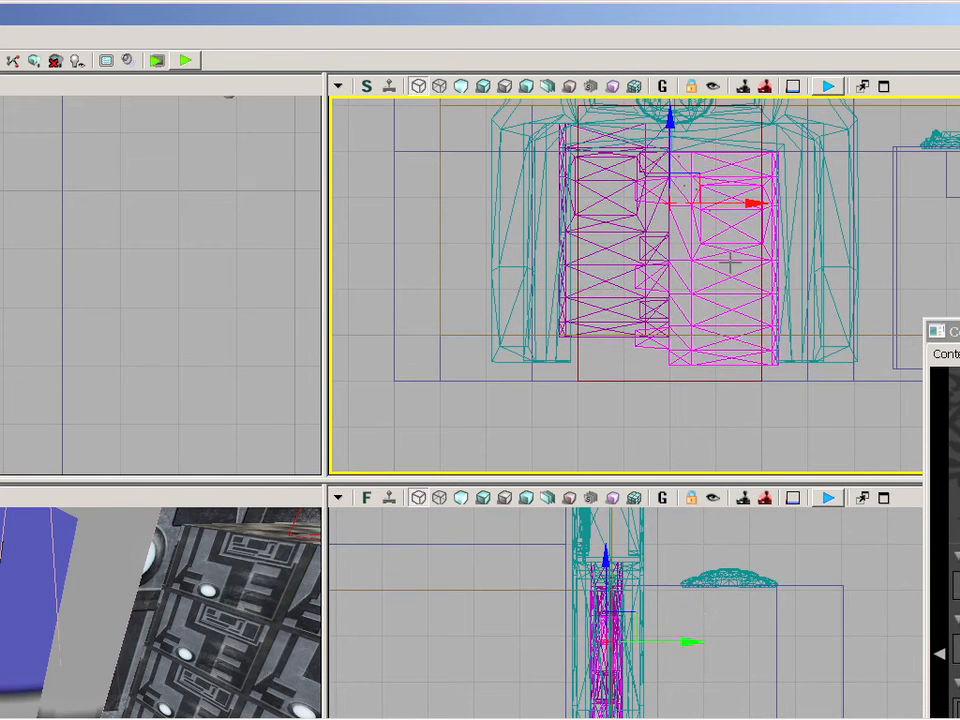
click(618, 283)
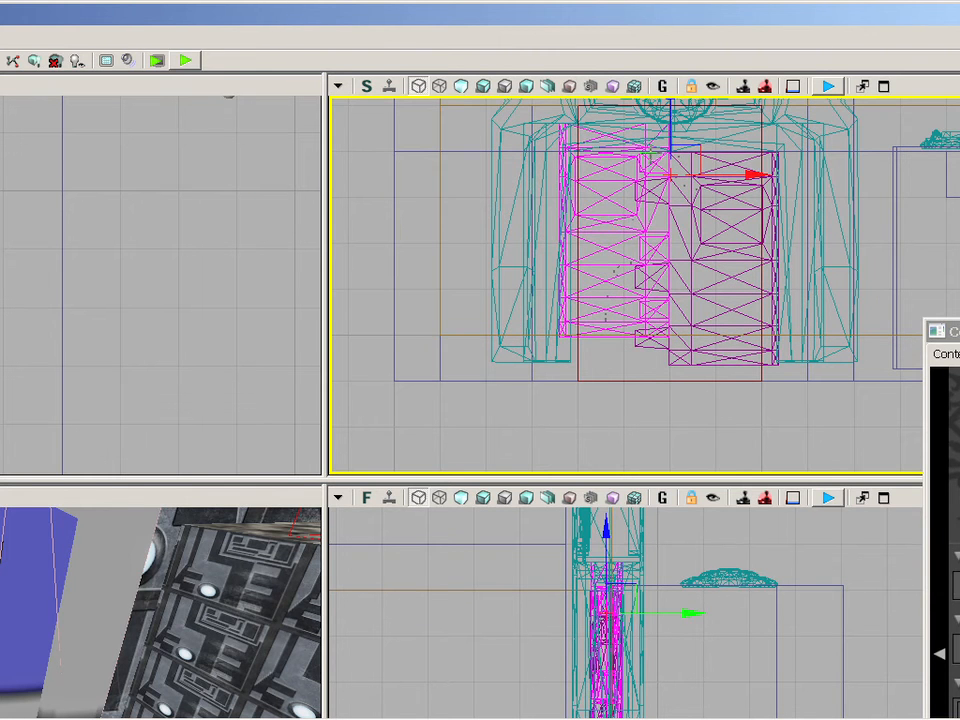
ctrl+drag(672, 133, 667, 148)
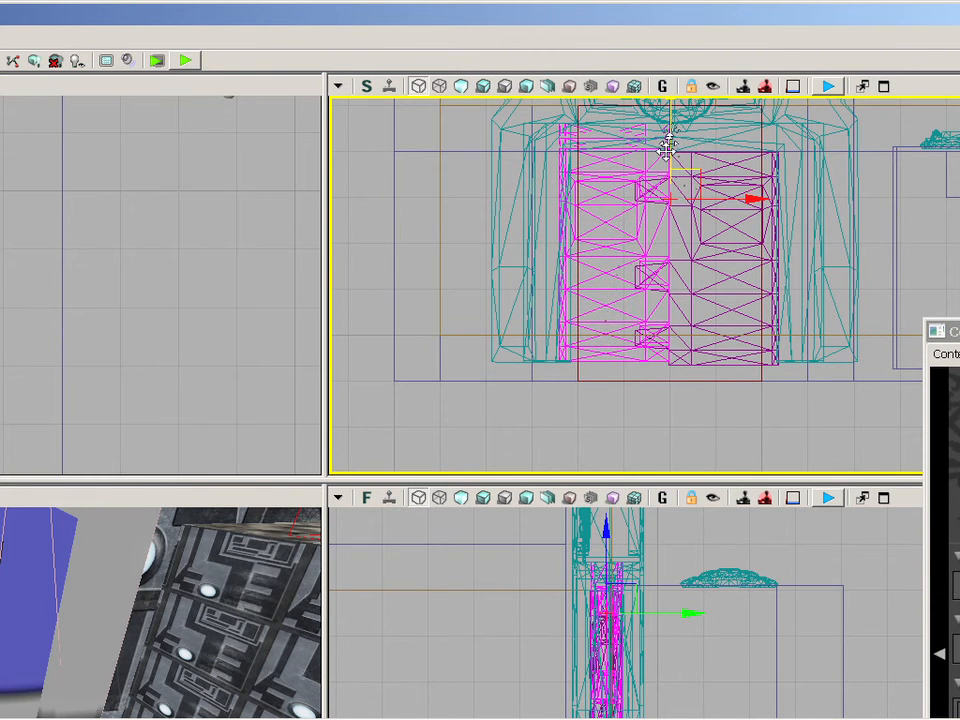
click(728, 295)
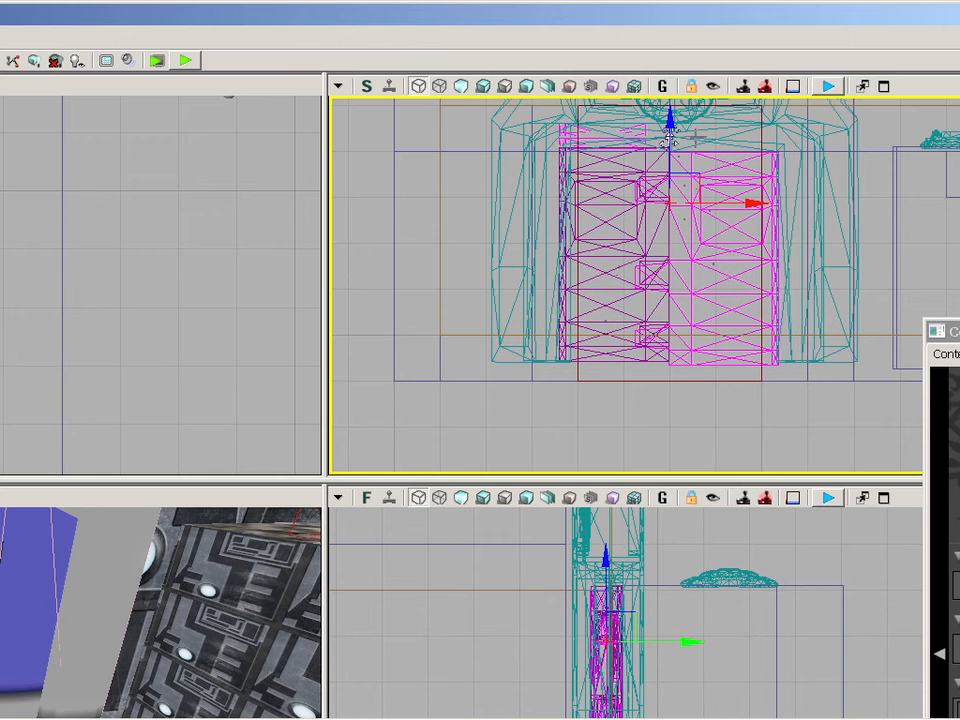
drag(674, 127, 670, 125)
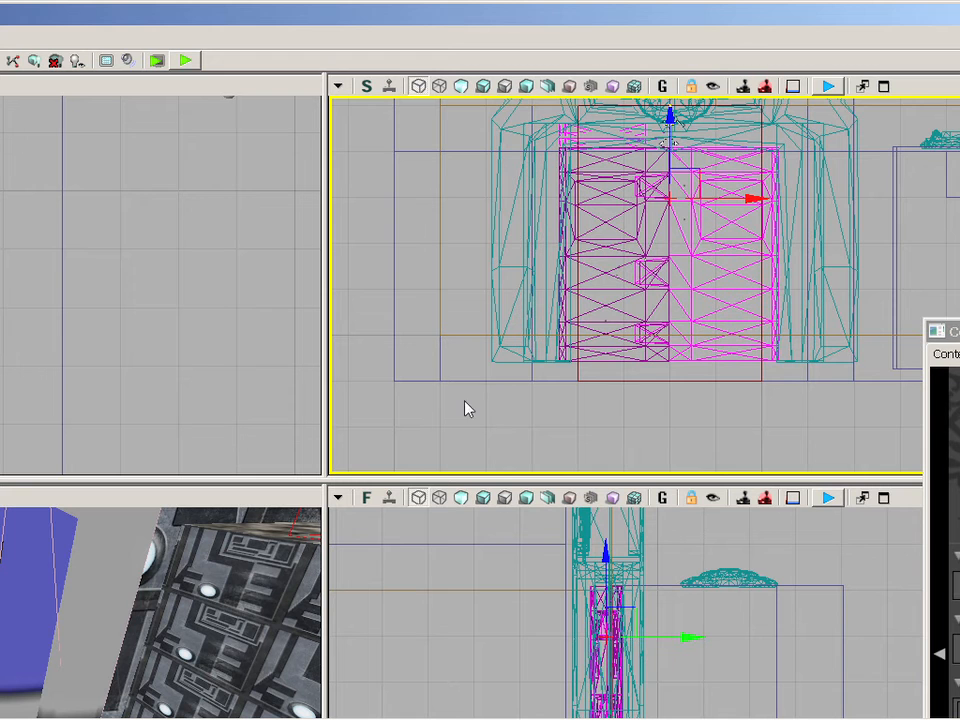
Shift both doors sideways in the side view so they sit centred in the frame and touch along their shared edge.
drag(752, 200, 759, 203)
click(653, 216)
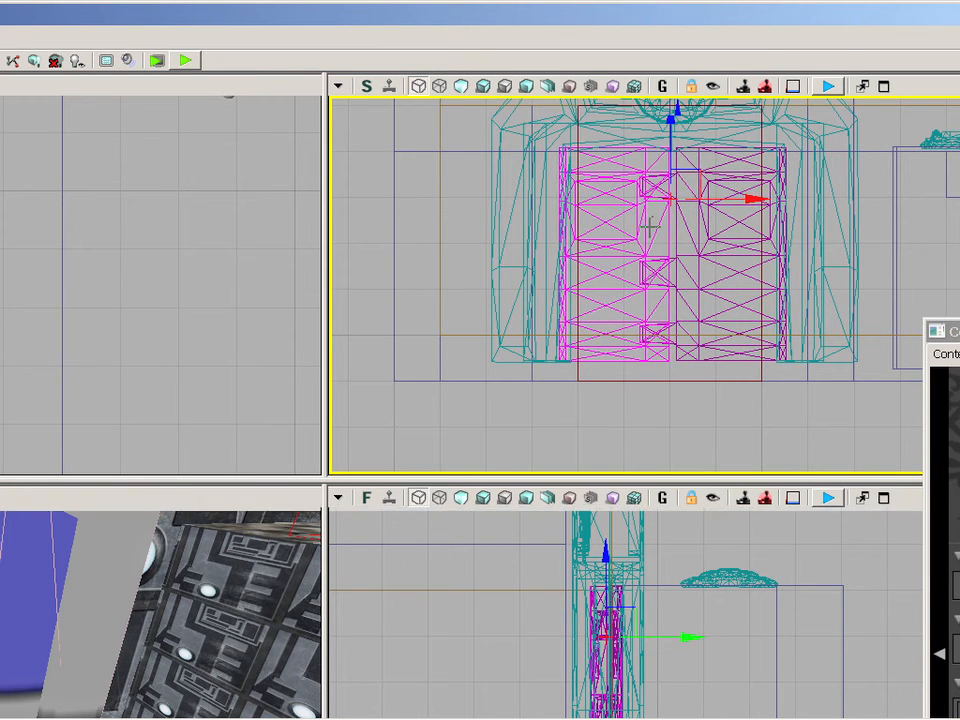
click(735, 223)
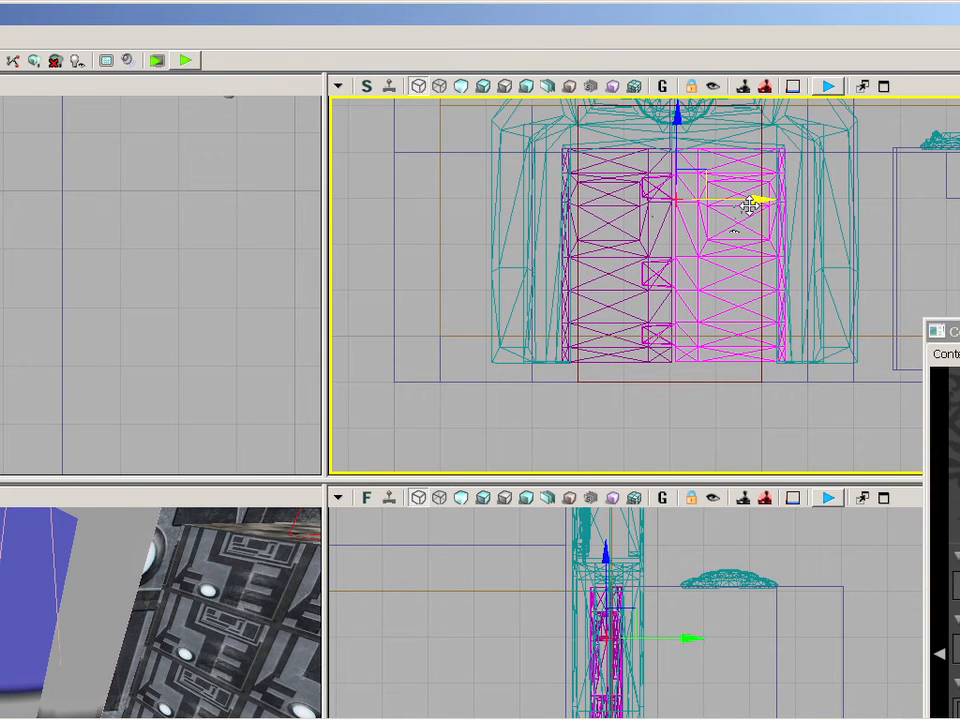
drag(749, 206, 748, 206)
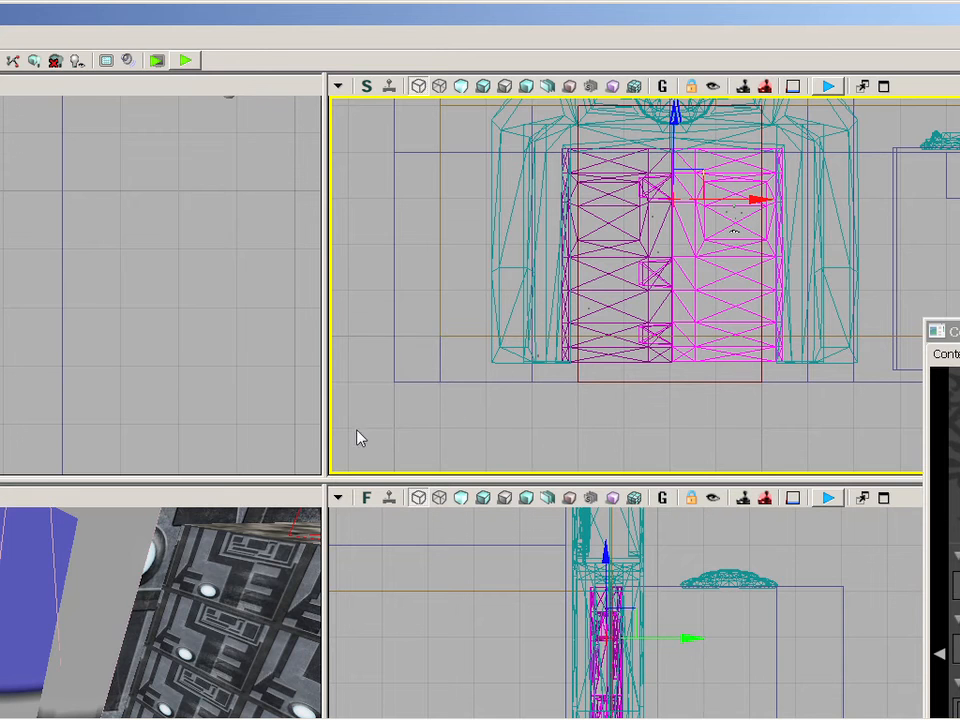
Resize the editor window and its viewport divisions so all four views fit beside each other with the gate in sight.
drag(306, 480, 345, 200)
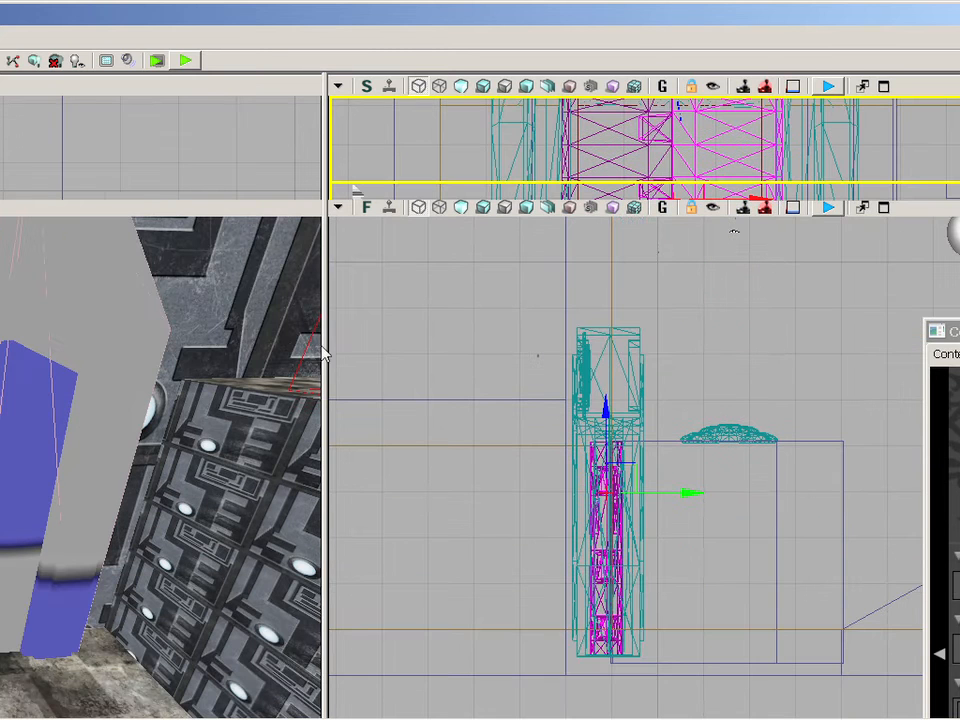
drag(325, 372, 840, 414)
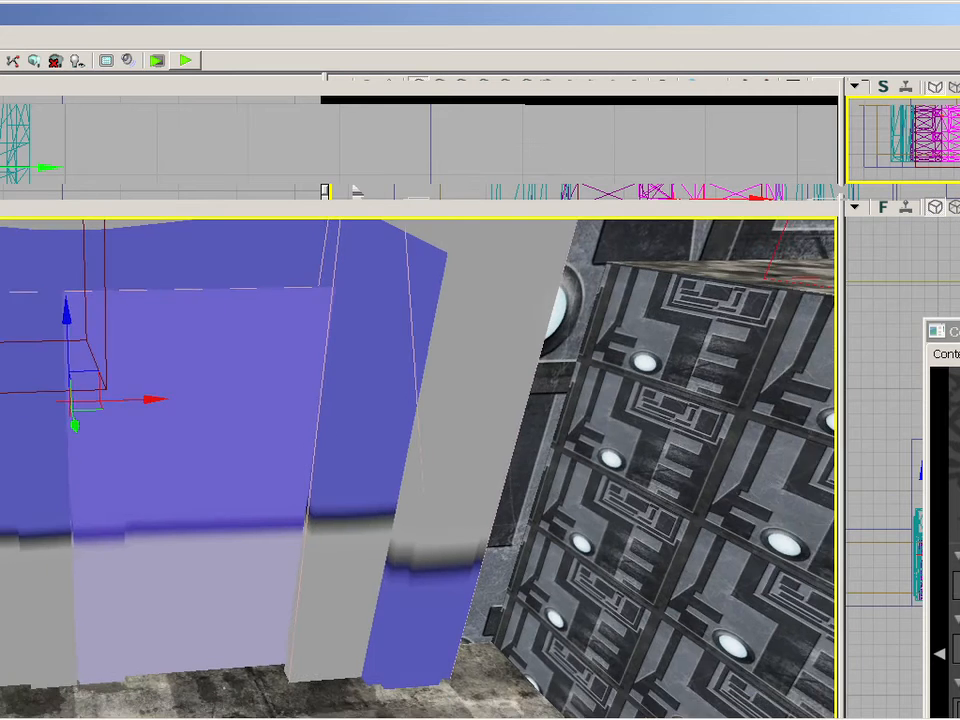
right_drag(480, 450, 425, 460)
drag(320, 25, 788, 47)
drag(256, 32, 324, 34)
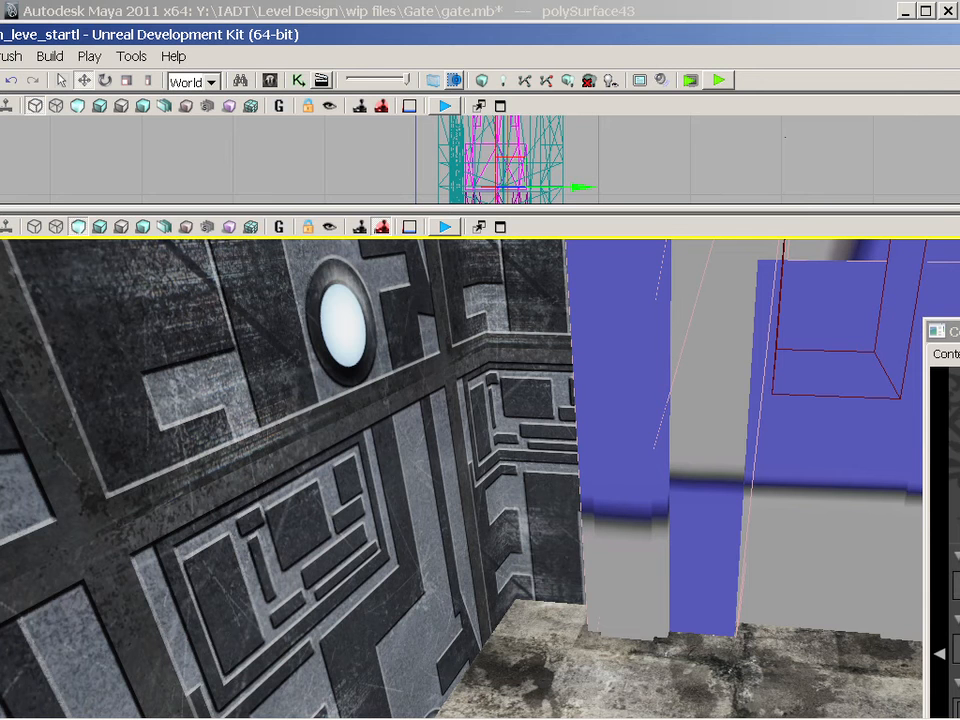
drag(958, 230, 873, 233)
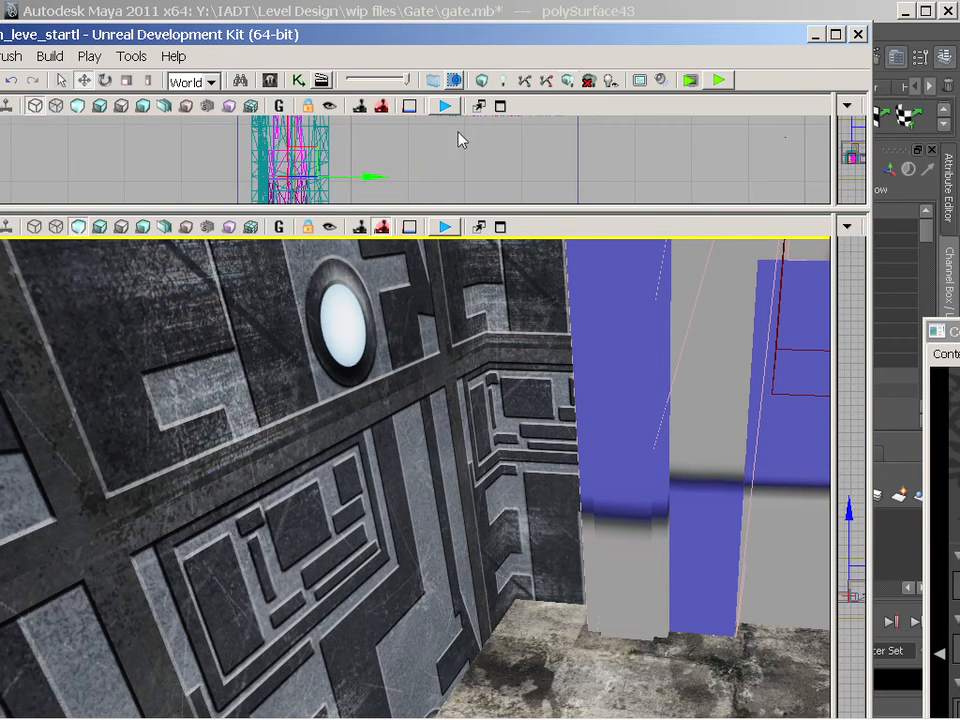
drag(832, 265, 400, 230)
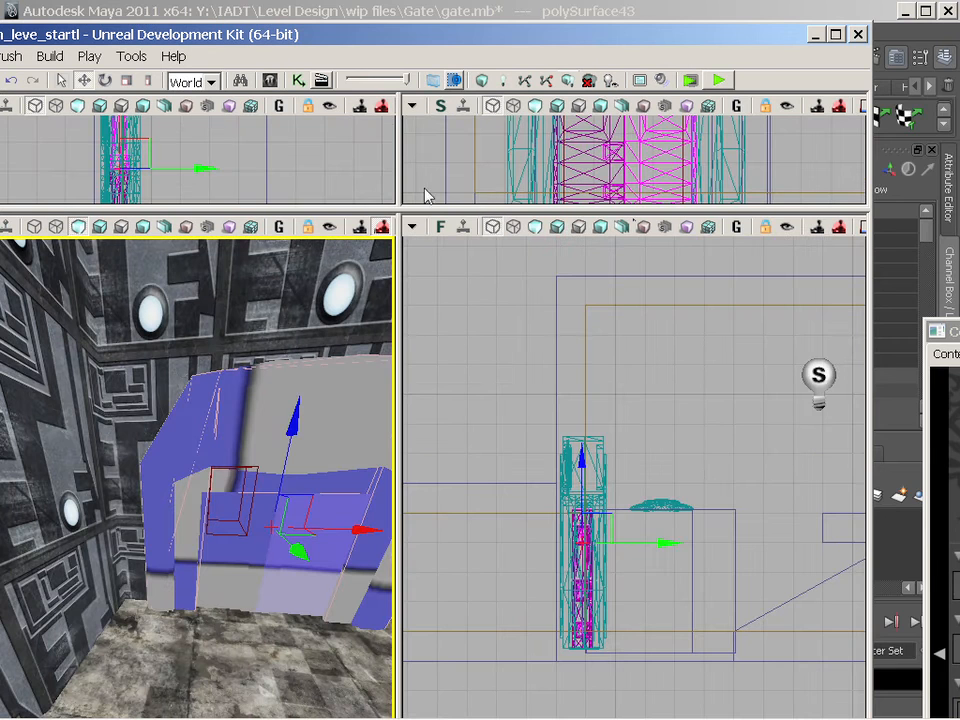
drag(347, 42, 427, 28)
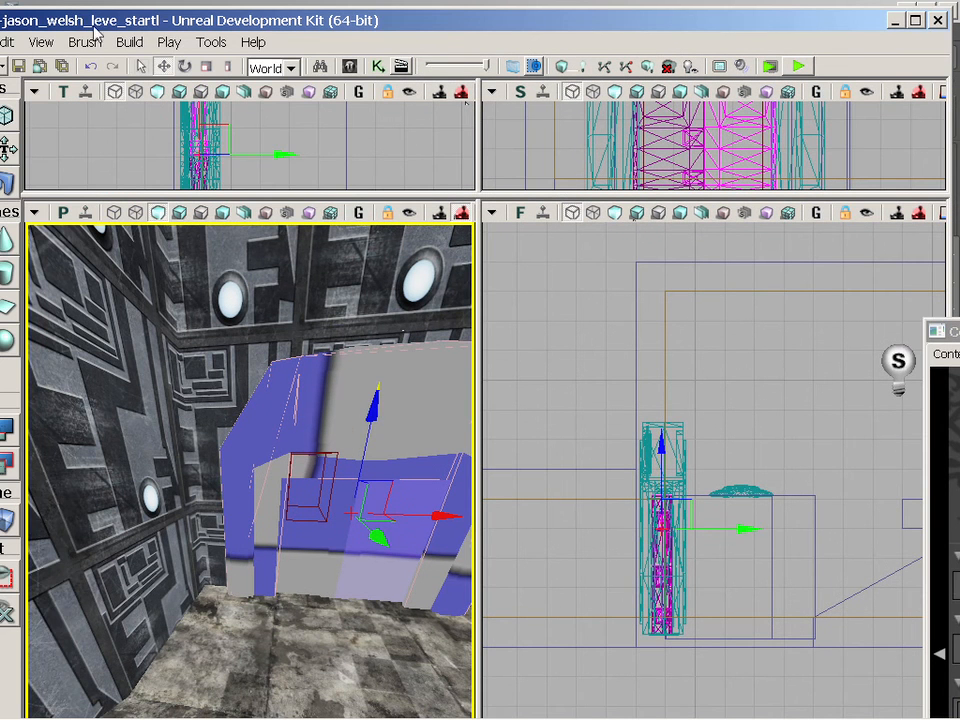
Run Build All on the level and close the Map Check and Lighting Build Info windows.
click(130, 42)
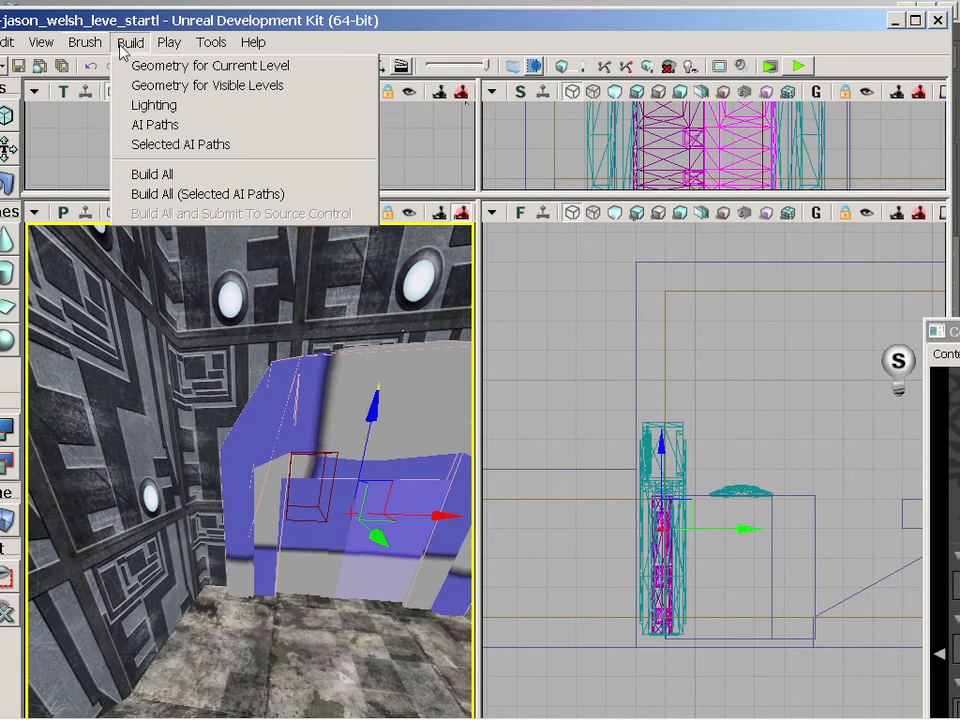
click(151, 176)
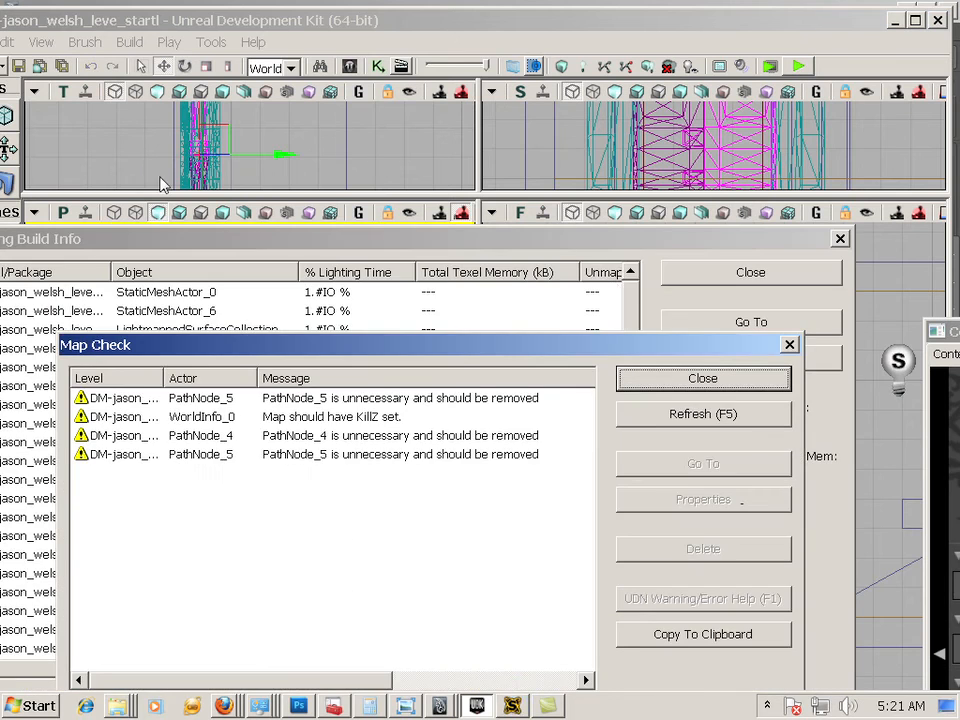
click(712, 380)
click(737, 276)
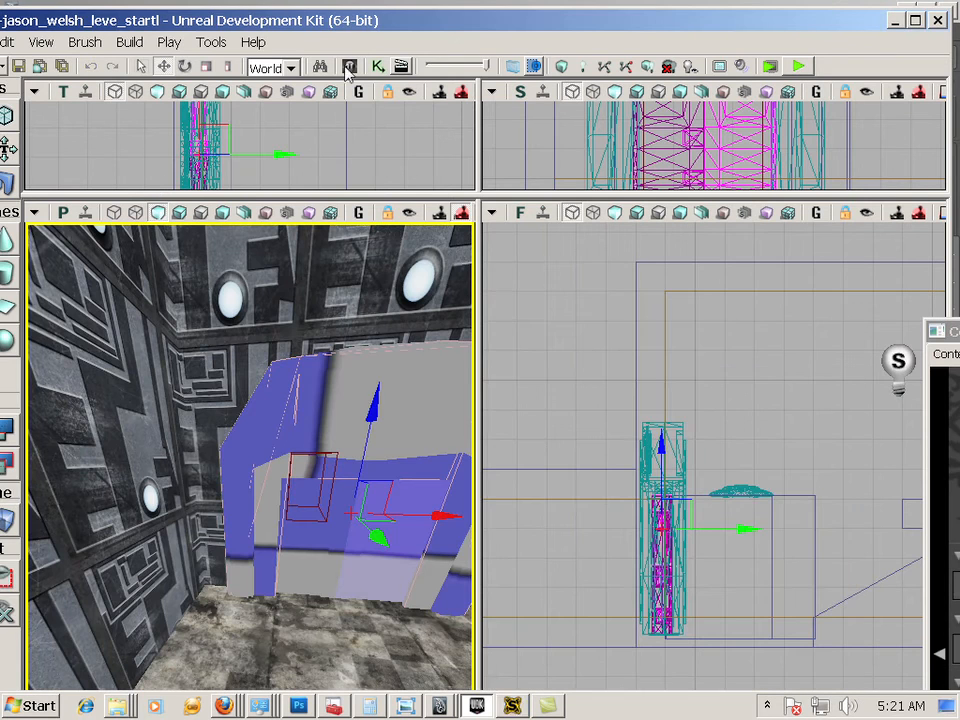
Play the level in the editor, walk up to the gate, inspect the closed doors from both sides and end the test.
click(186, 41)
click(180, 64)
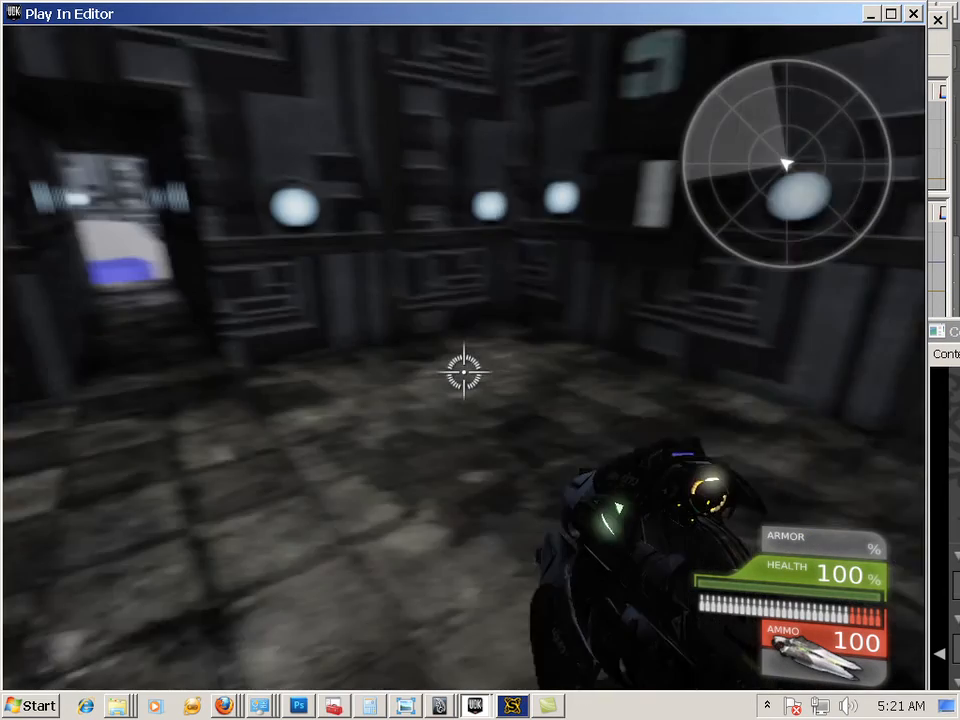
key(w)
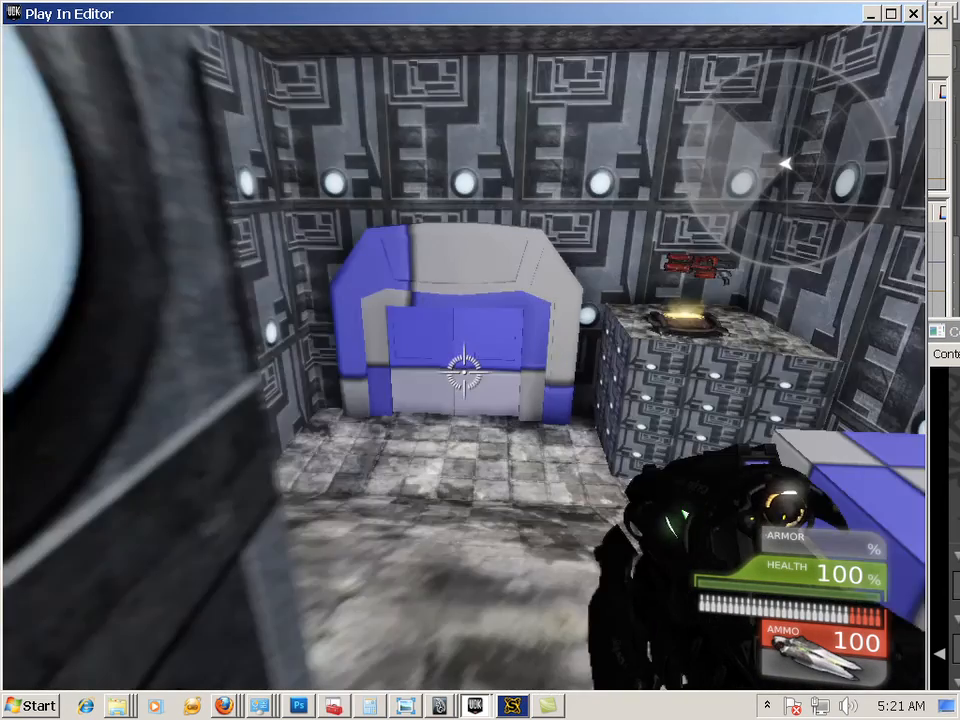
key(w)
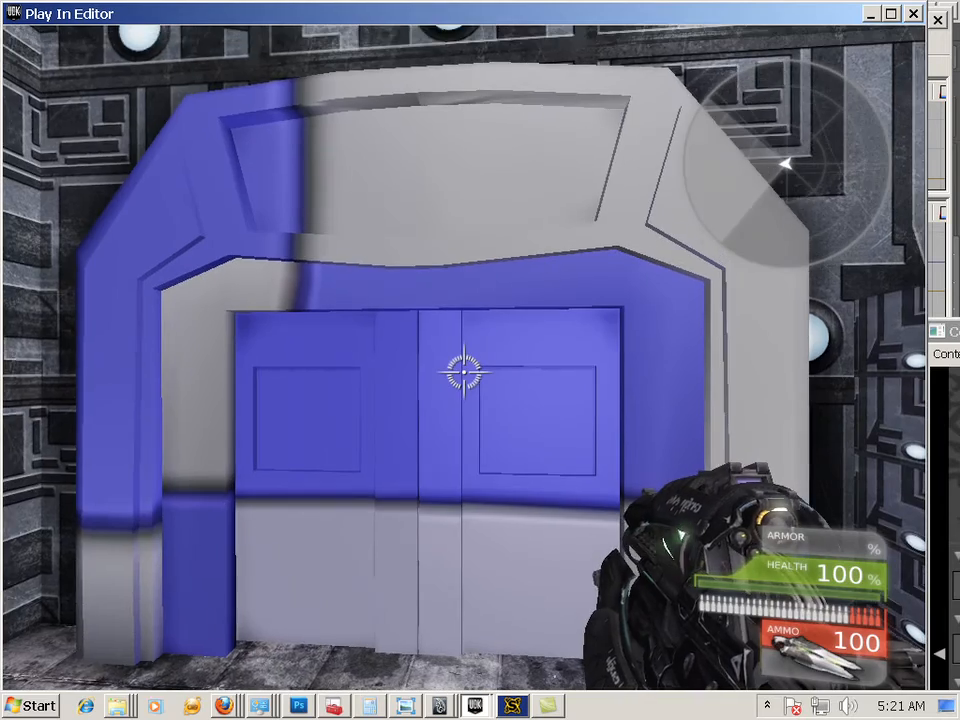
key(w)
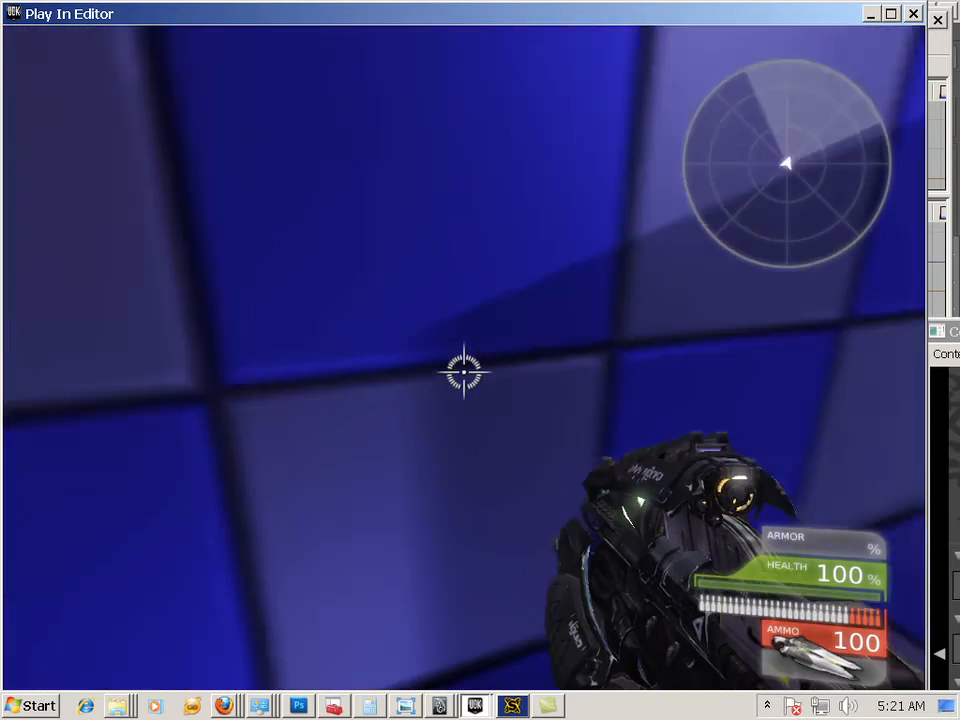
key(w)
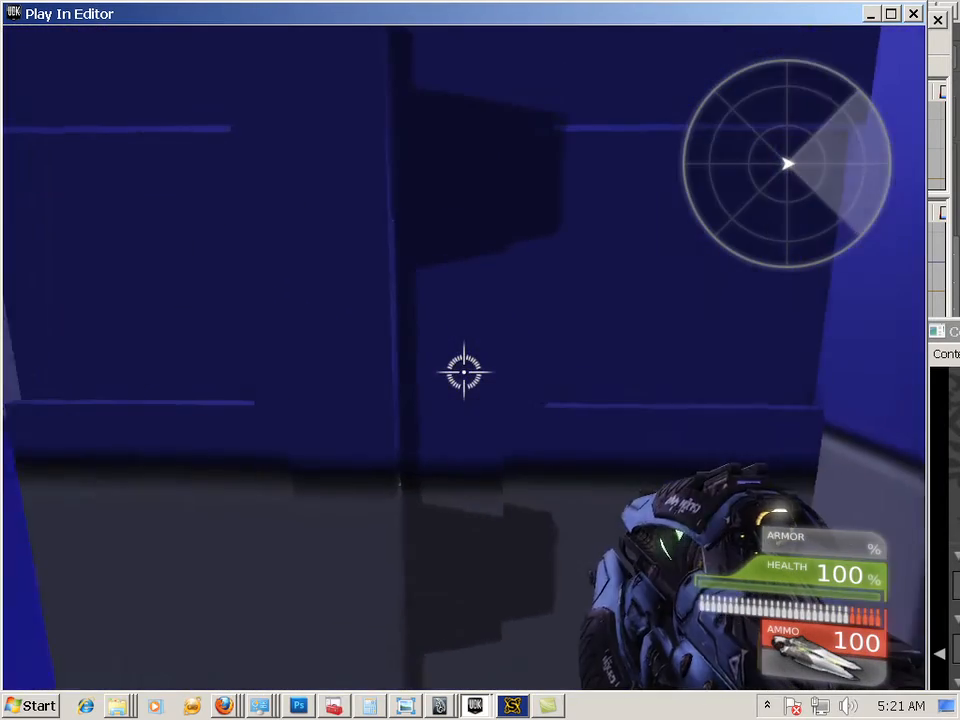
key(w)
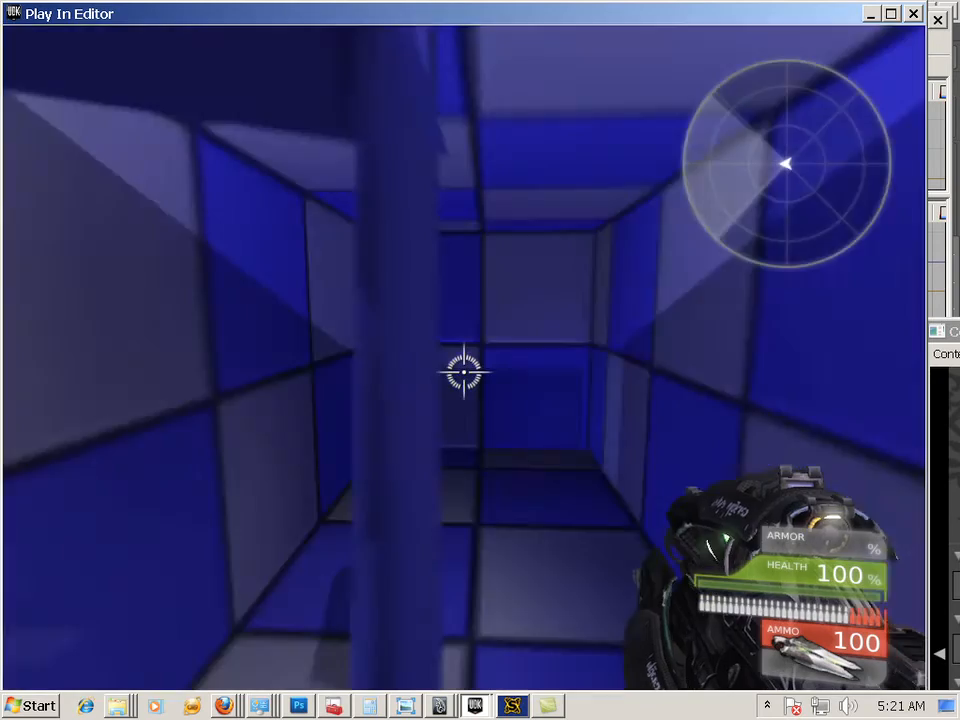
key(s)
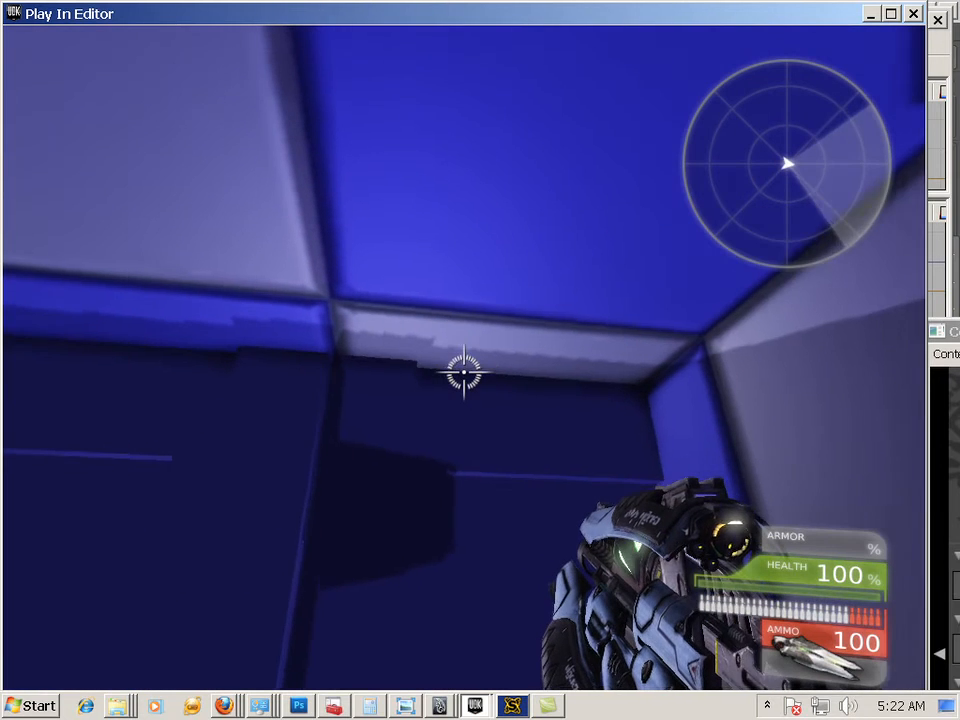
key(Escape)
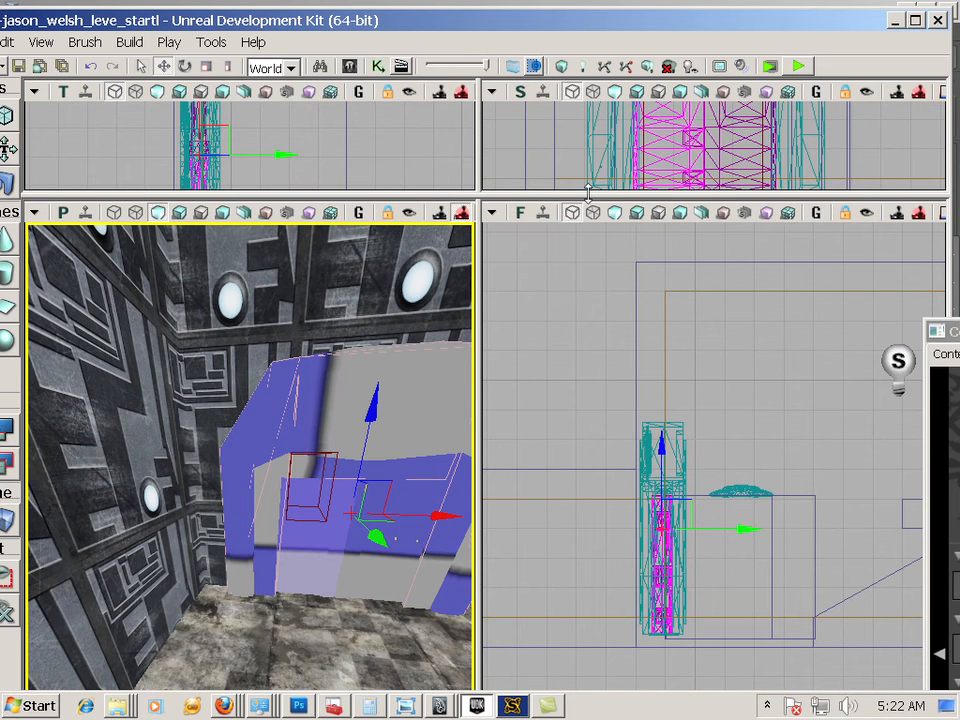
Enlarge the side view and raise each gate door slightly so both stand level with each other inside the frame.
drag(588, 193, 548, 400)
scroll(703, 358, up, 4)
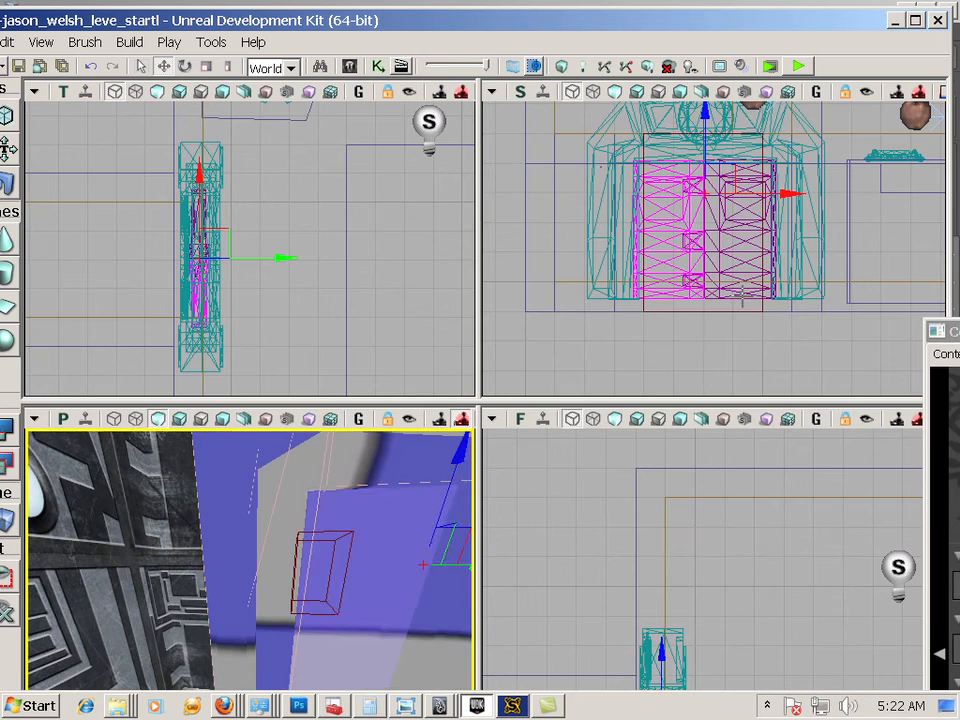
click(742, 300)
scroll(738, 270, up, 4)
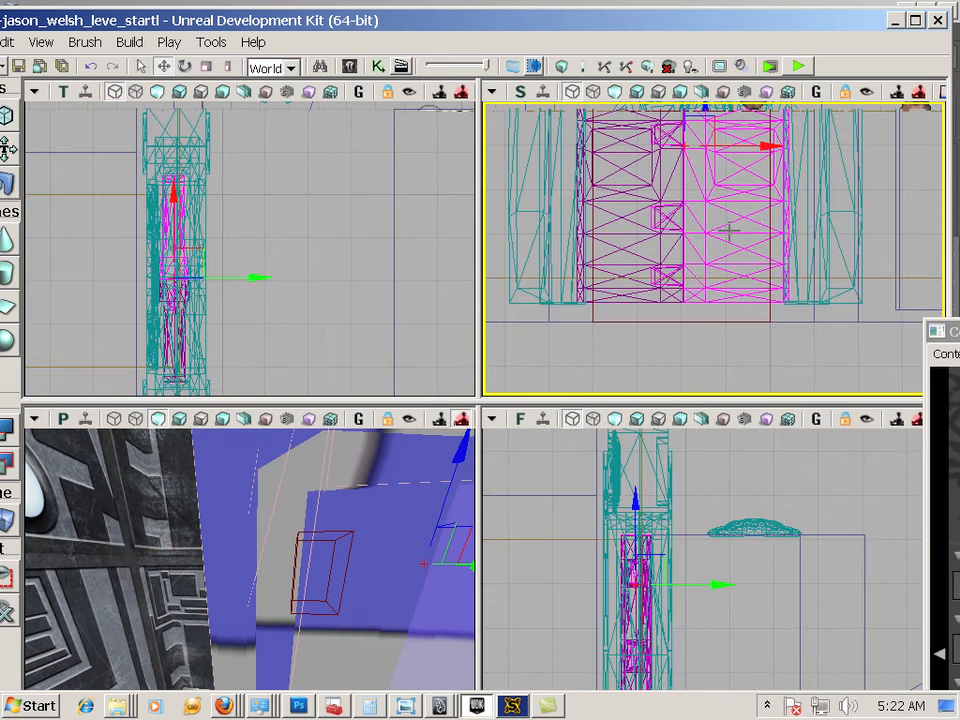
drag(707, 340, 696, 406)
drag(675, 138, 673, 126)
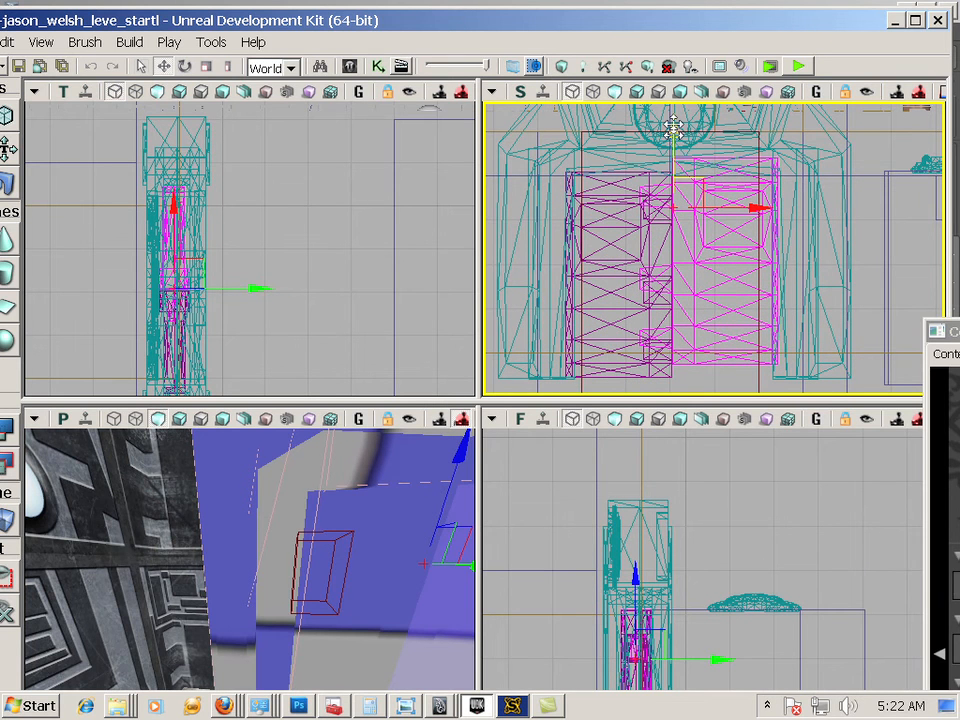
click(604, 214)
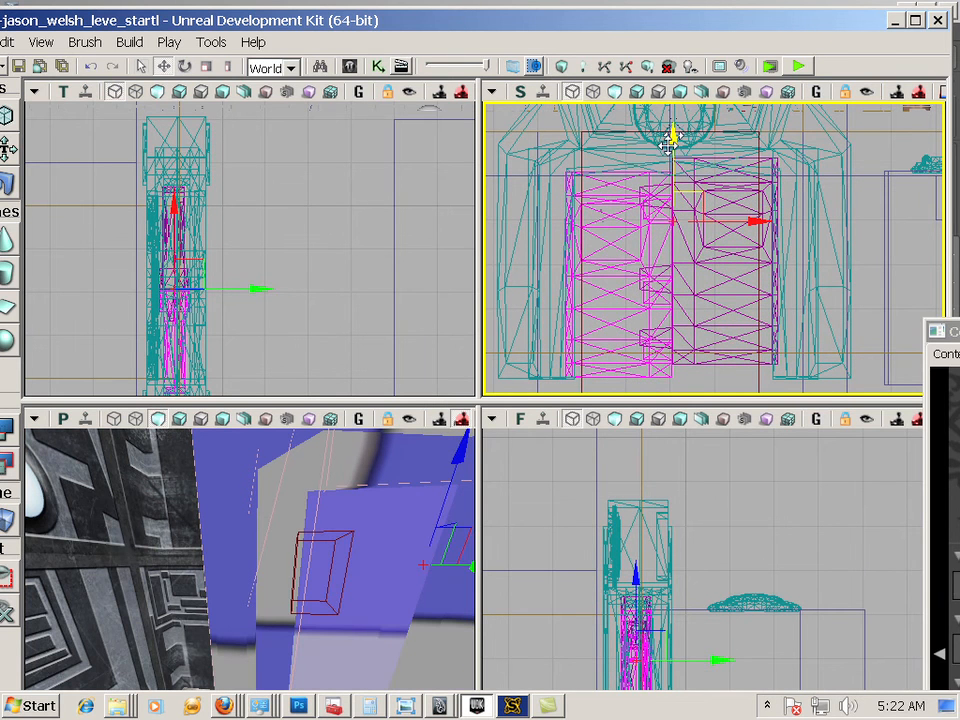
drag(667, 143, 673, 128)
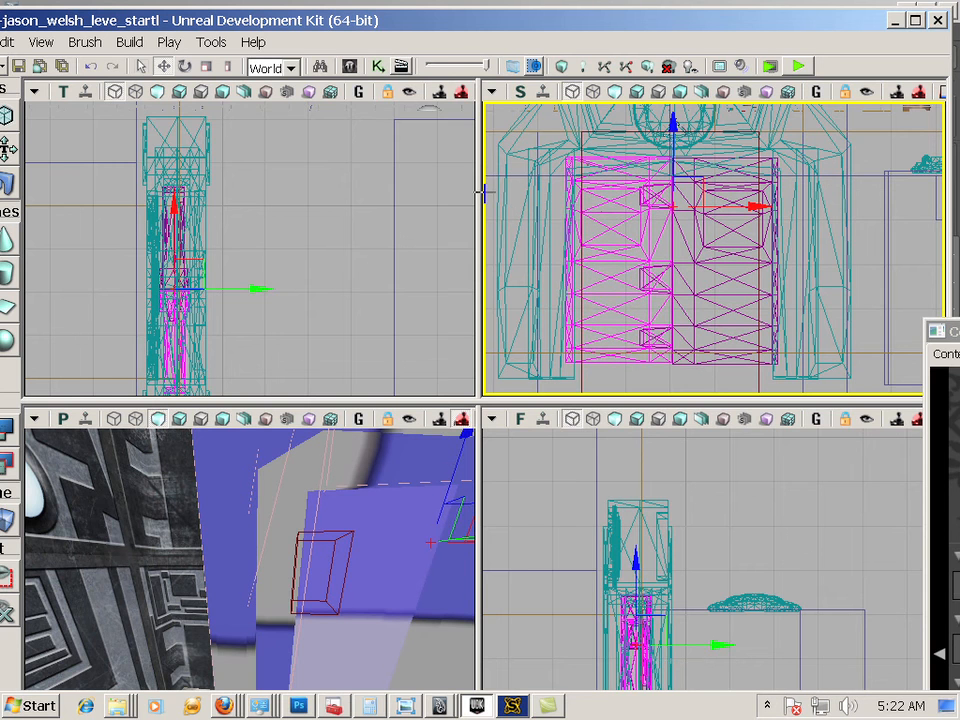
Rebuild the whole level with Build All and dismiss the Map Check and Lighting Build Info windows.
click(129, 42)
click(172, 176)
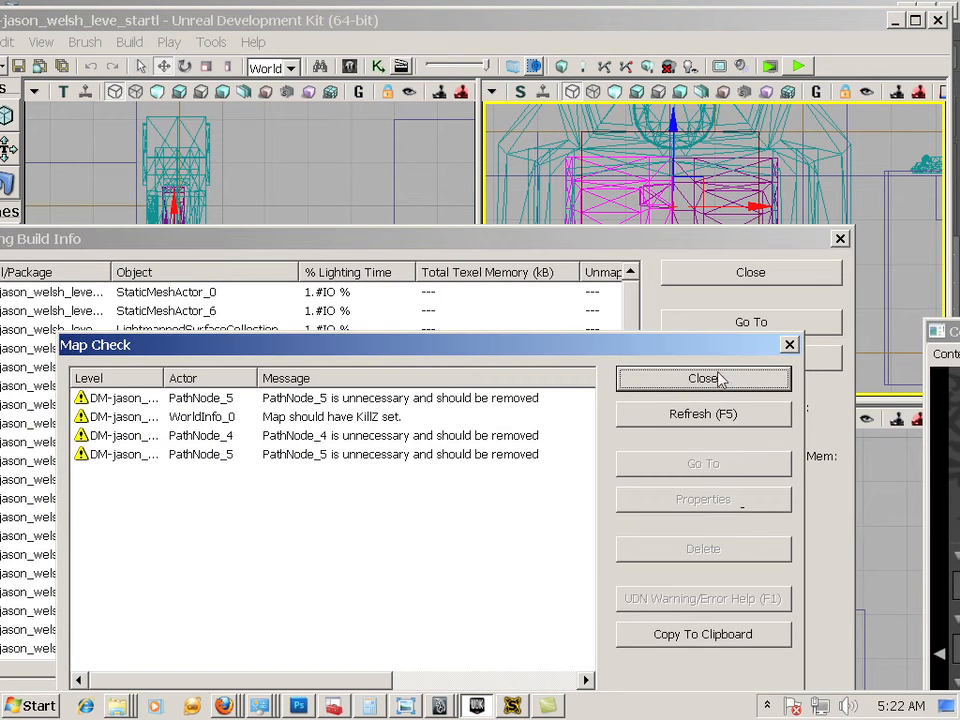
click(720, 378)
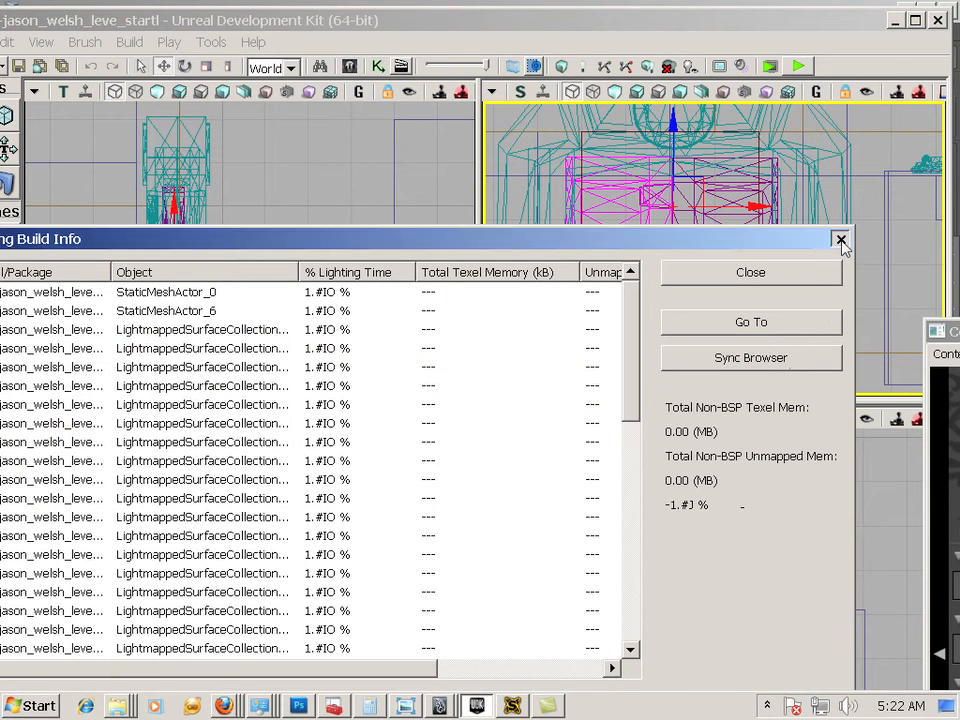
click(840, 240)
Play the level in the editor, walk down the corridor to the gate, look into the dark recess behind it and end the test.
click(169, 43)
click(167, 65)
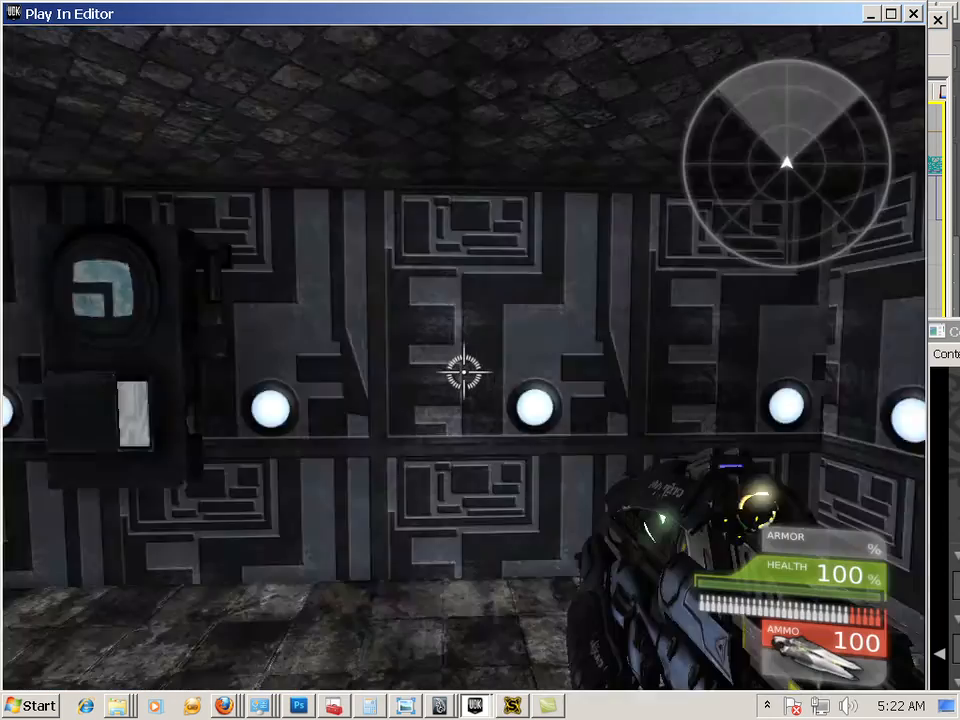
key(w)
key(w)
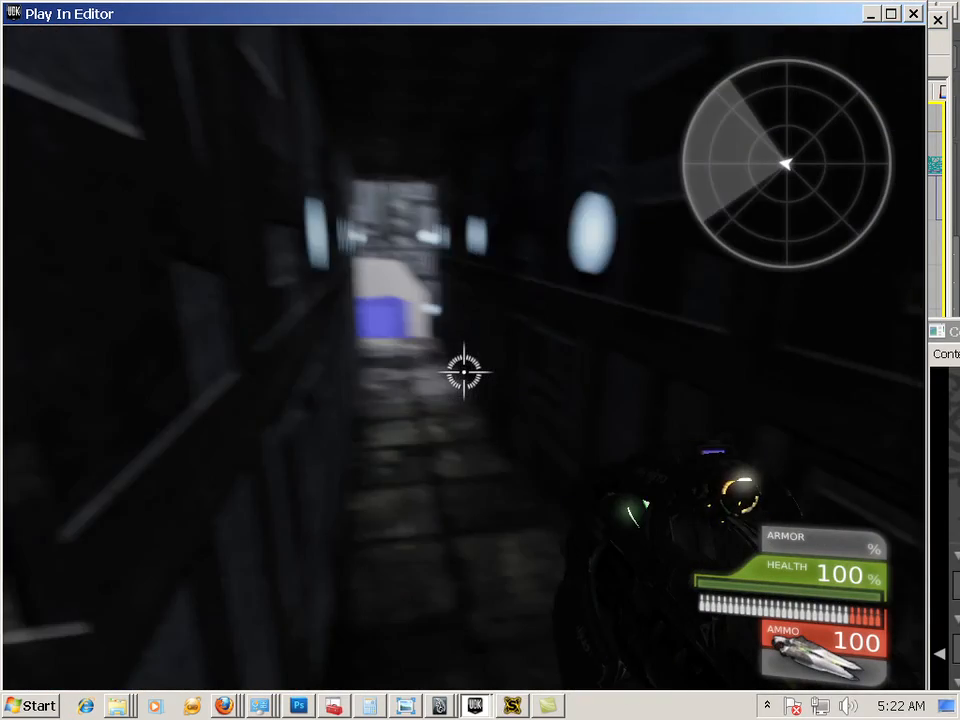
key(w)
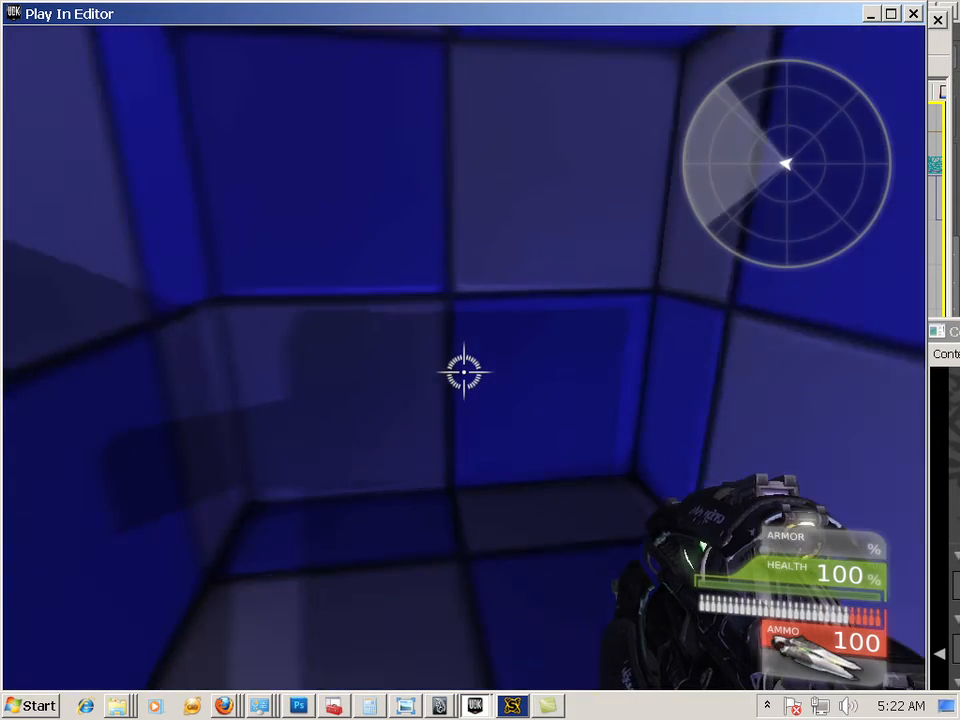
key(Escape)
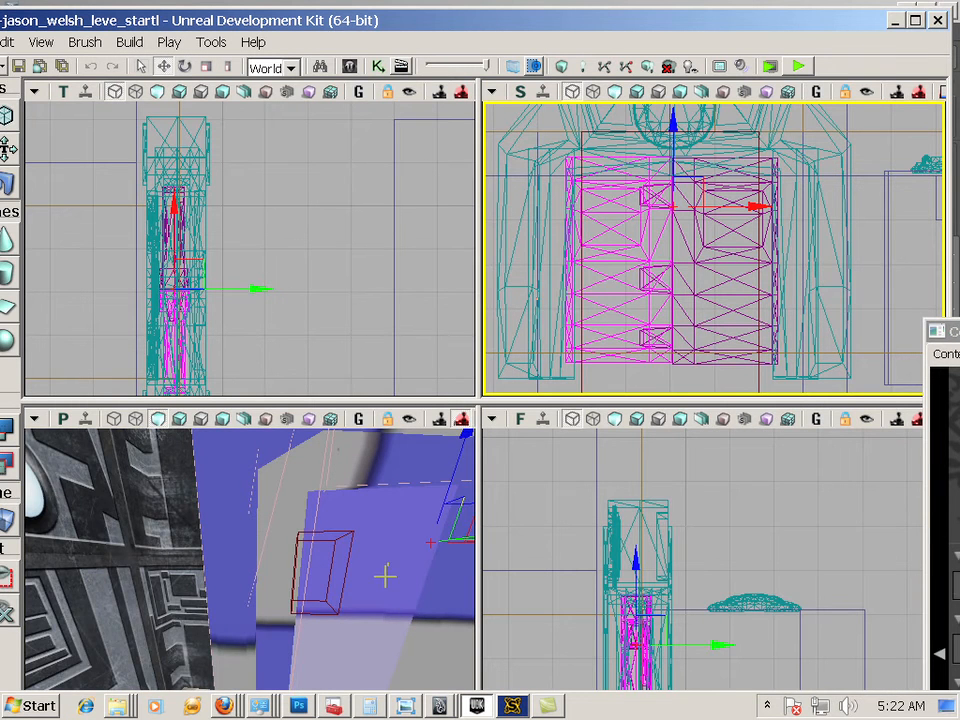
Add a point light on the recess surface behind the gate, raise it to mid-door height and centre it between the doors.
drag(385, 575, 415, 475)
click(312, 662)
click(326, 683)
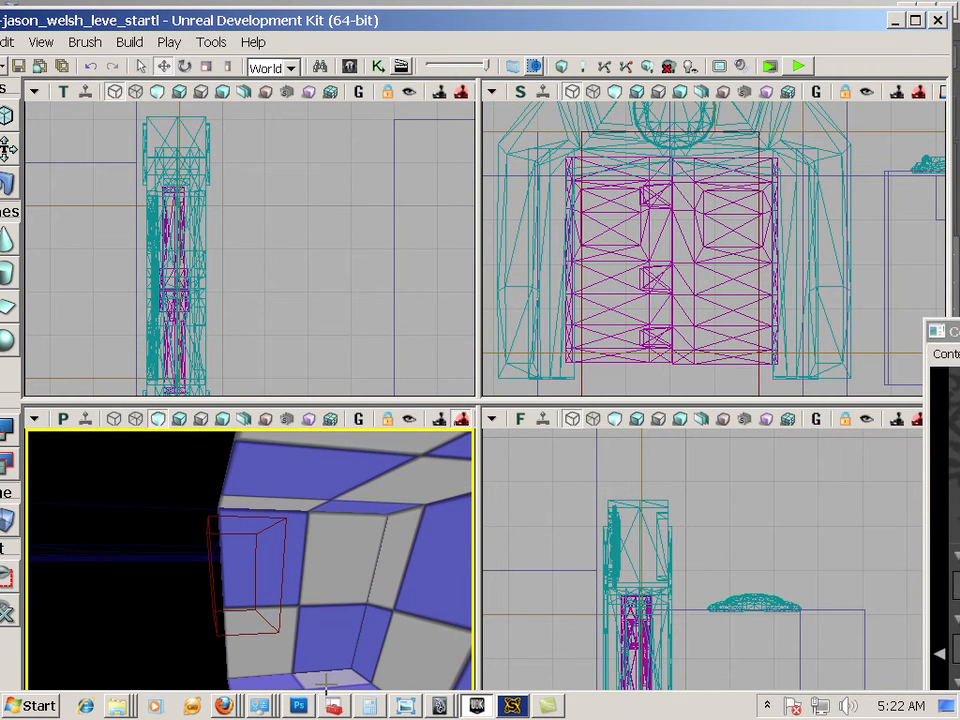
right_click(333, 662)
mouse_move(375, 596)
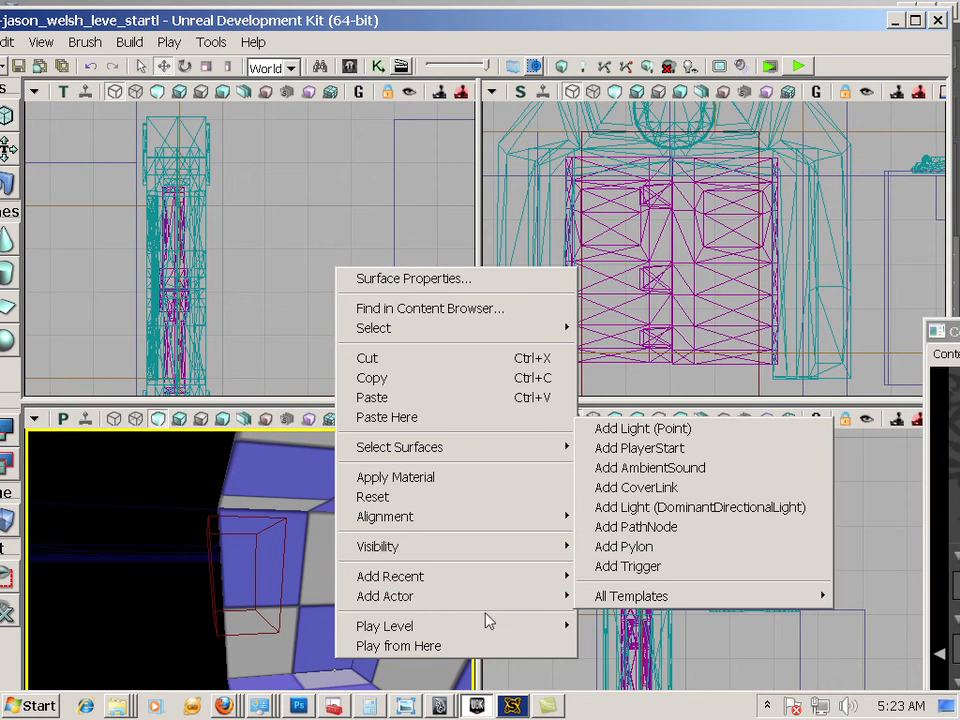
click(699, 437)
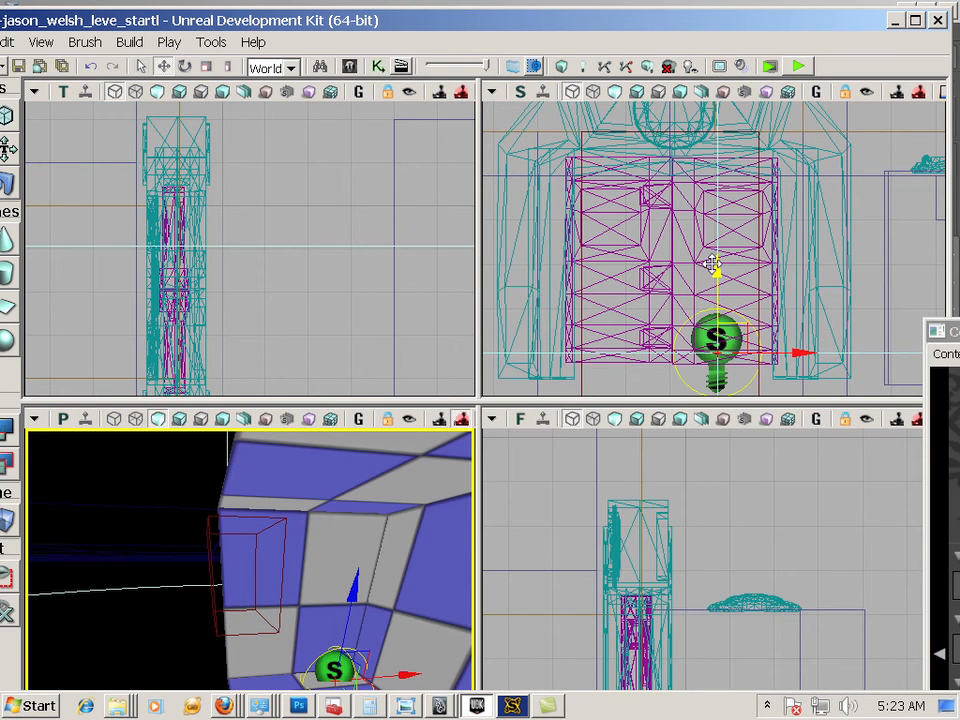
drag(713, 263, 716, 153)
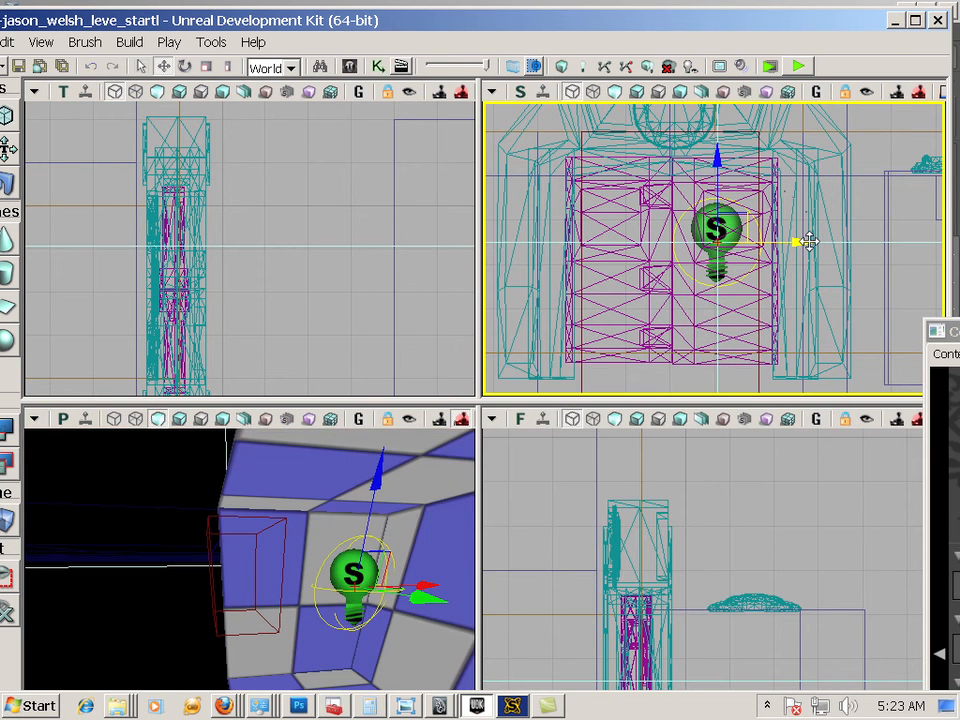
drag(807, 243, 758, 242)
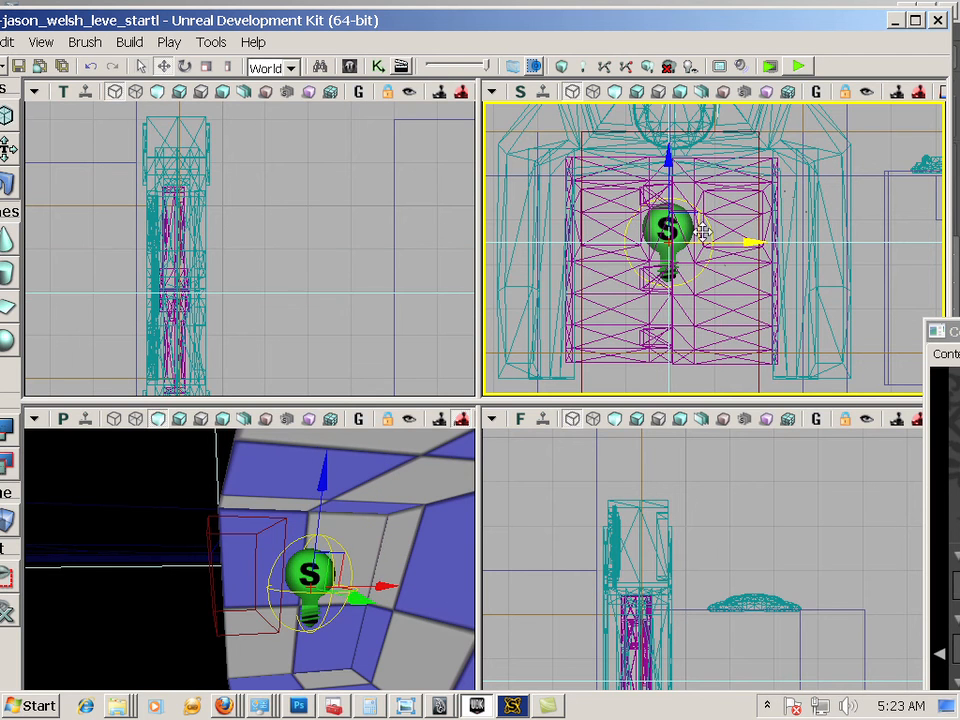
Run Build All with the recess light in place and start another play test in the editor.
click(168, 42)
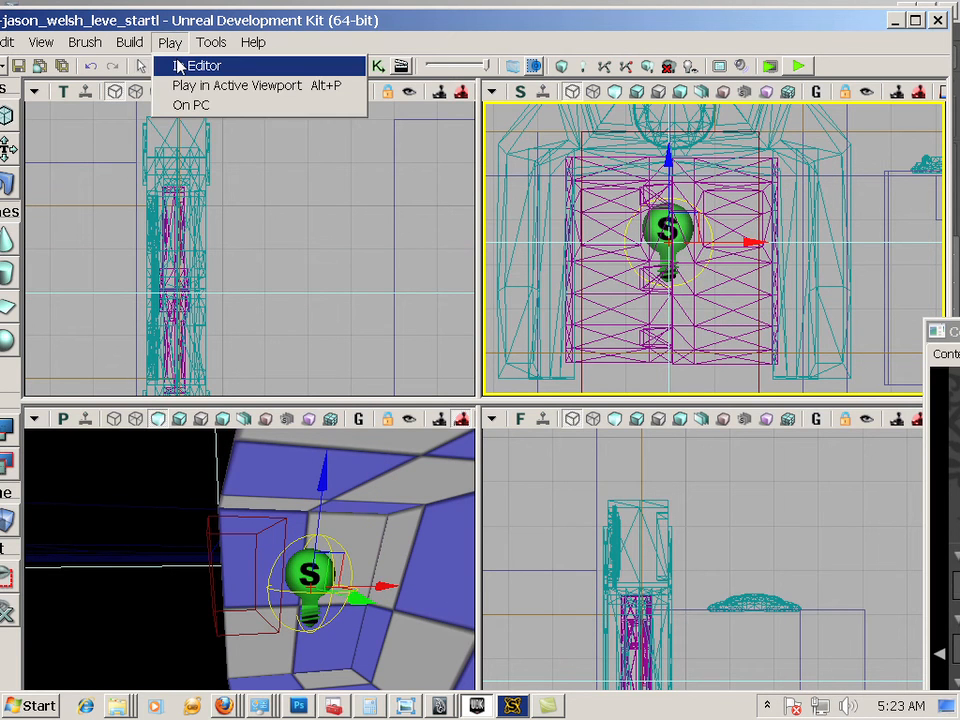
click(152, 174)
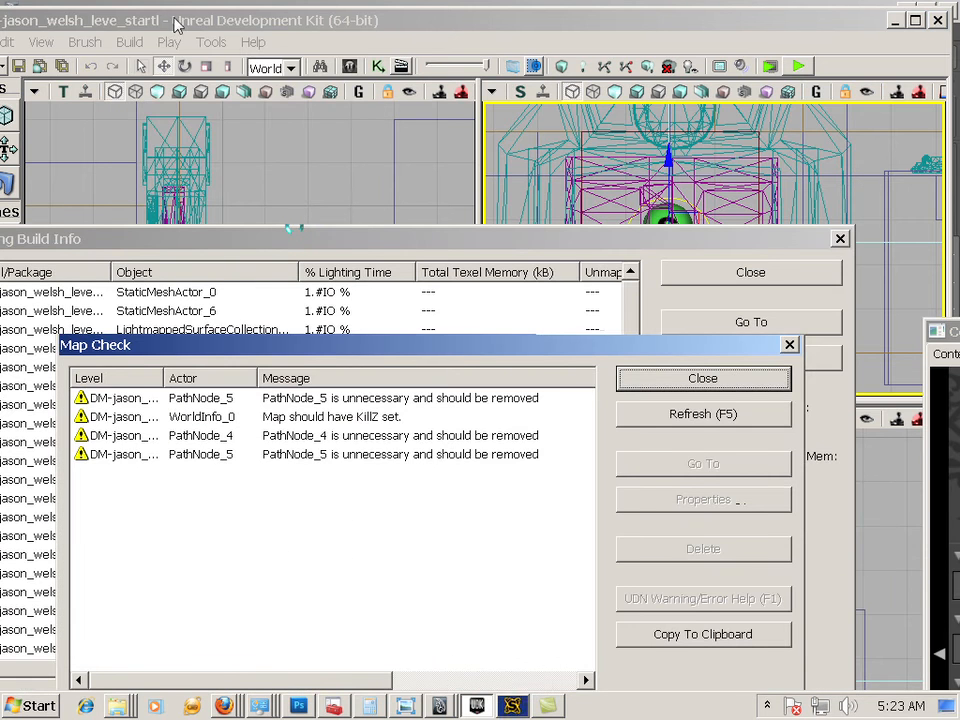
click(170, 42)
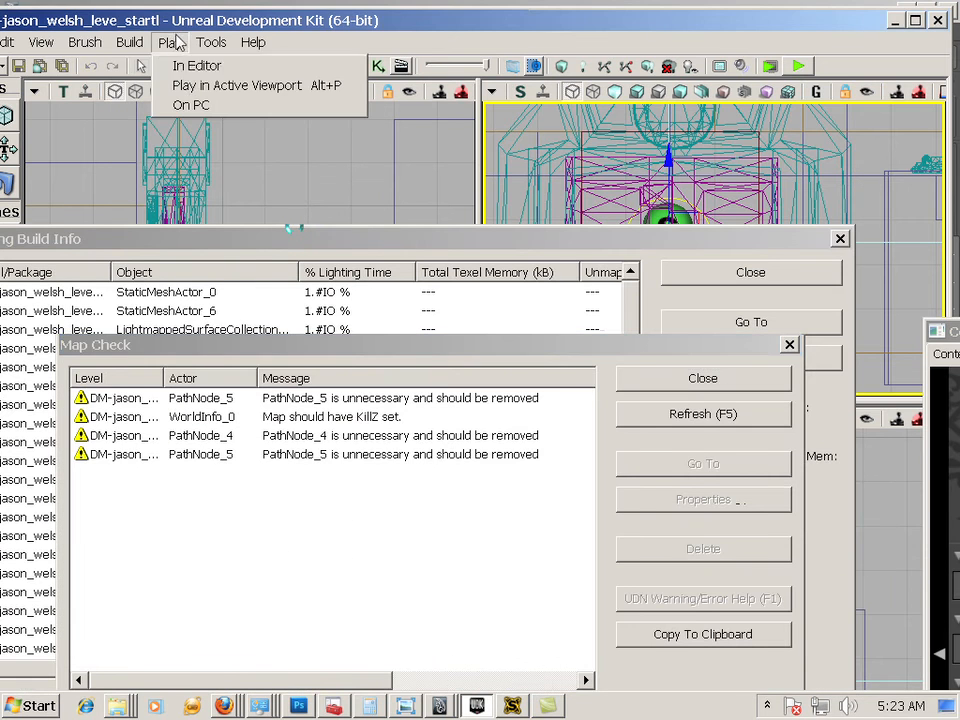
click(195, 66)
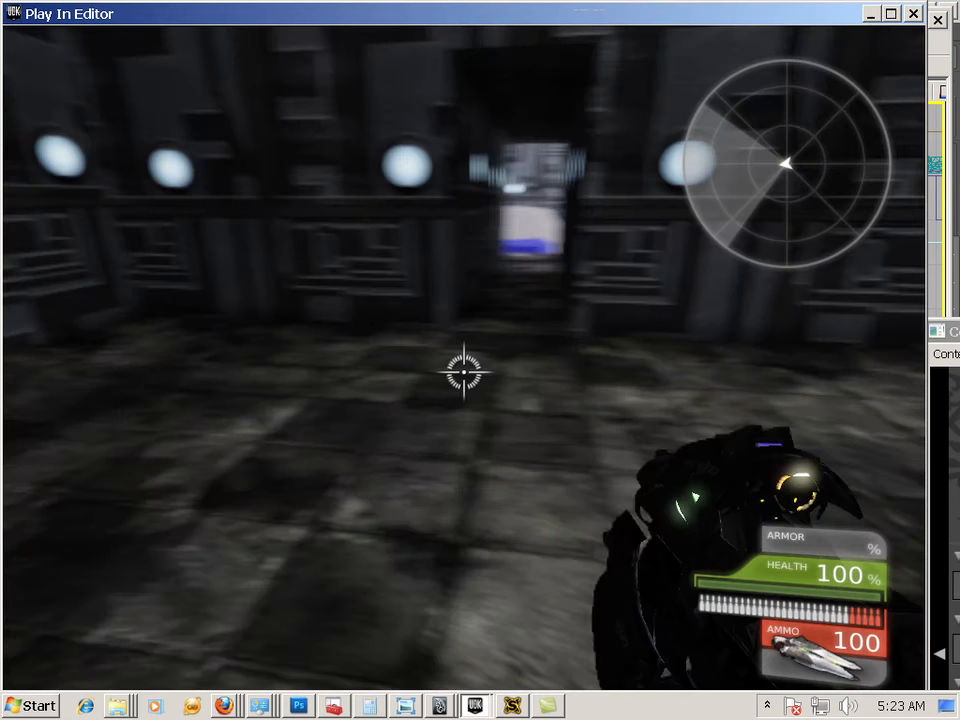
Inspect the closed doors and their centre seam from both sides in the play test, end it and close both build report windows.
key(w)
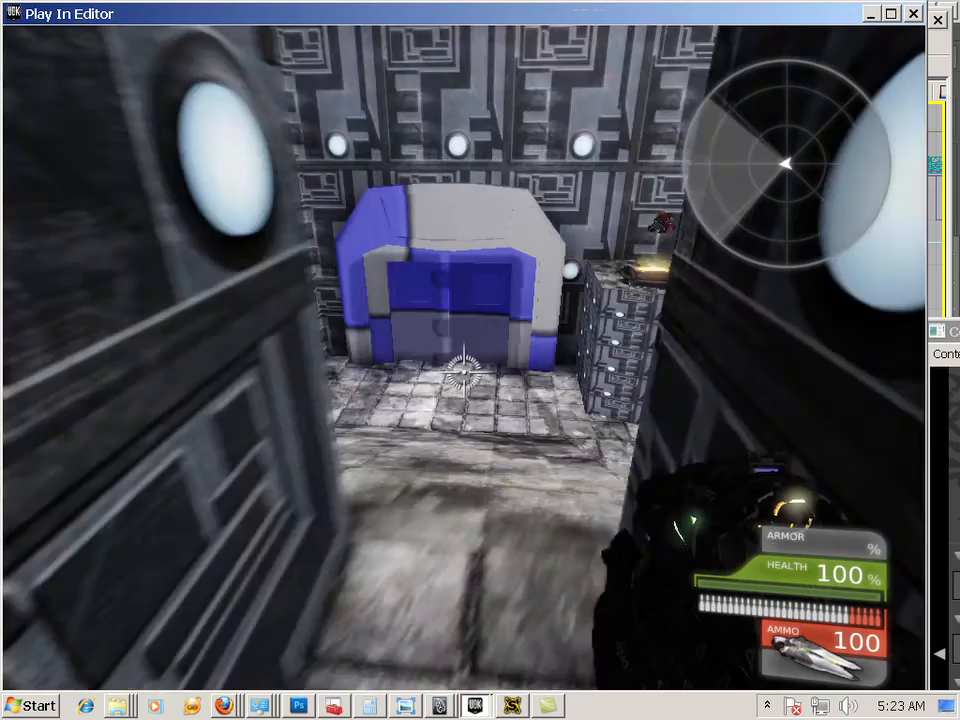
key(w)
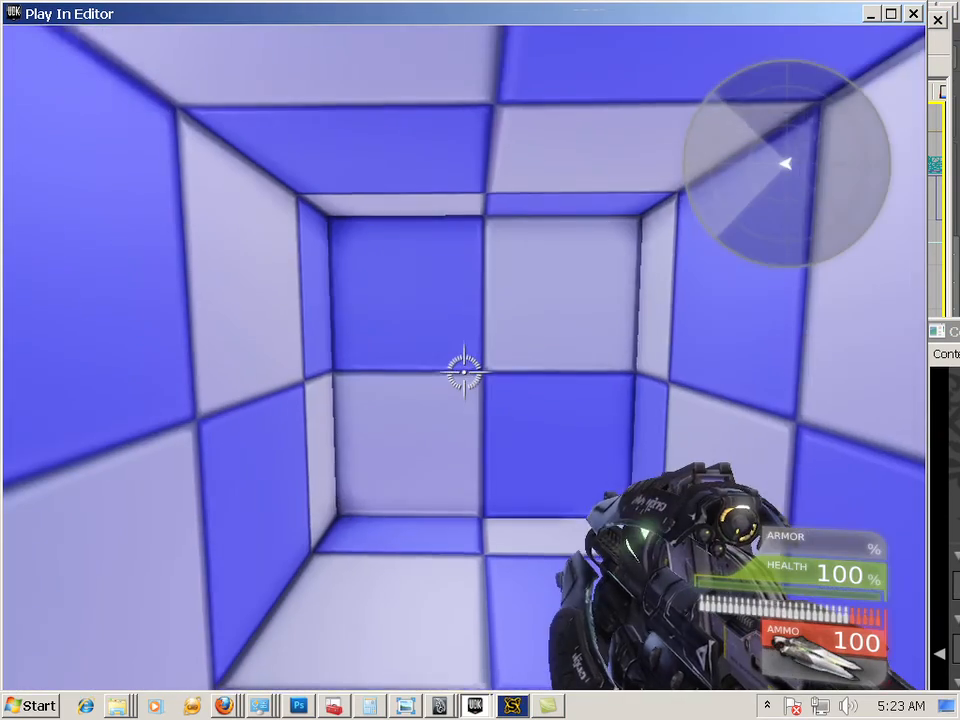
key(w)
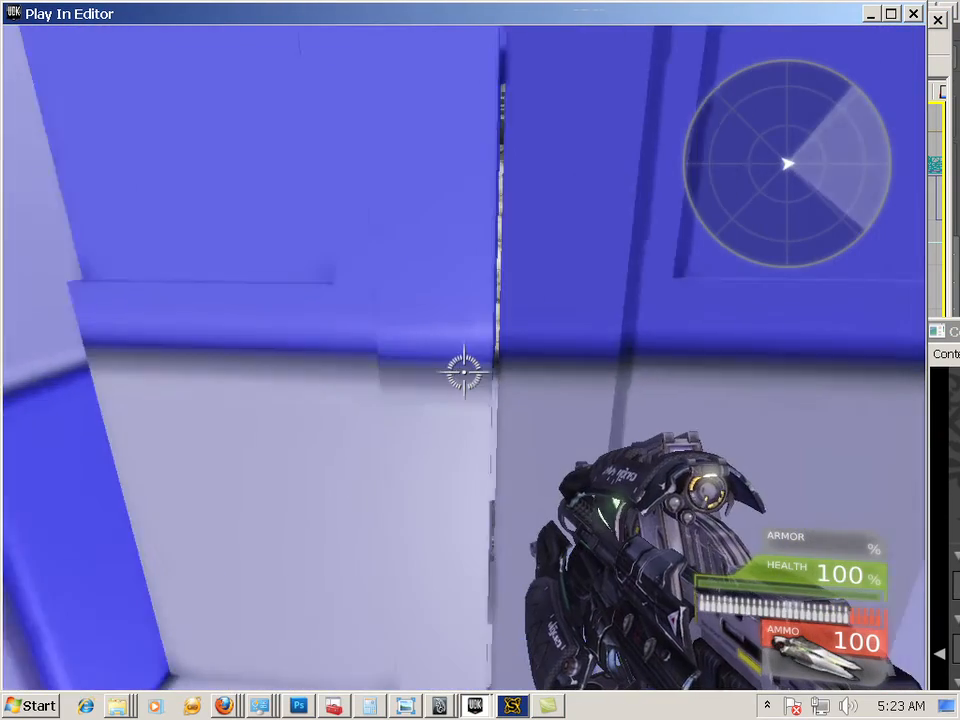
key(w)
key(w)
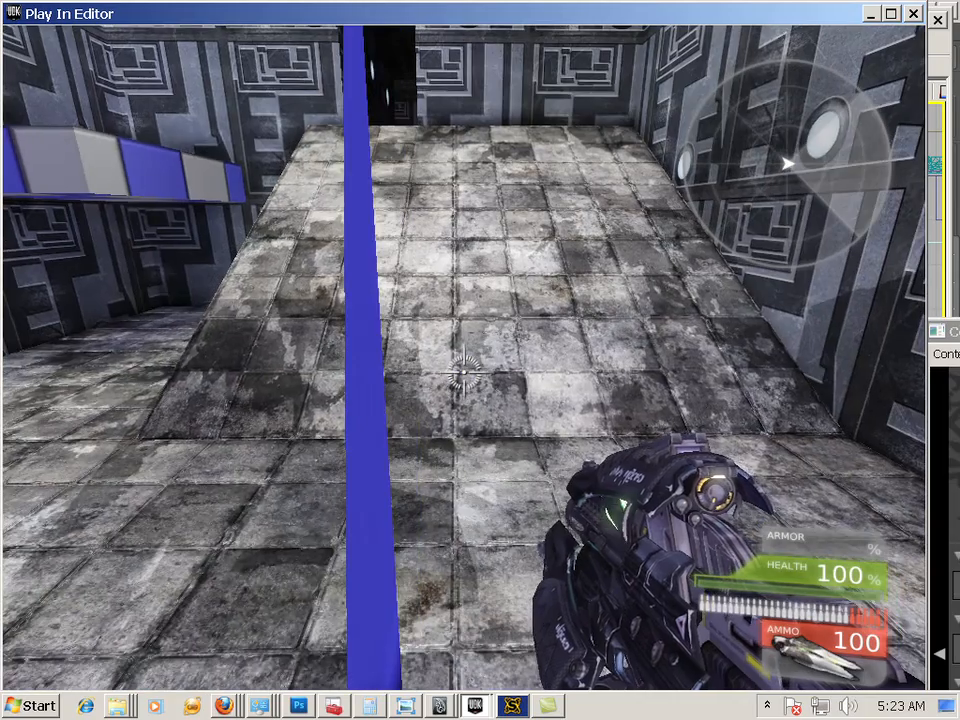
key(s)
key(s)
key(w)
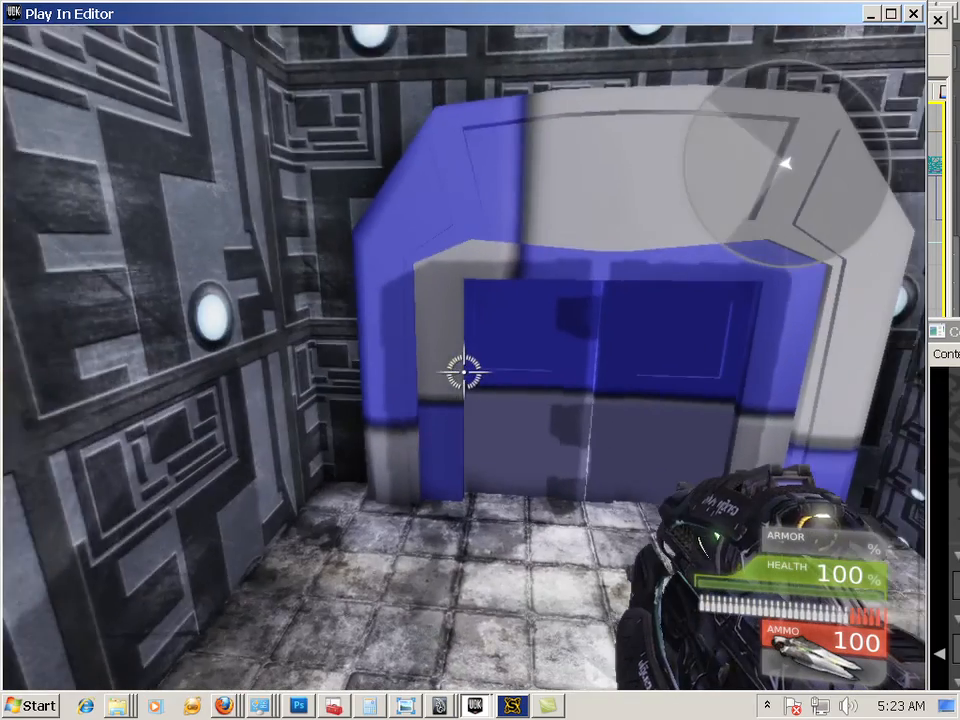
key(w)
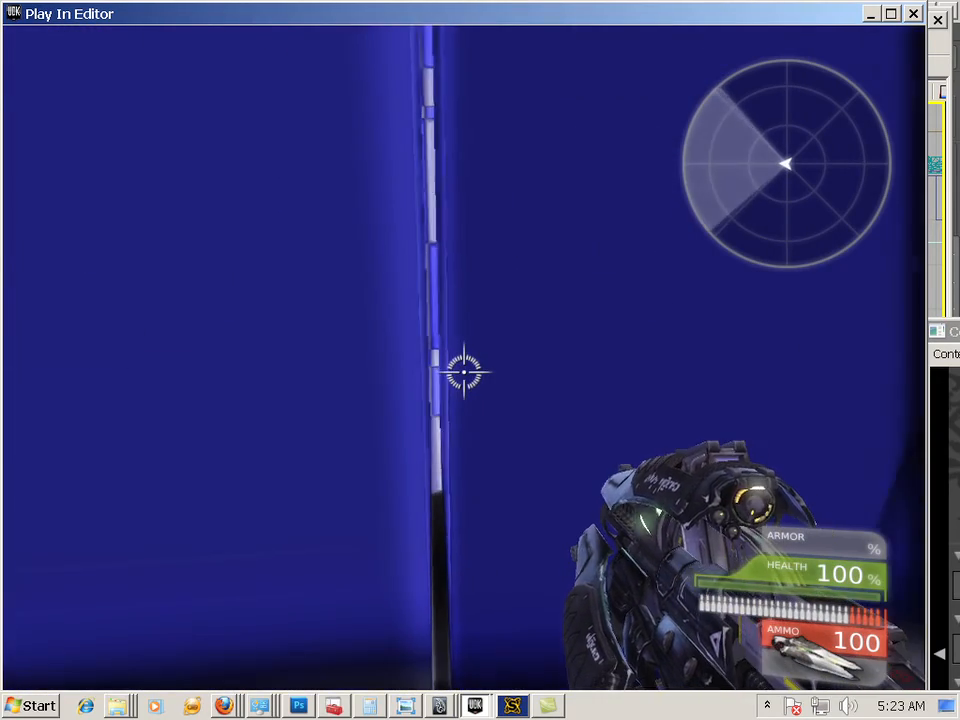
key(Escape)
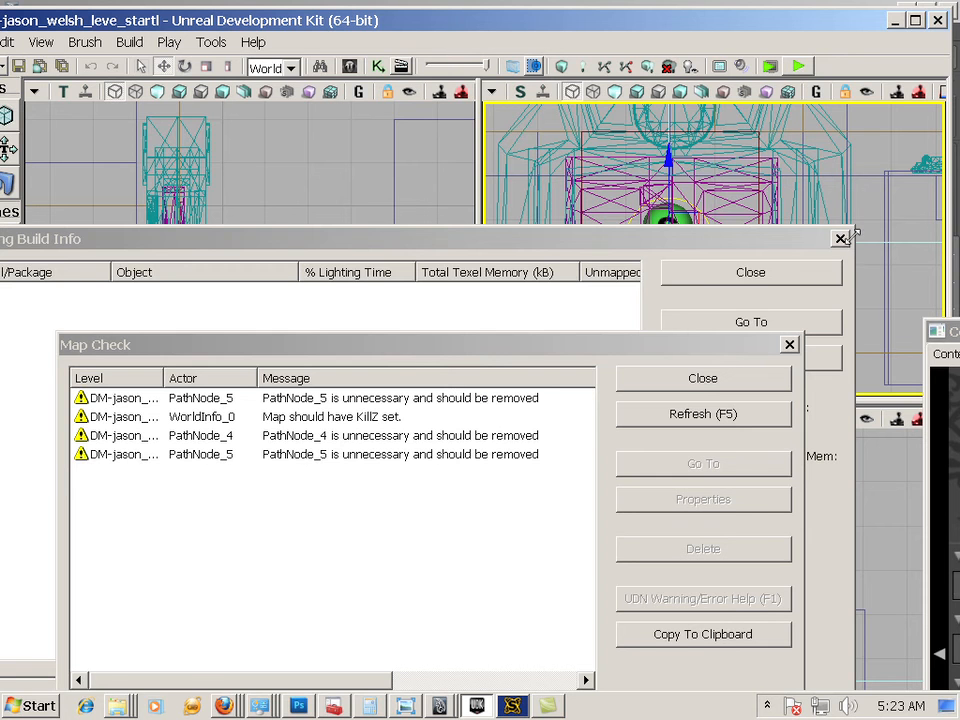
click(840, 238)
click(789, 344)
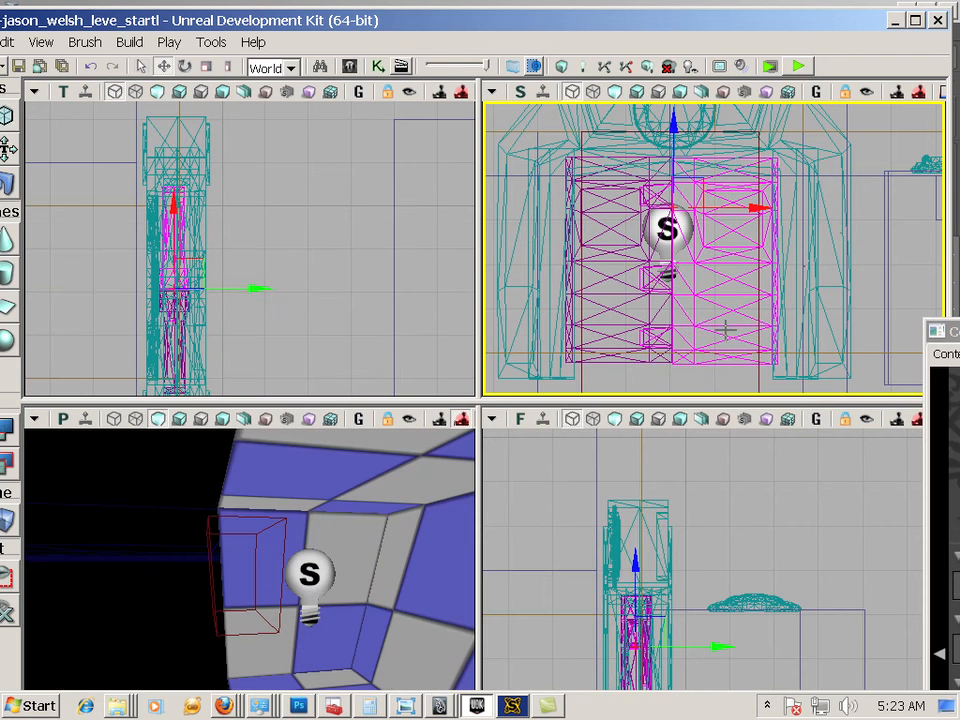
Delete the point light from the recess behind the gate.
scroll(709, 335, up, 2)
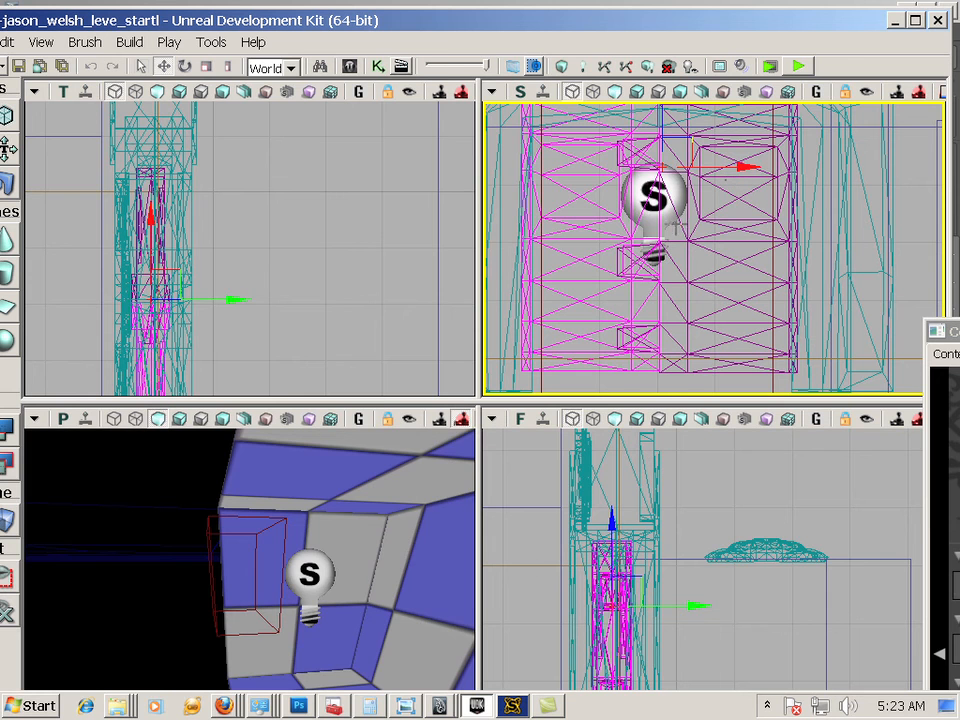
click(331, 572)
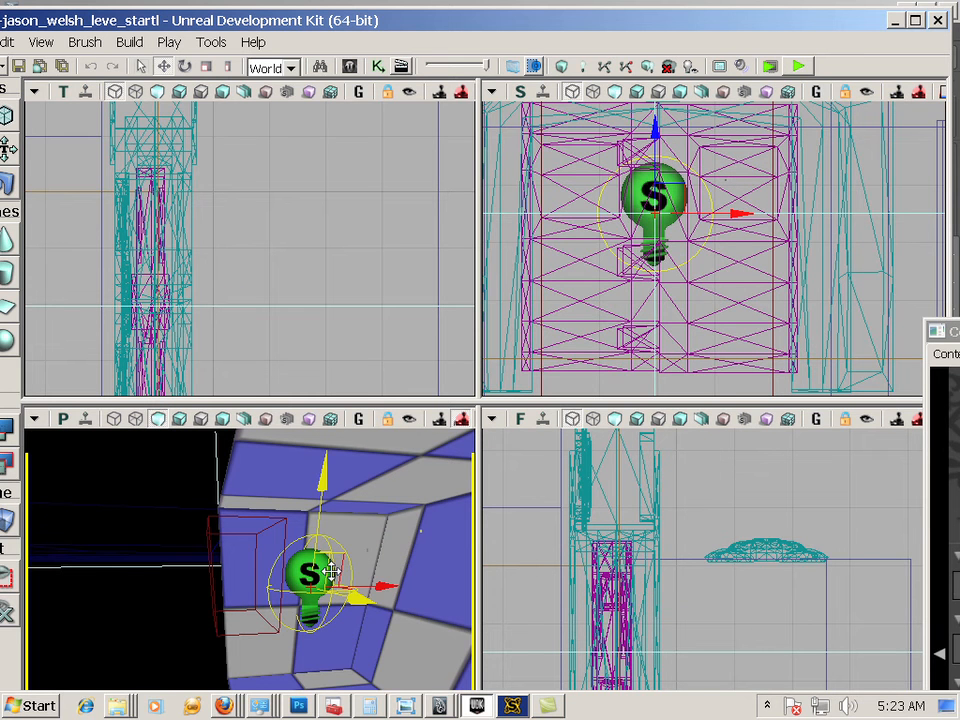
key(Delete)
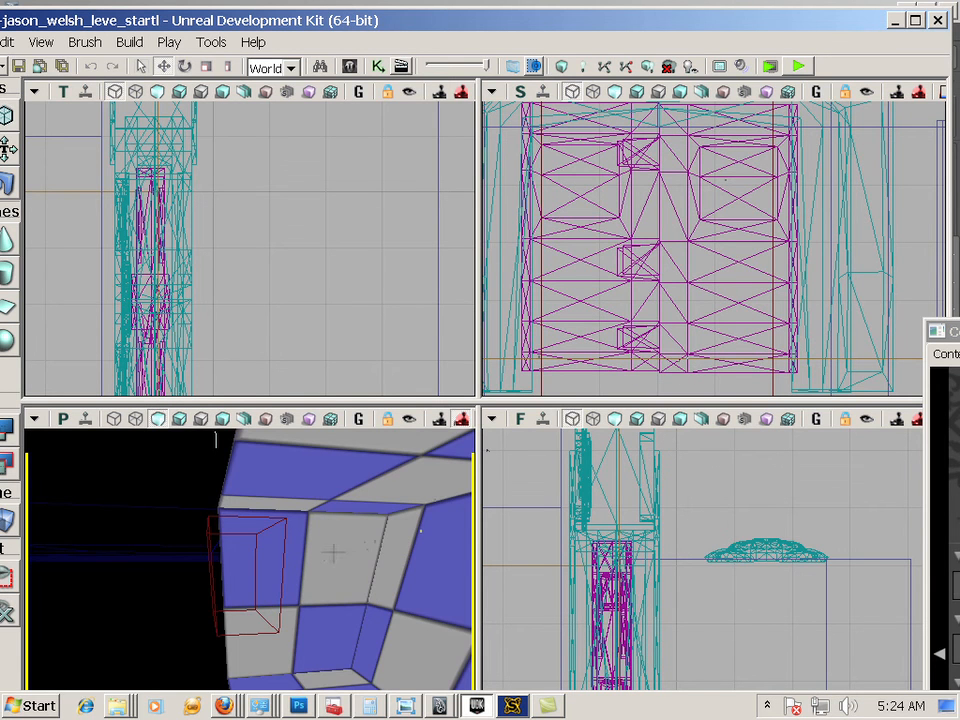
Select the gate door with the Gate_R_door mesh from inside the recess and locate its asset in the Content Browser.
drag(333, 552, 345, 490)
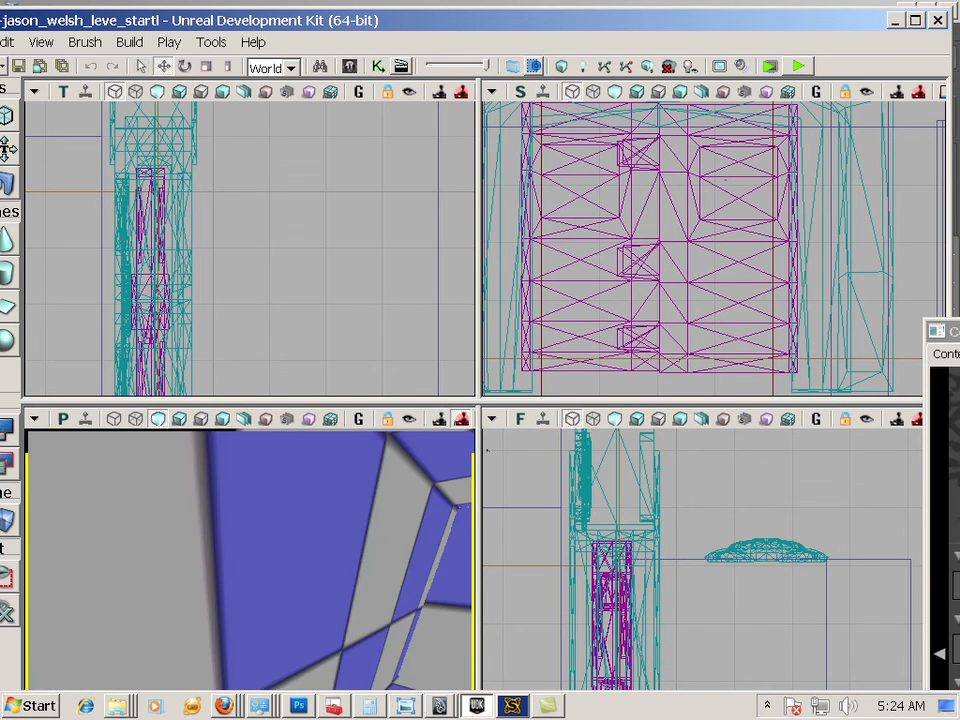
drag(225, 590, 289, 591)
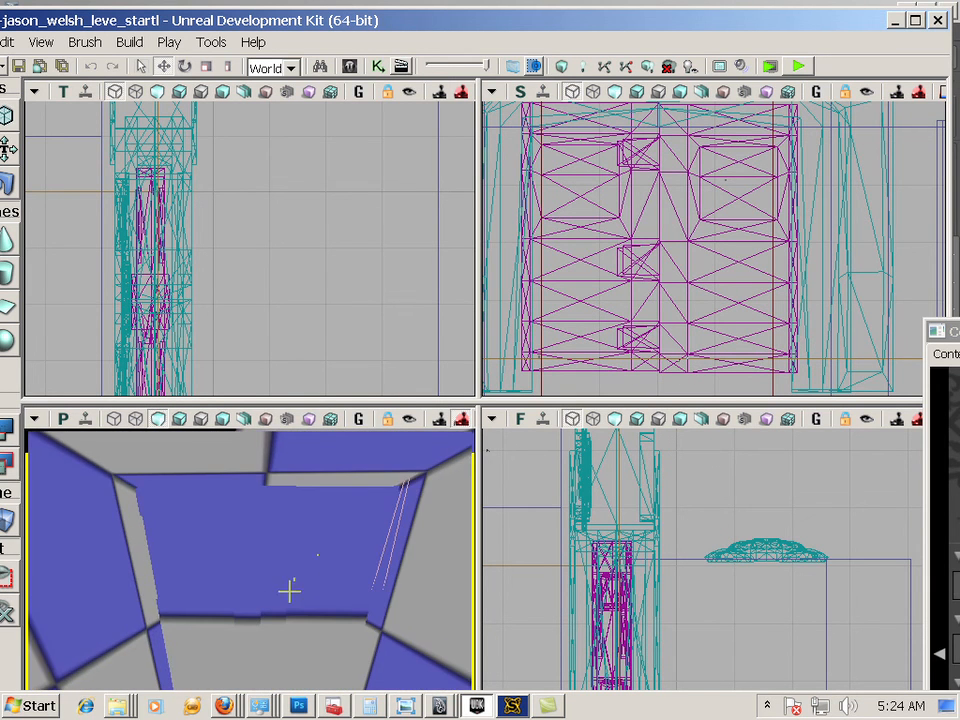
click(289, 591)
click(223, 619)
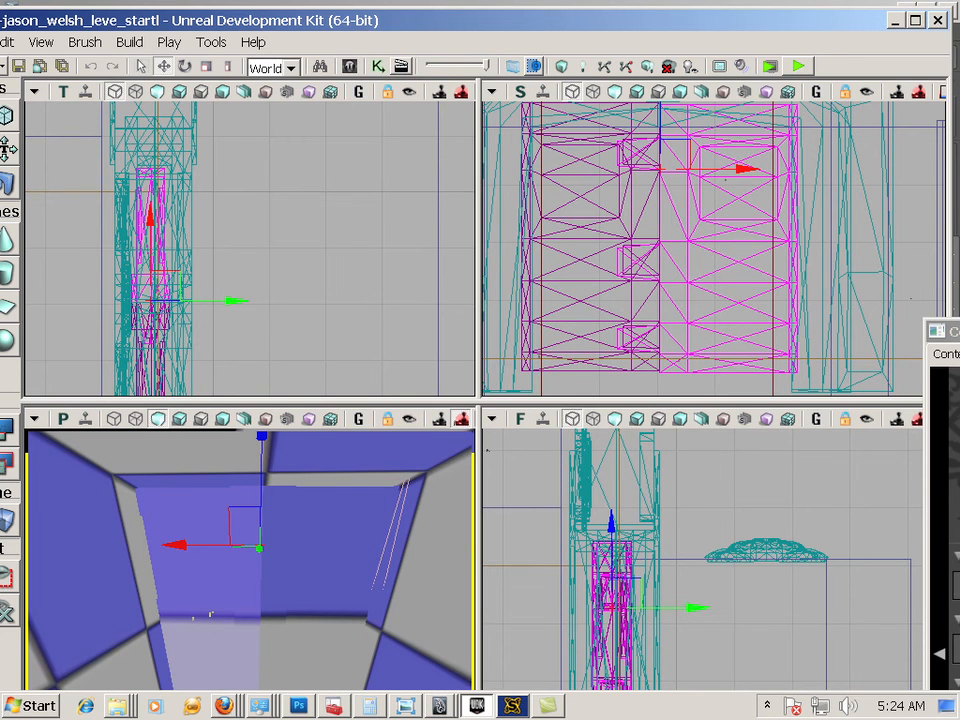
key(ctrl+shift+f)
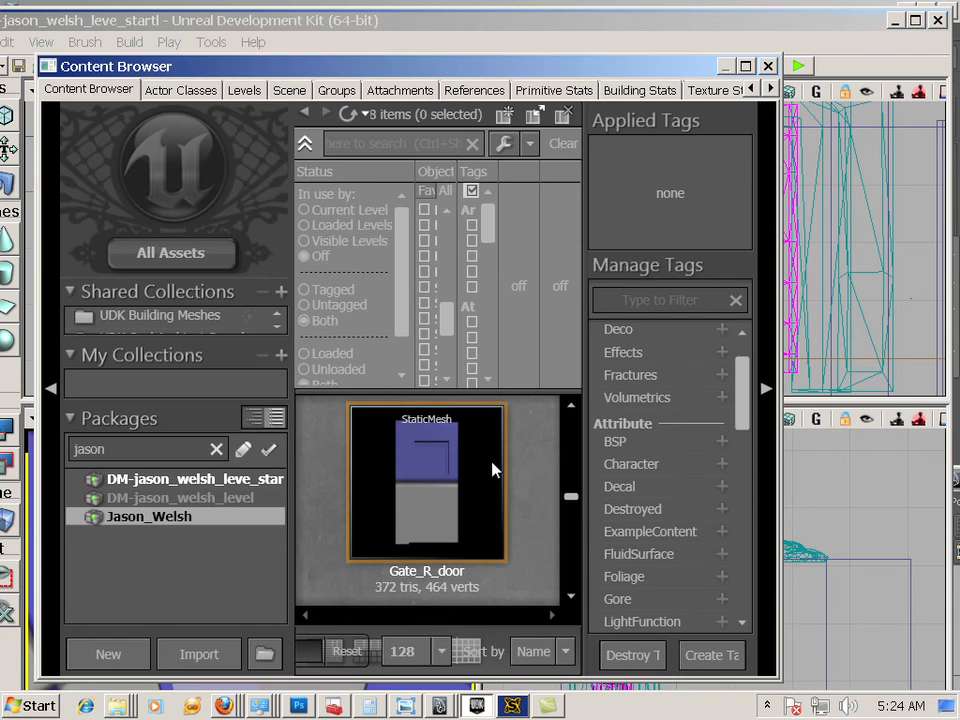
Open the gate_Frame mesh in the Static Mesh Editor and show its collision.
scroll(492, 468, up, 3)
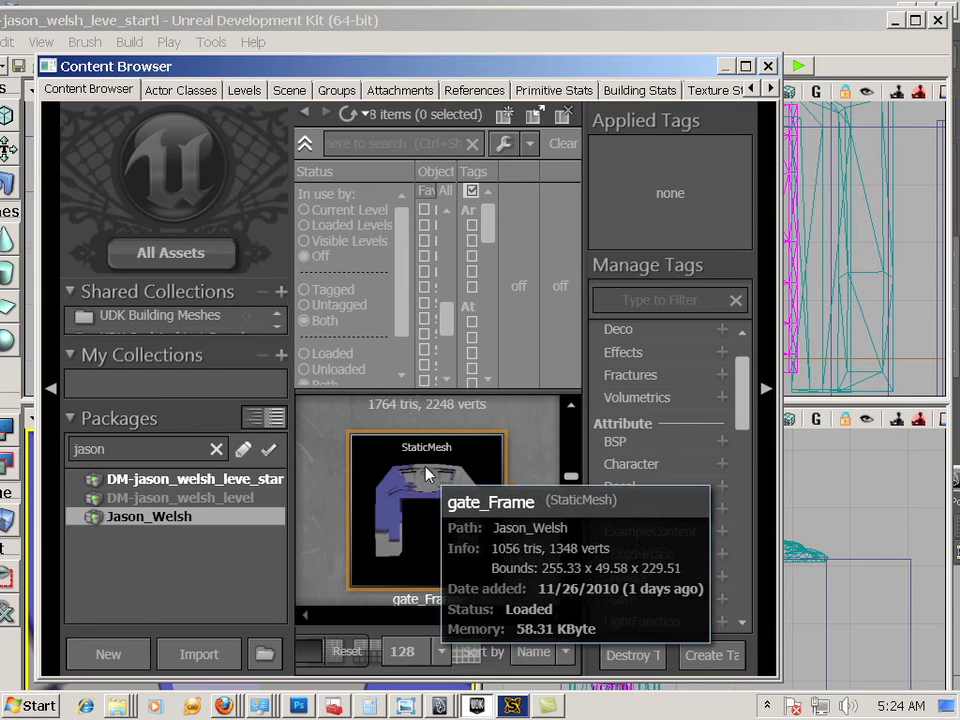
click(441, 477)
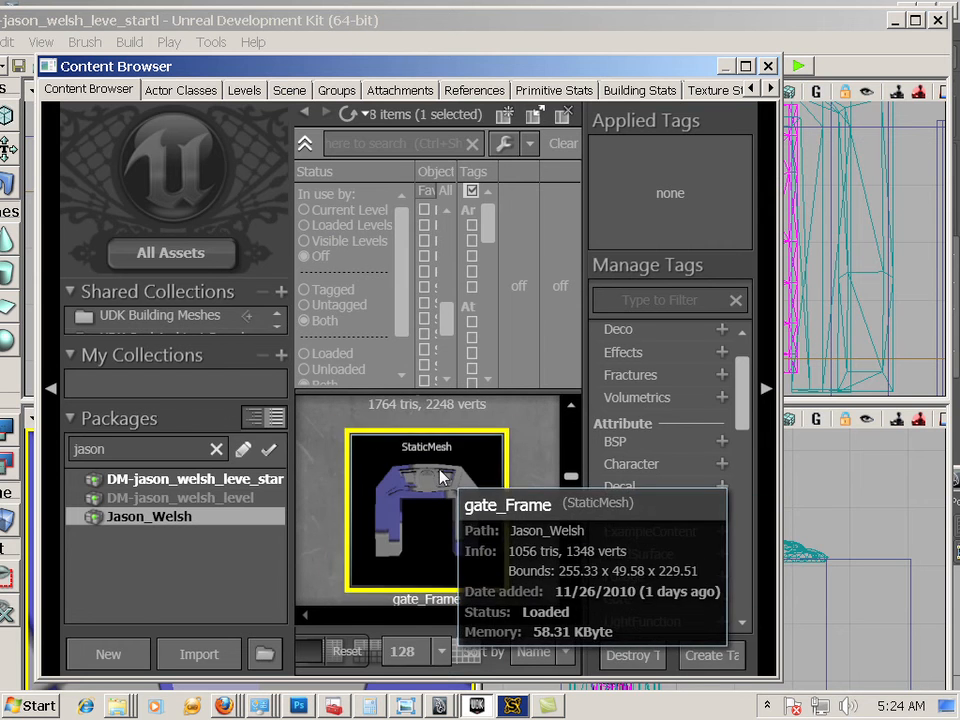
double_click(441, 477)
click(374, 312)
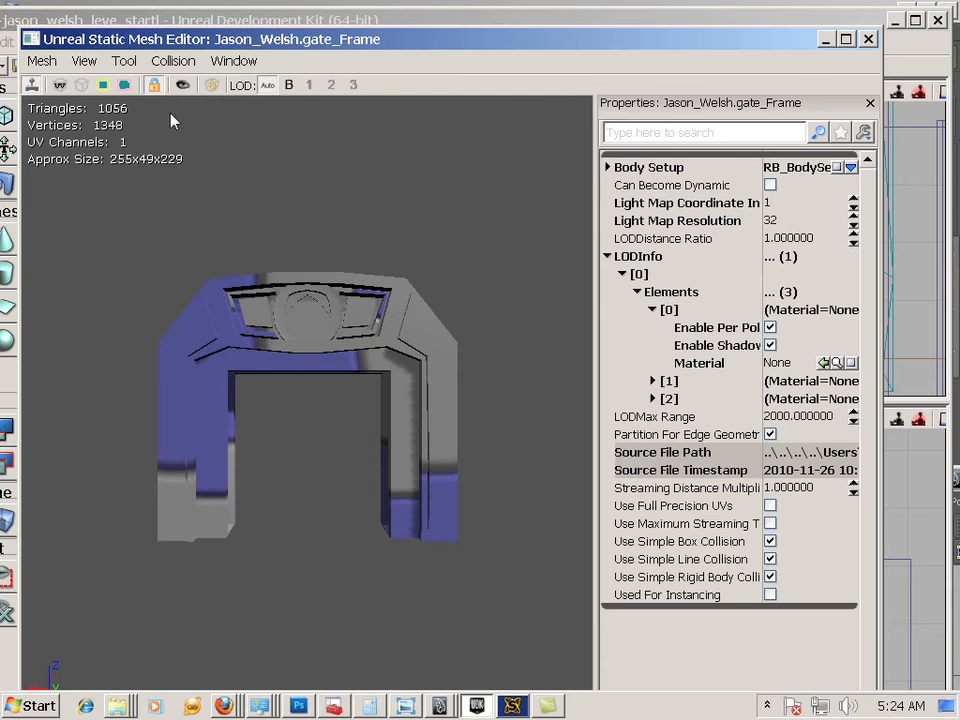
click(124, 86)
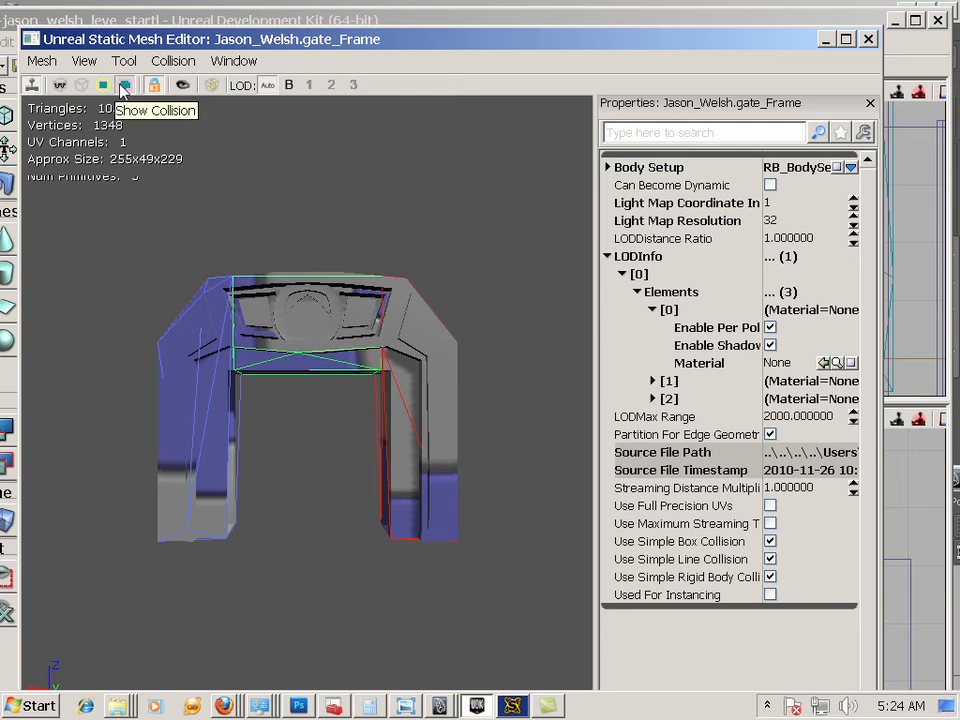
Start Auto Convex Collision for the gate frame and apply it with Depth 4 and Max Hull Verts 12.
click(176, 62)
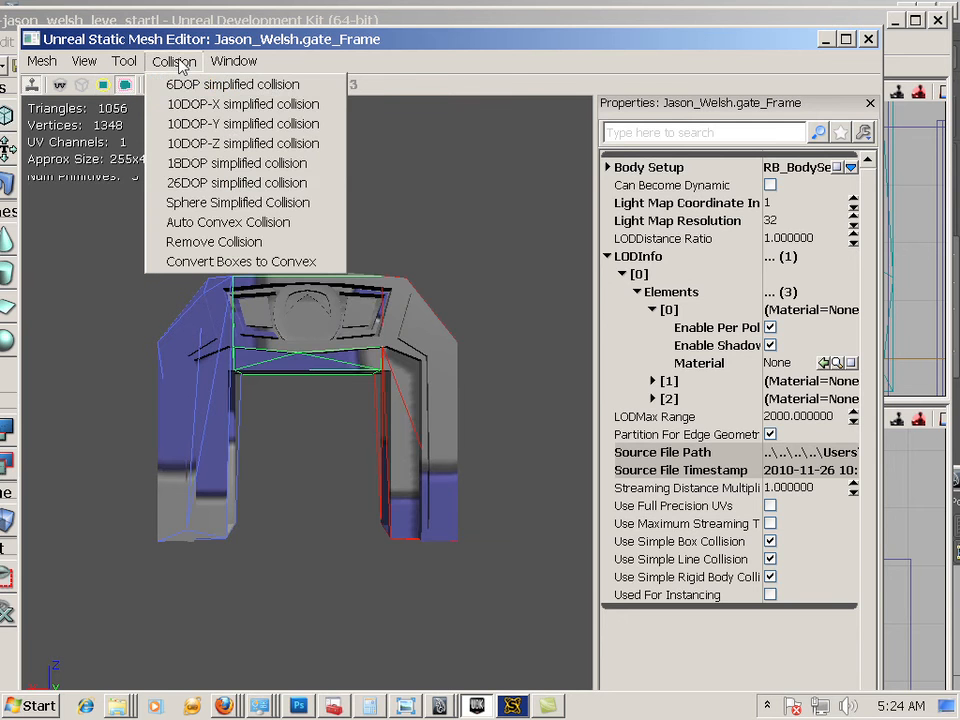
click(290, 234)
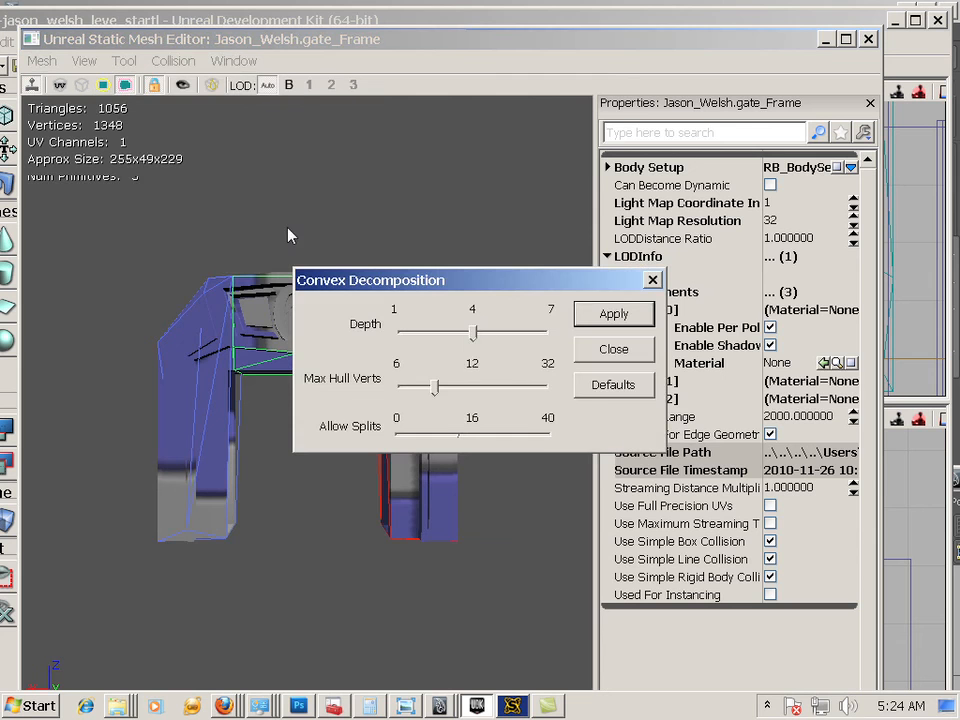
drag(390, 281, 597, 300)
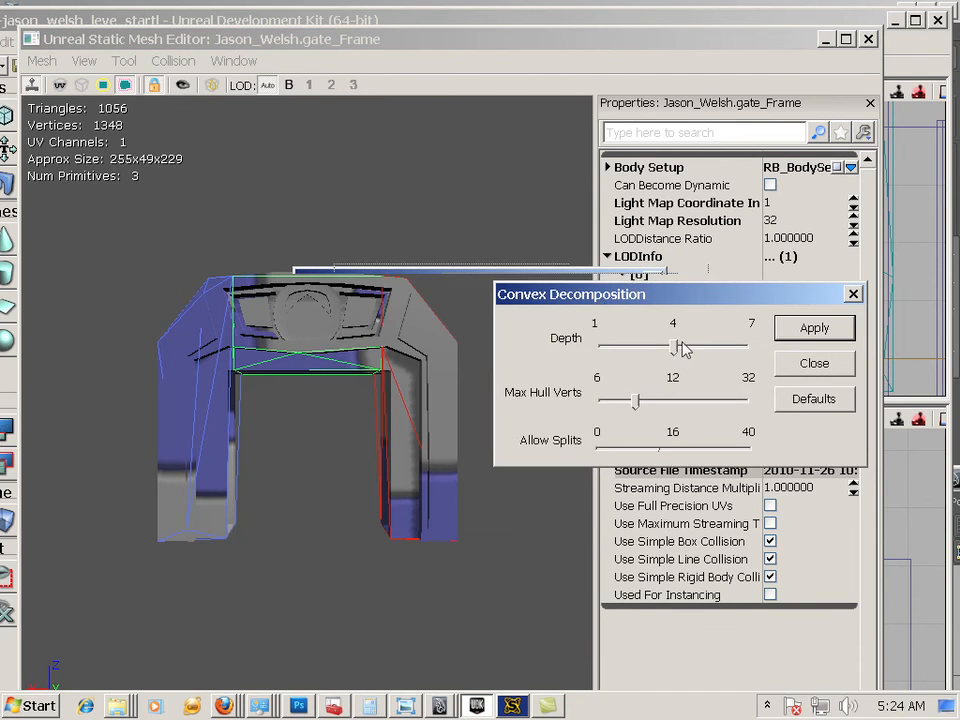
click(783, 331)
Try the gate frame's convex decomposition with Depth 3 and with Depth 2.
drag(671, 350, 651, 350)
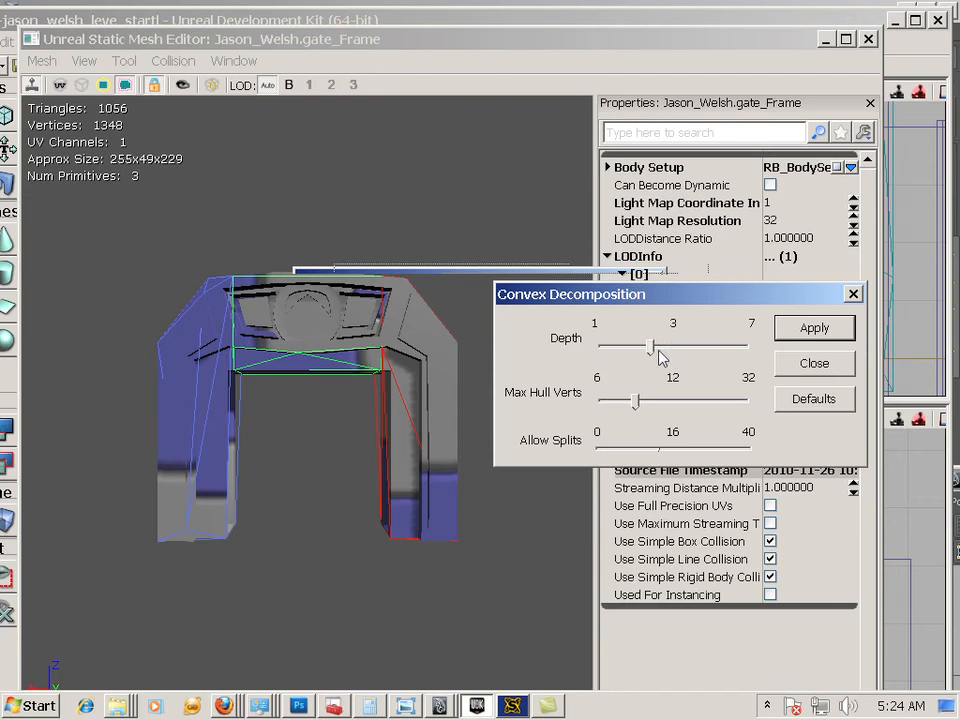
click(812, 328)
drag(651, 347, 626, 347)
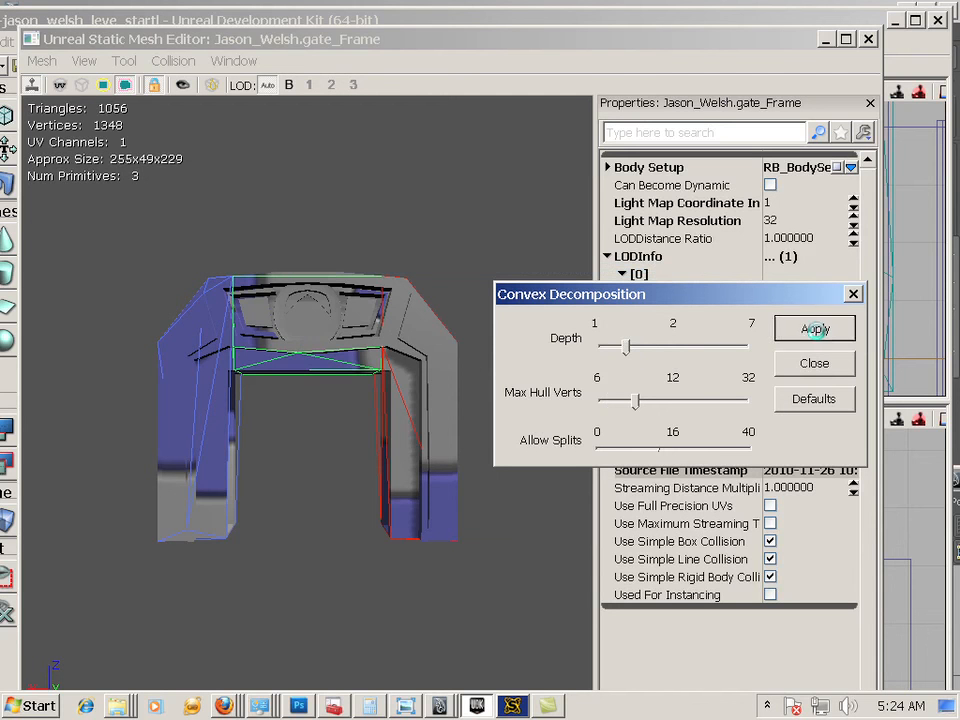
click(814, 329)
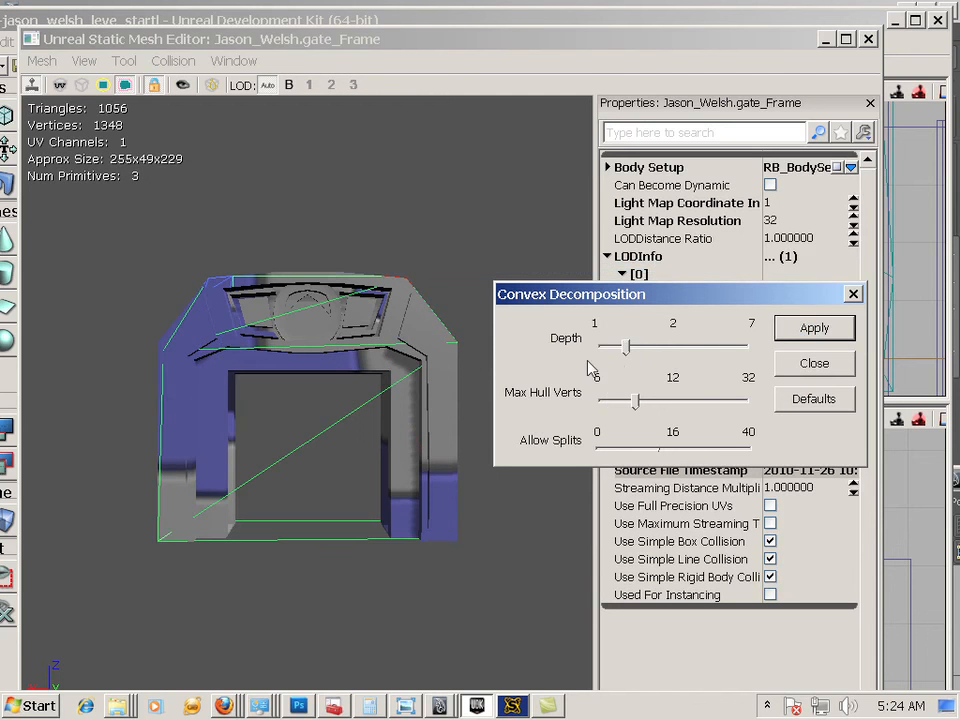
Apply the gate frame's convex decomposition with Depth 3 and close the dialog and the mesh editor.
drag(626, 347, 650, 347)
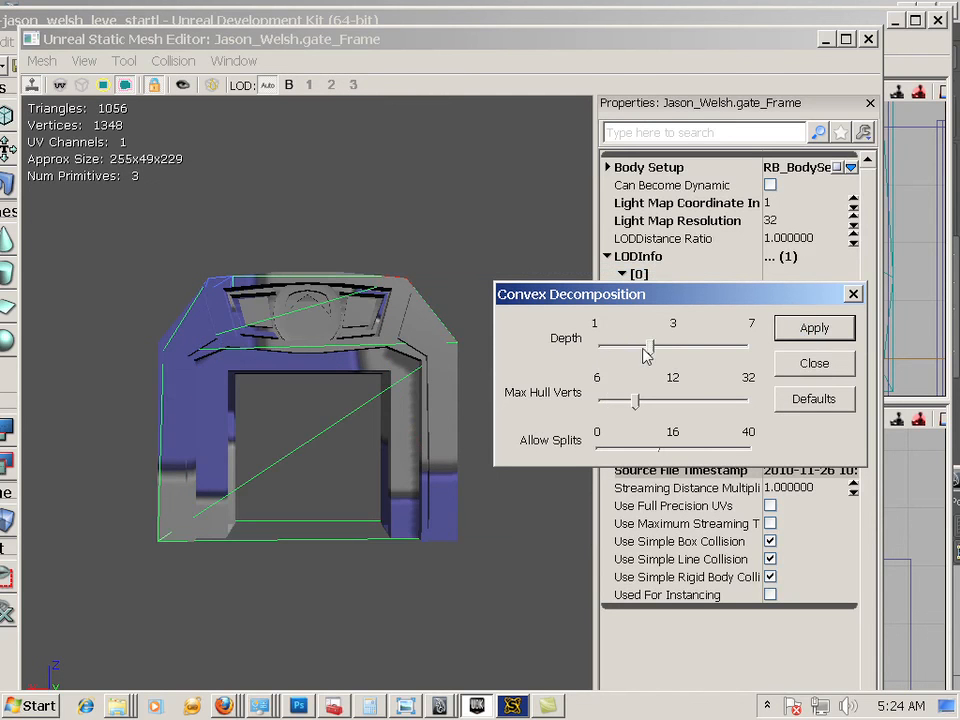
click(823, 333)
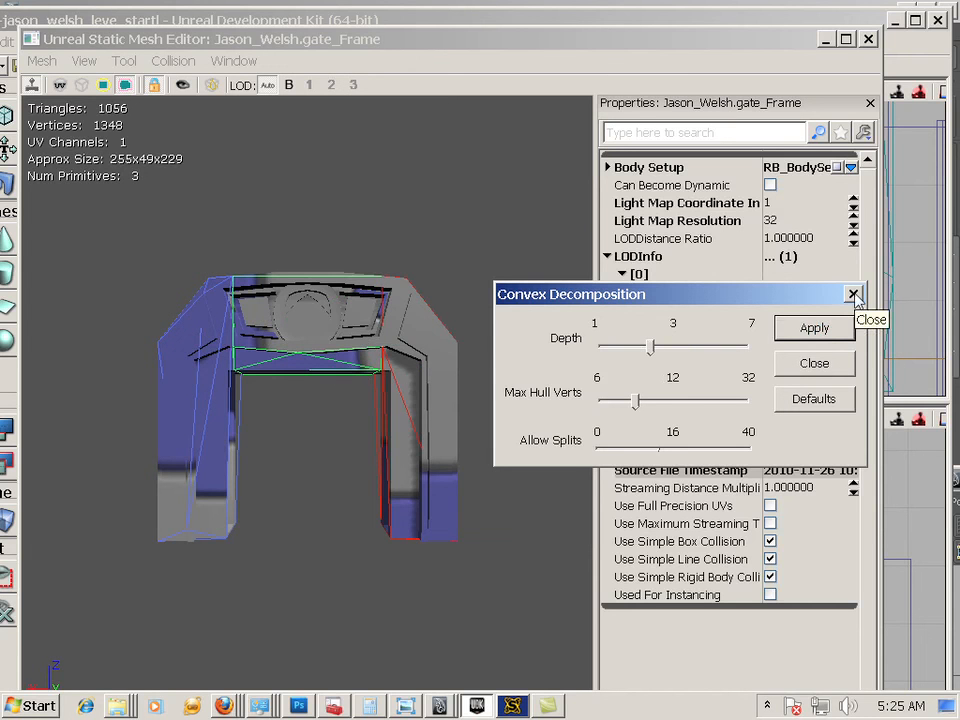
click(836, 368)
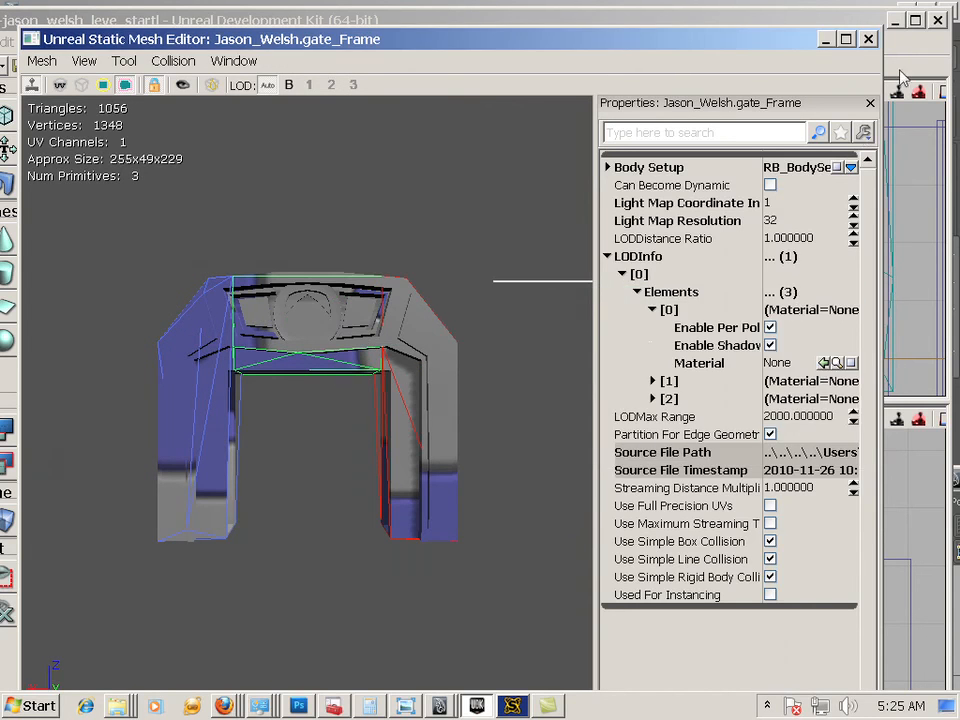
click(870, 40)
Inspect the Gate_L_door mesh's collision shape and the available collision options, and close its mesh editor.
click(514, 474)
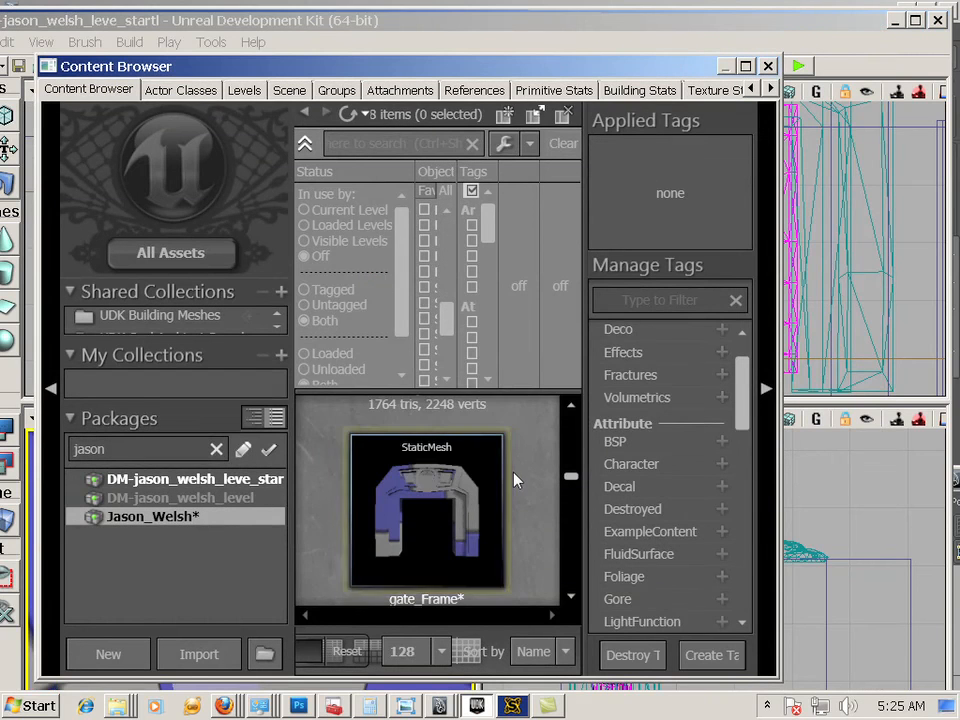
scroll(516, 480, down, 1)
scroll(518, 480, down, 1)
double_click(456, 461)
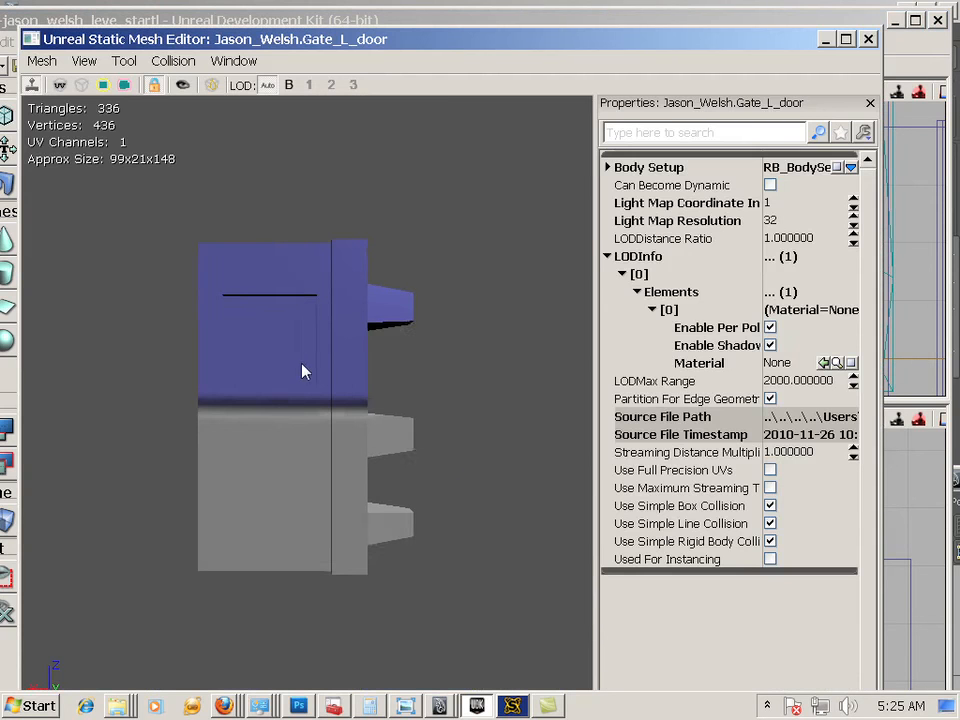
click(135, 87)
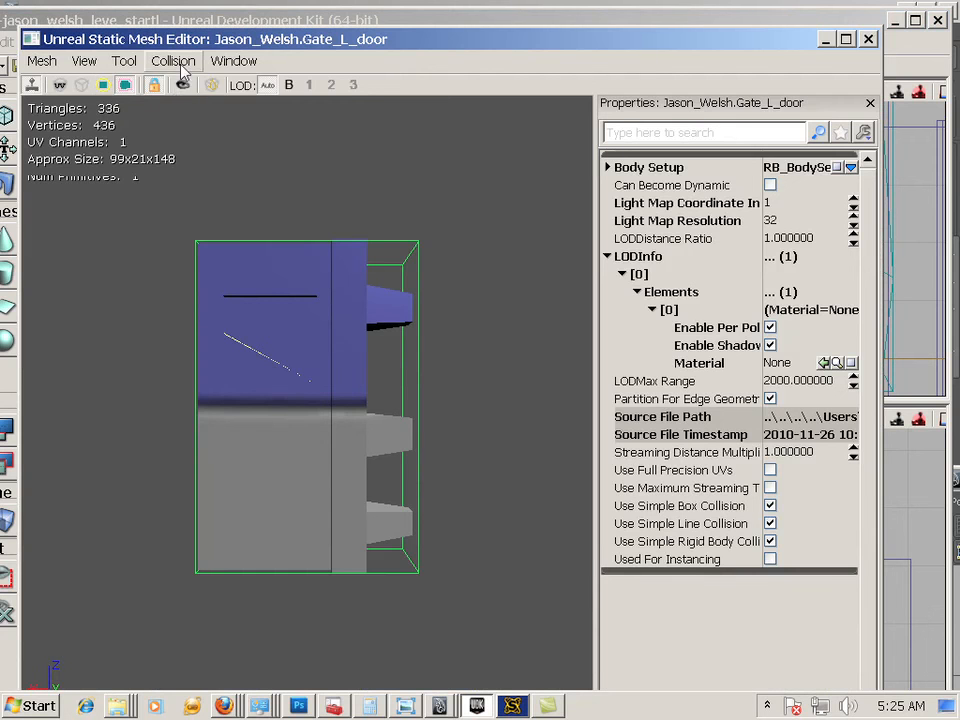
click(176, 62)
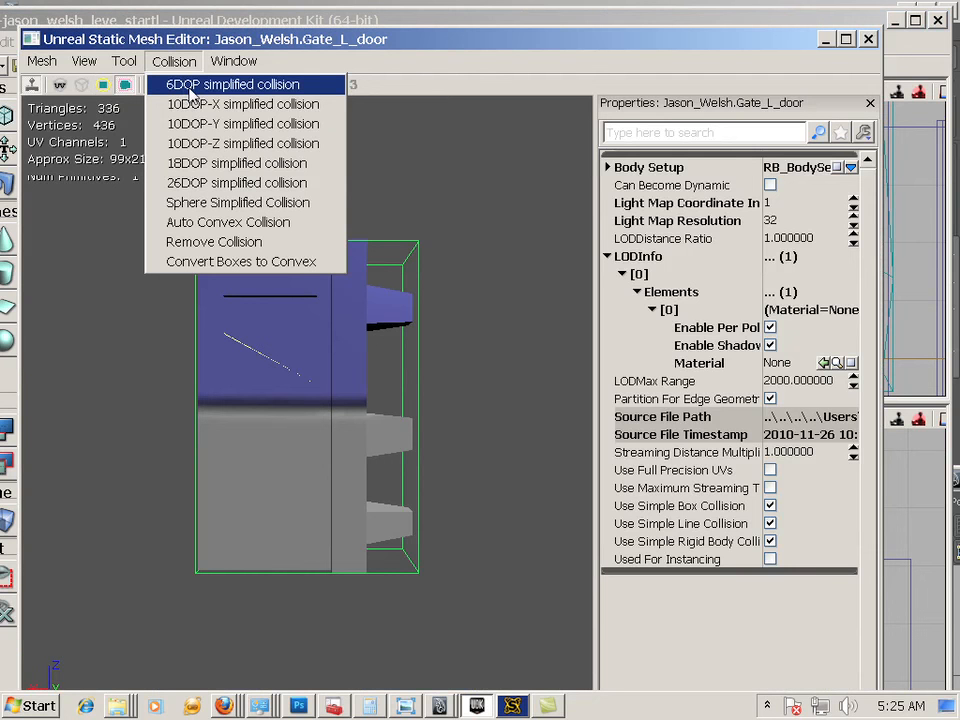
click(869, 40)
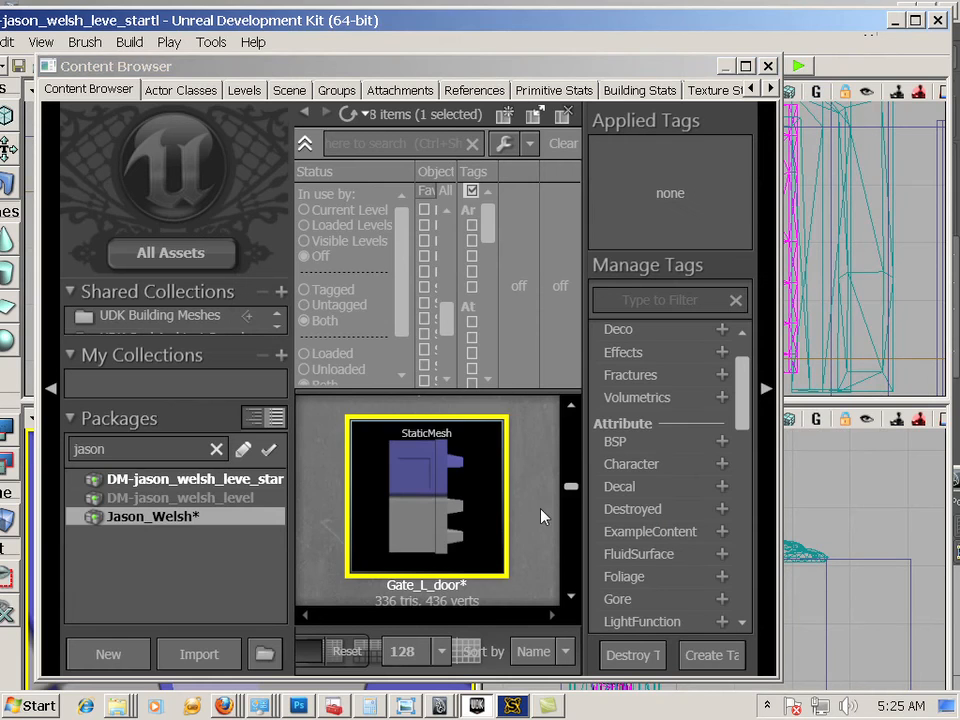
Inspect the Gate_R_door mesh's collision shape and the available collision options, and close its mesh editor.
scroll(521, 508, down, 2)
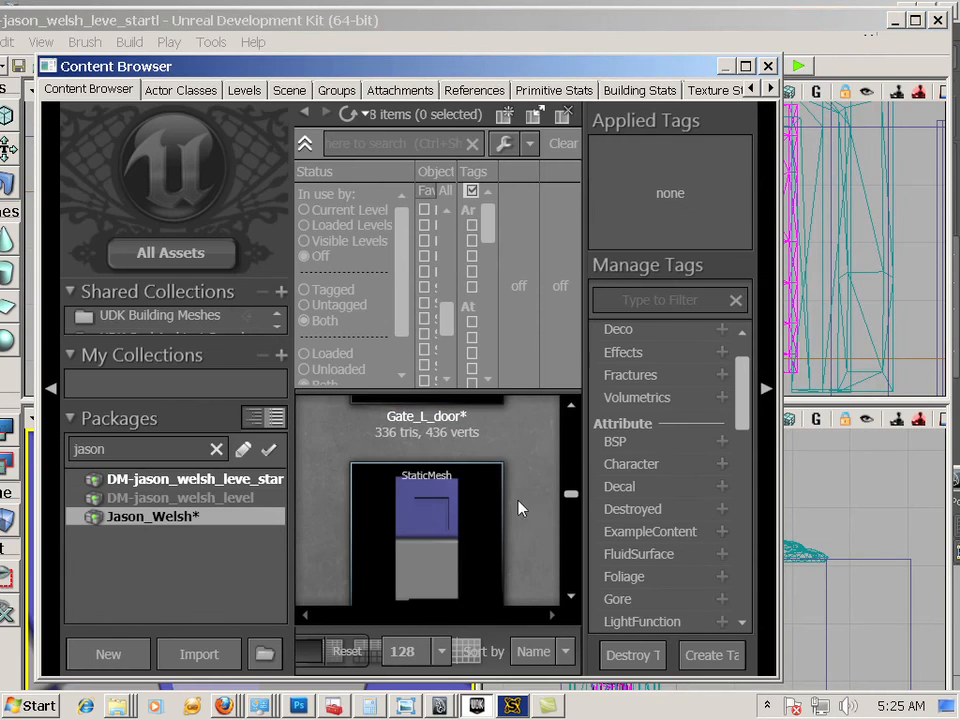
double_click(425, 477)
click(174, 62)
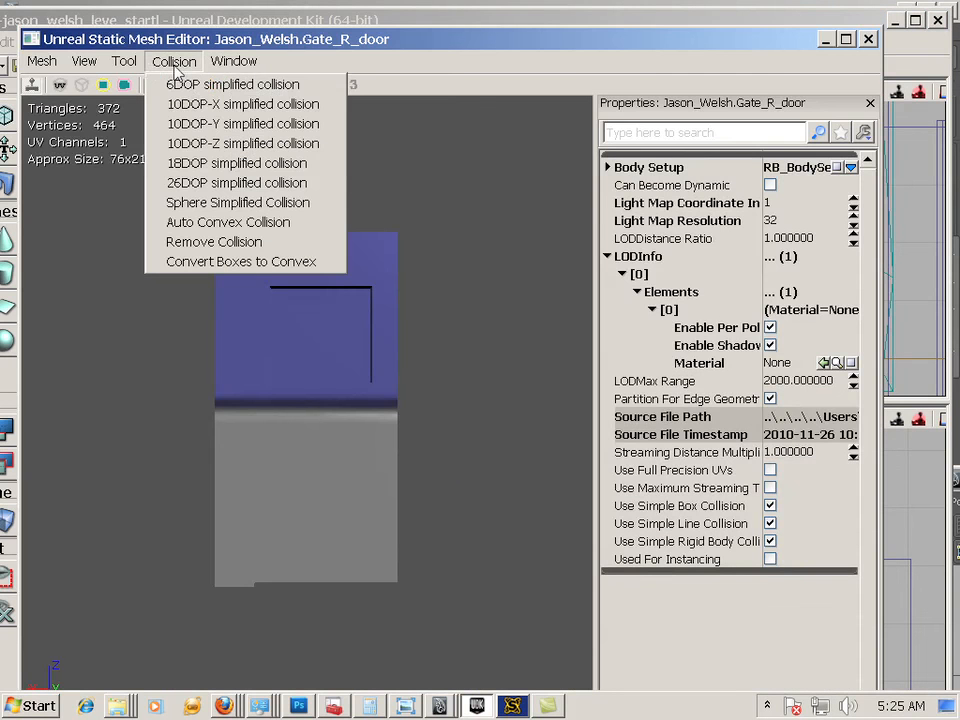
click(383, 57)
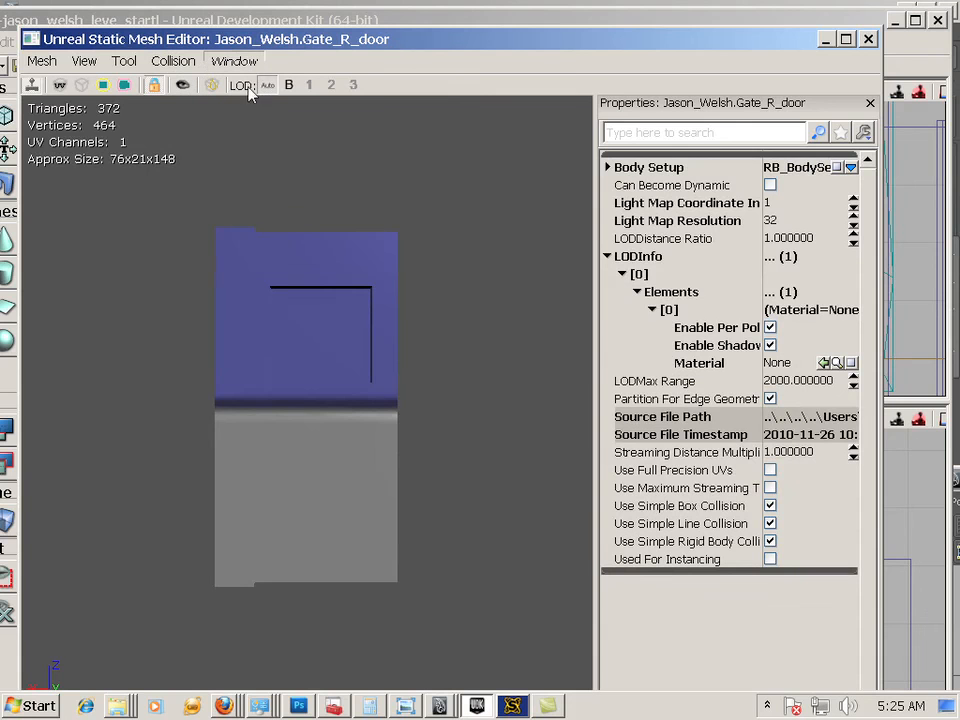
click(124, 85)
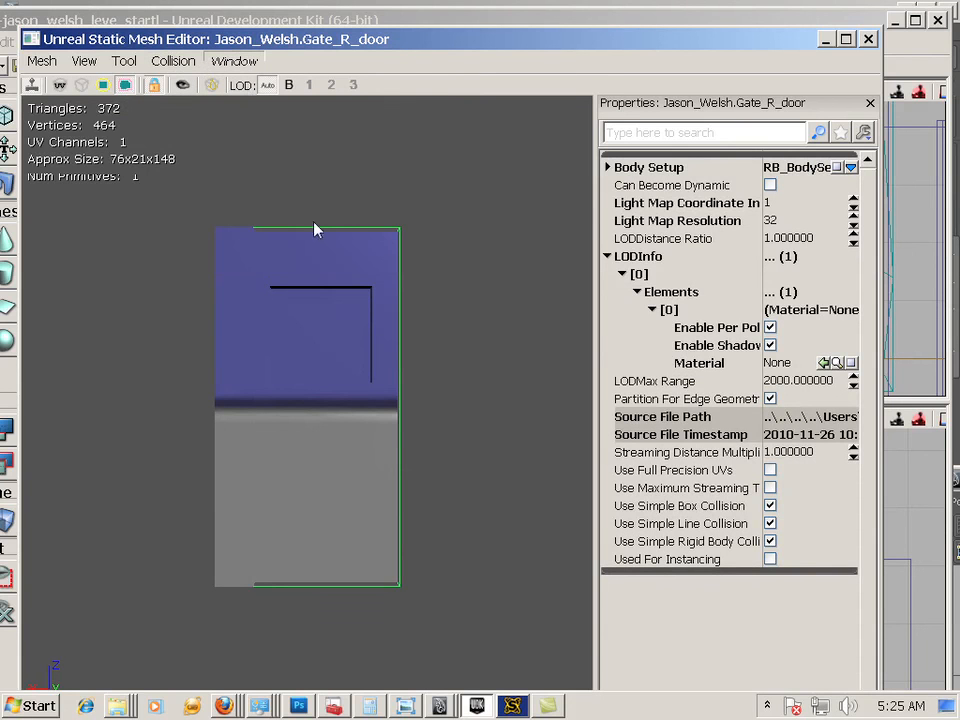
click(174, 62)
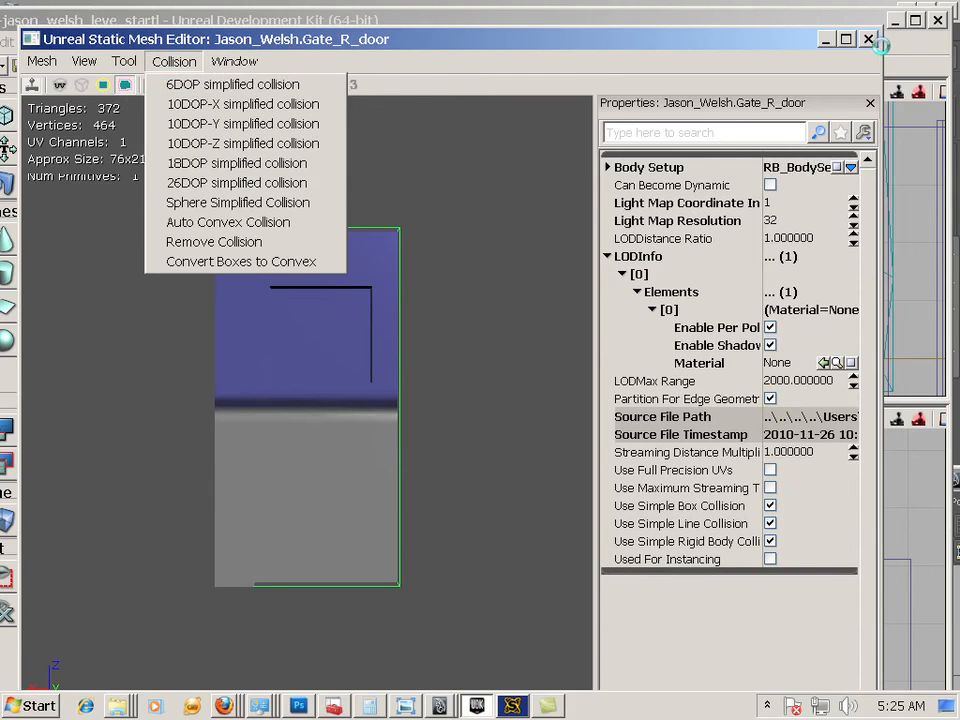
click(869, 40)
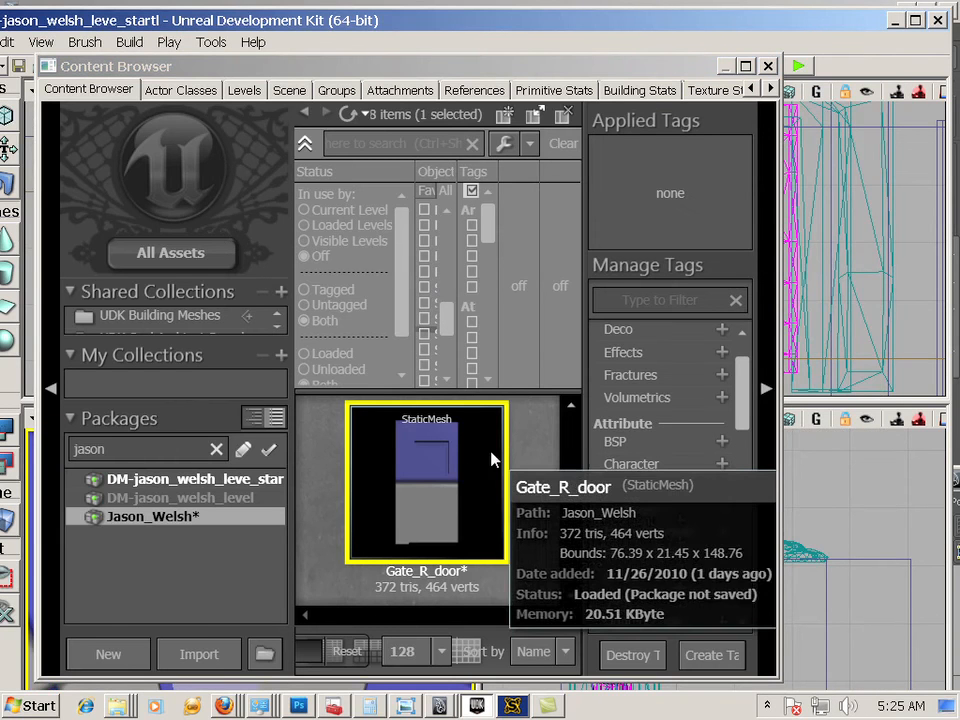
Move the Content Browser aside, open the InterpActor_2 gate door's properties and place that window clear of the perspective view.
drag(319, 69, 959, 110)
drag(334, 608, 334, 645)
right_drag(334, 645, 352, 685)
drag(250, 560, 250, 480)
right_drag(250, 480, 330, 445)
right_drag(250, 560, 288, 490)
drag(250, 560, 252, 598)
double_click(304, 635)
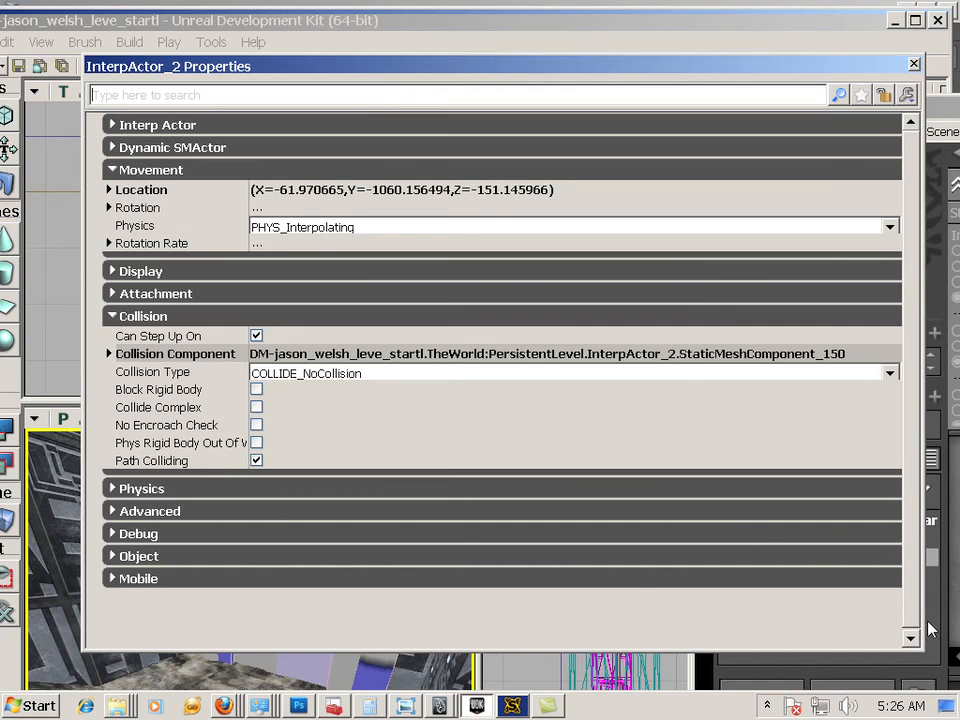
drag(922, 621, 565, 594)
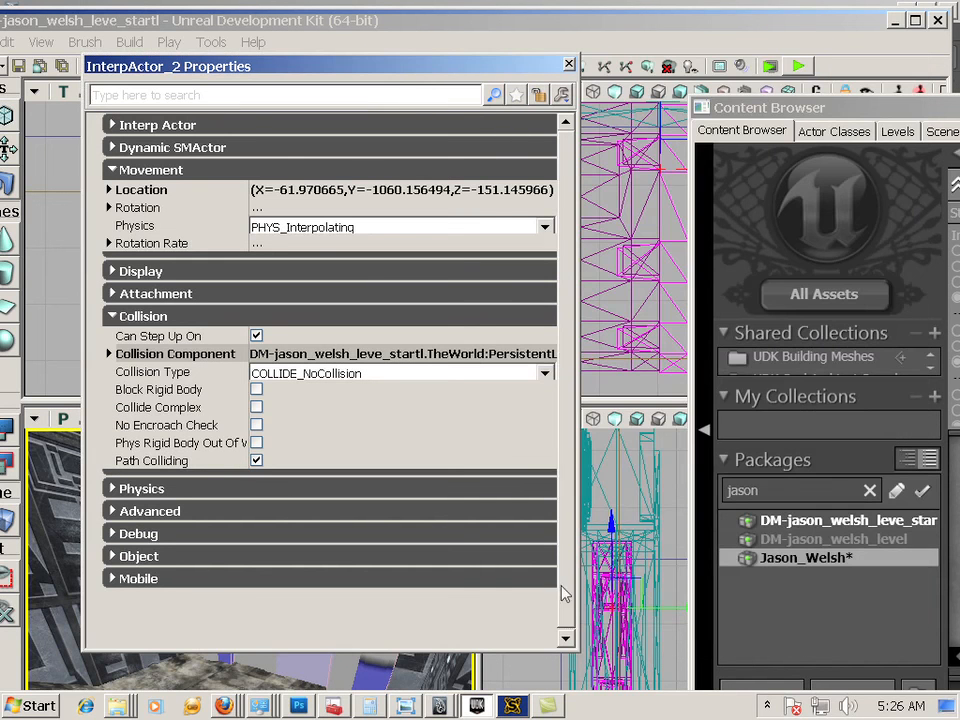
drag(214, 66, 562, 82)
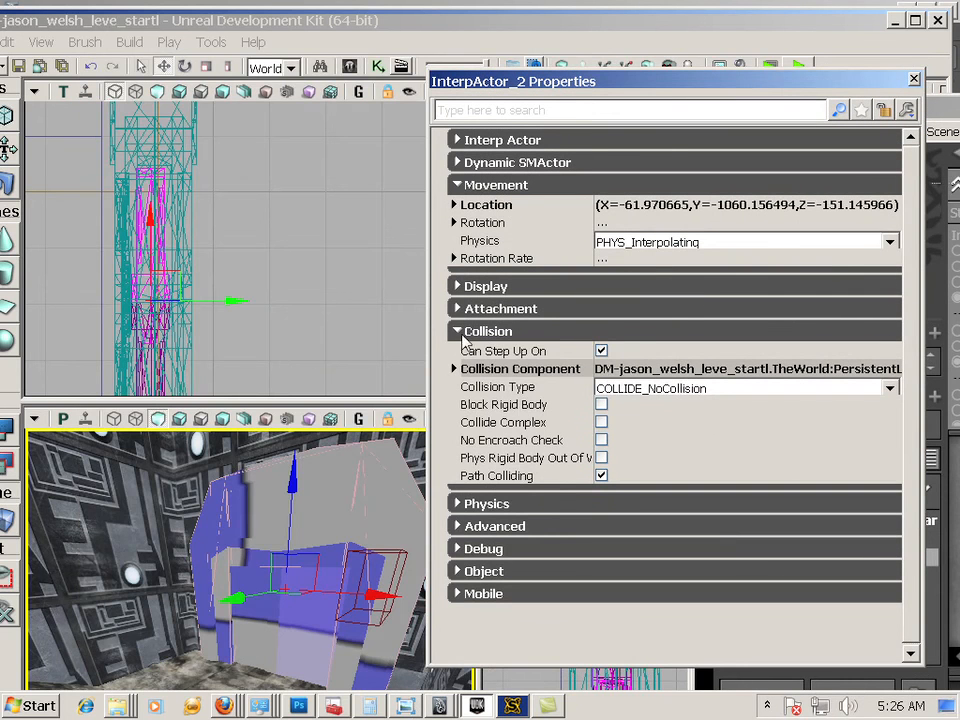
Check the InterpActor_2 gate door's Movement settings and set its Collision Type to COLLIDE_BlockAll.
click(456, 331)
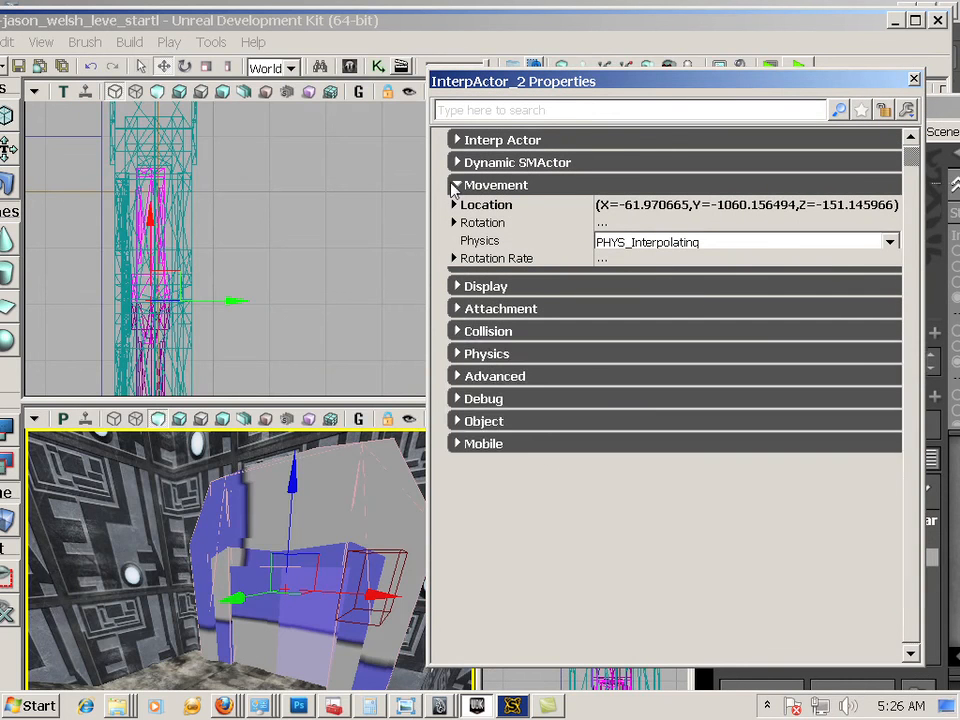
click(457, 185)
click(457, 185)
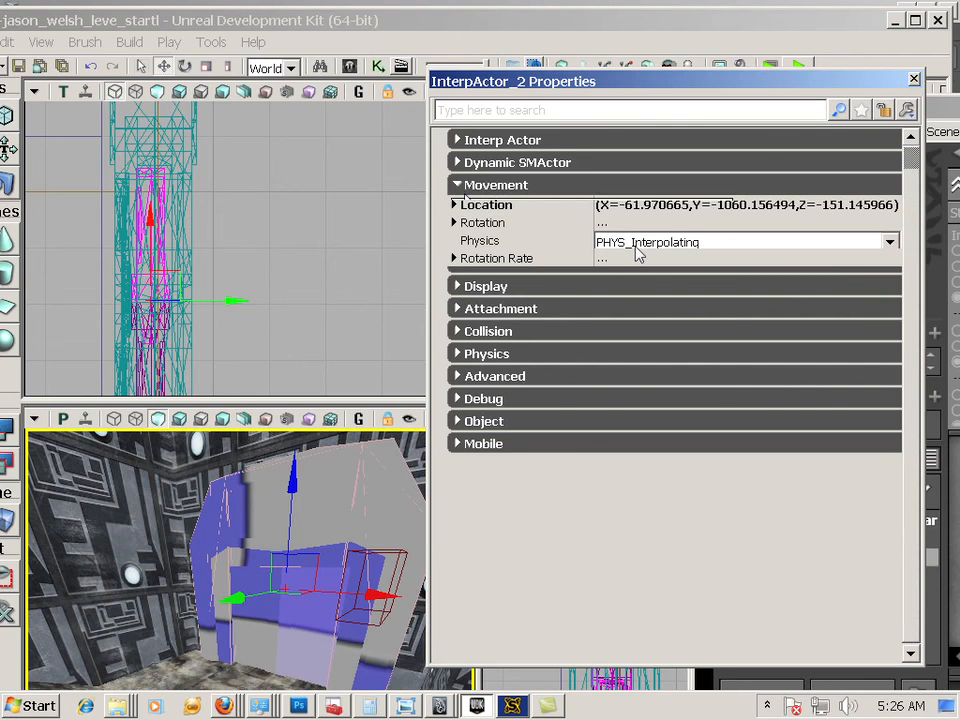
click(456, 331)
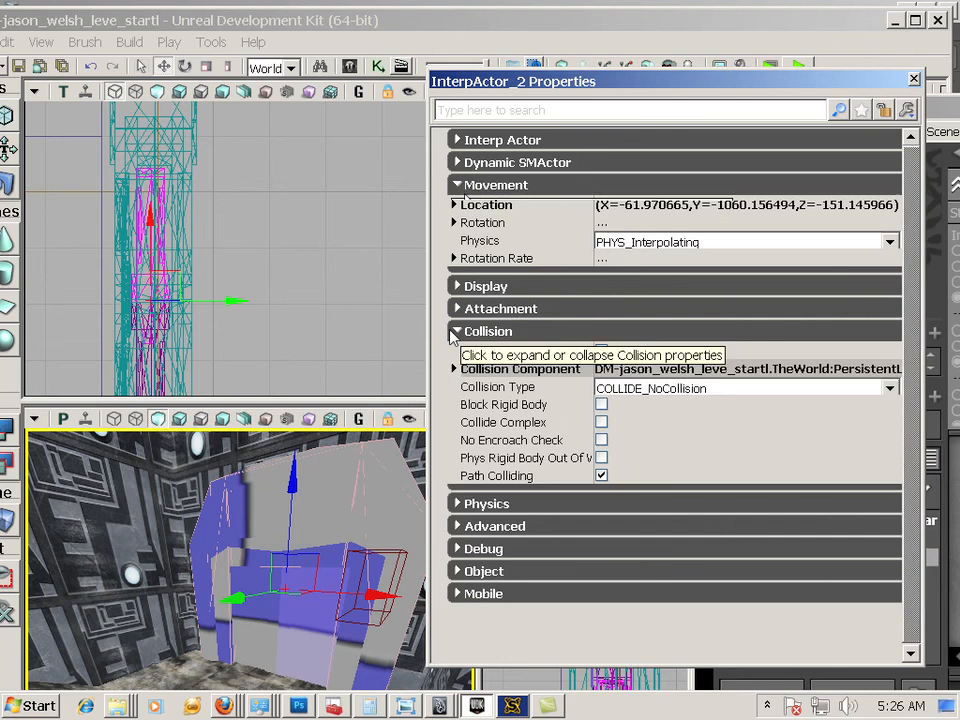
click(680, 394)
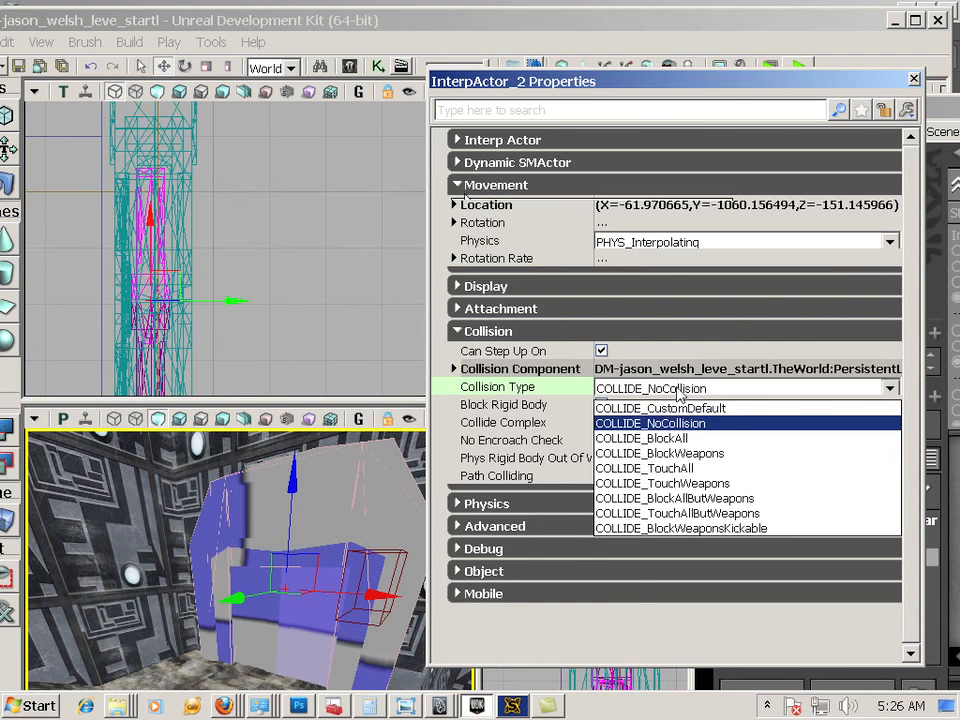
click(697, 441)
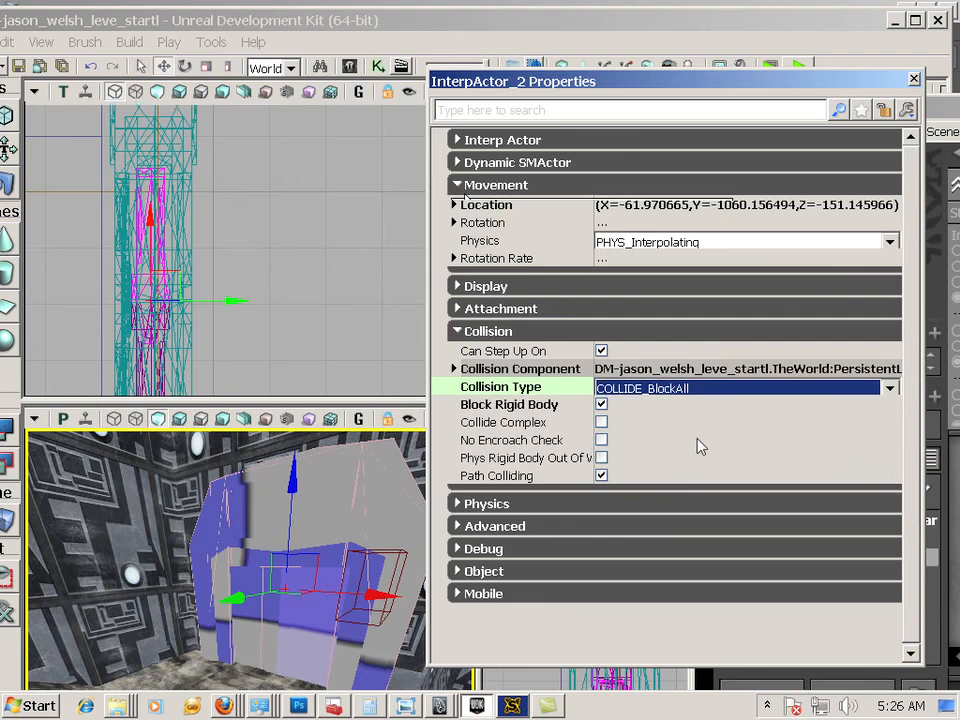
Select the other gate door, InterpActor_3, and set its Collision Type to COLLIDE_BlockAll.
click(188, 468)
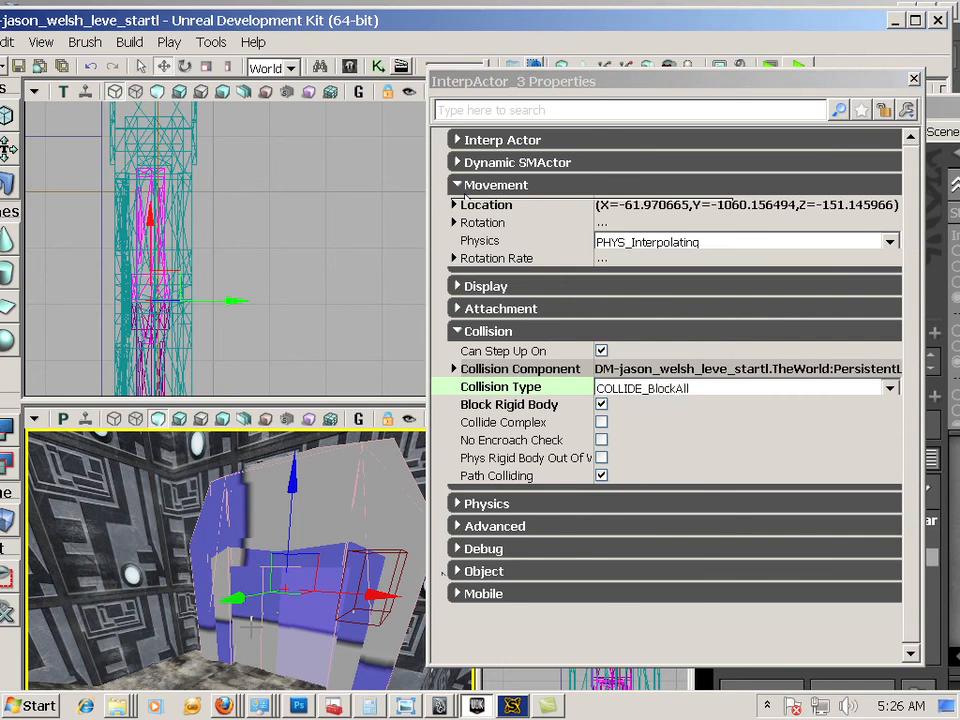
click(673, 392)
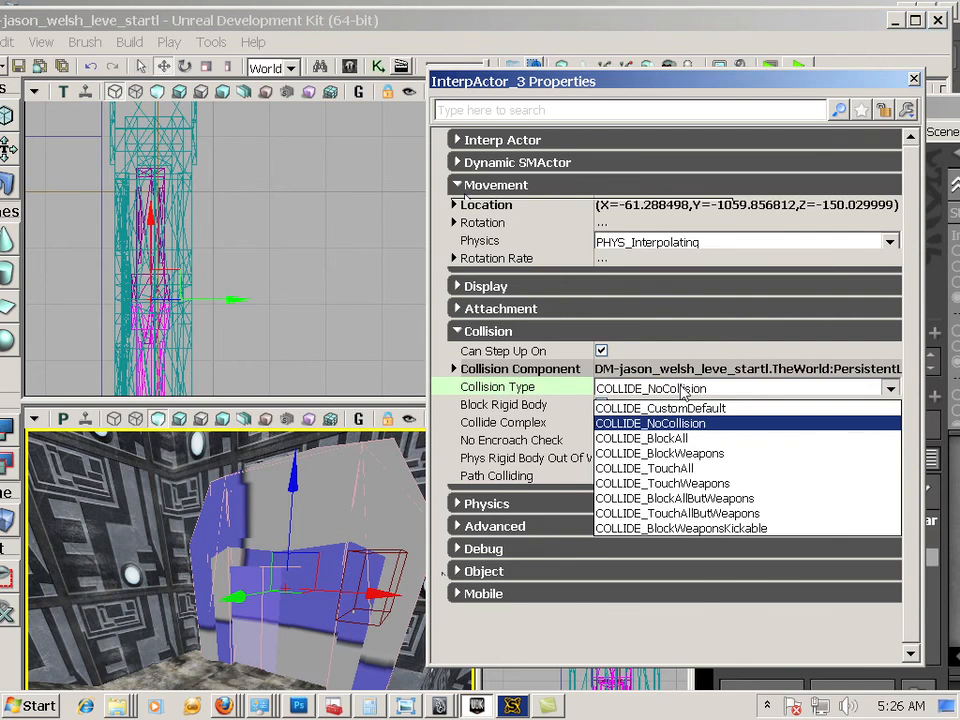
click(685, 438)
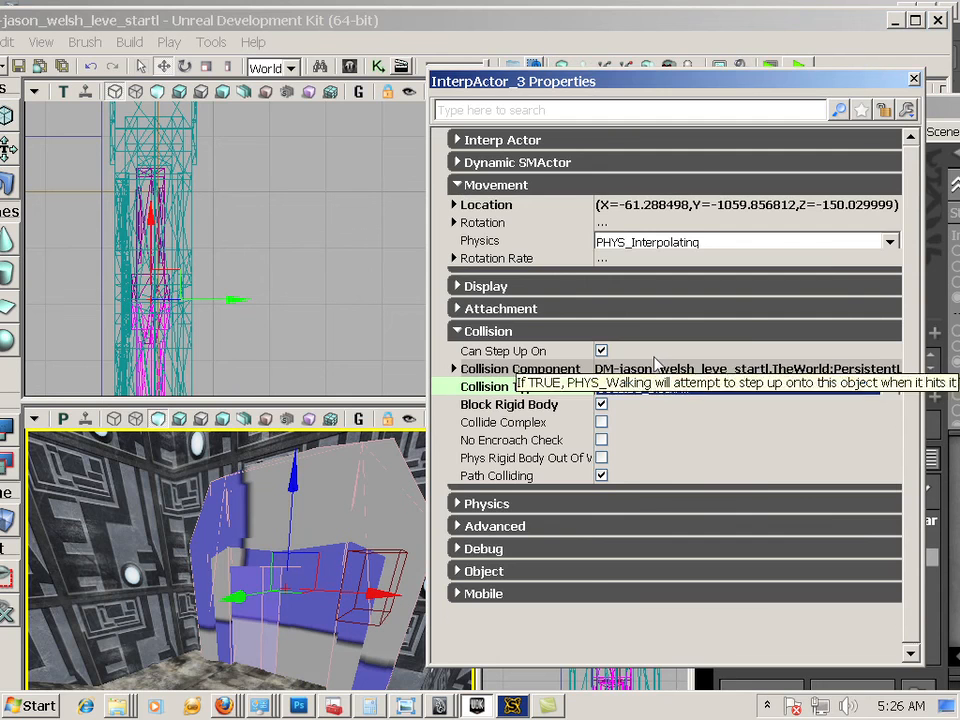
Close the InterpActor_3 properties, launch a Play In Editor test of the level and walk up to the gate doors.
click(913, 79)
click(172, 42)
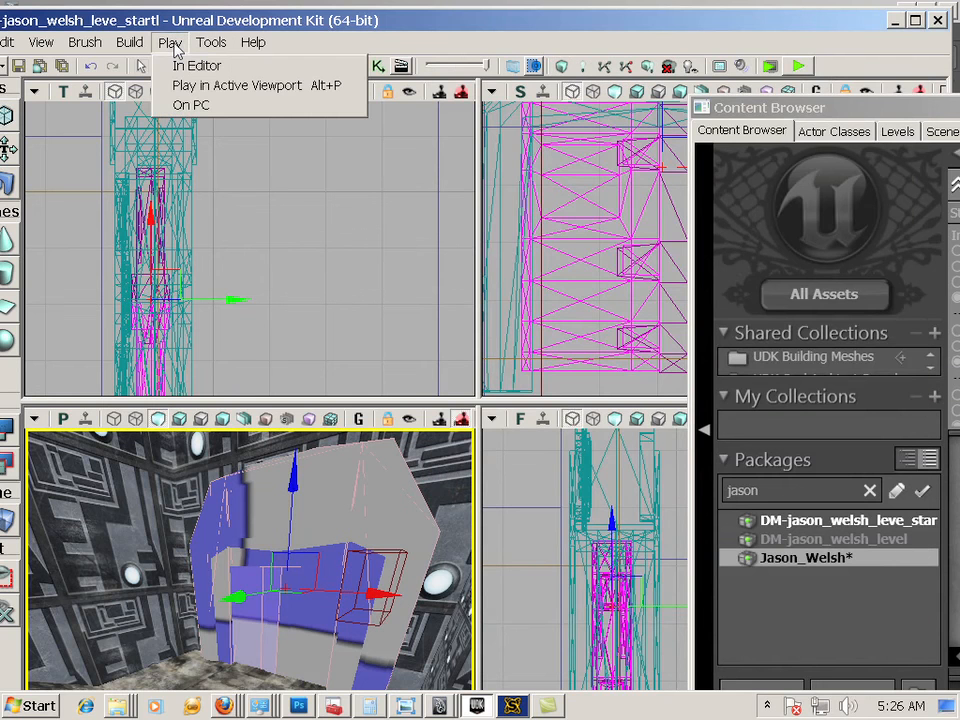
click(178, 64)
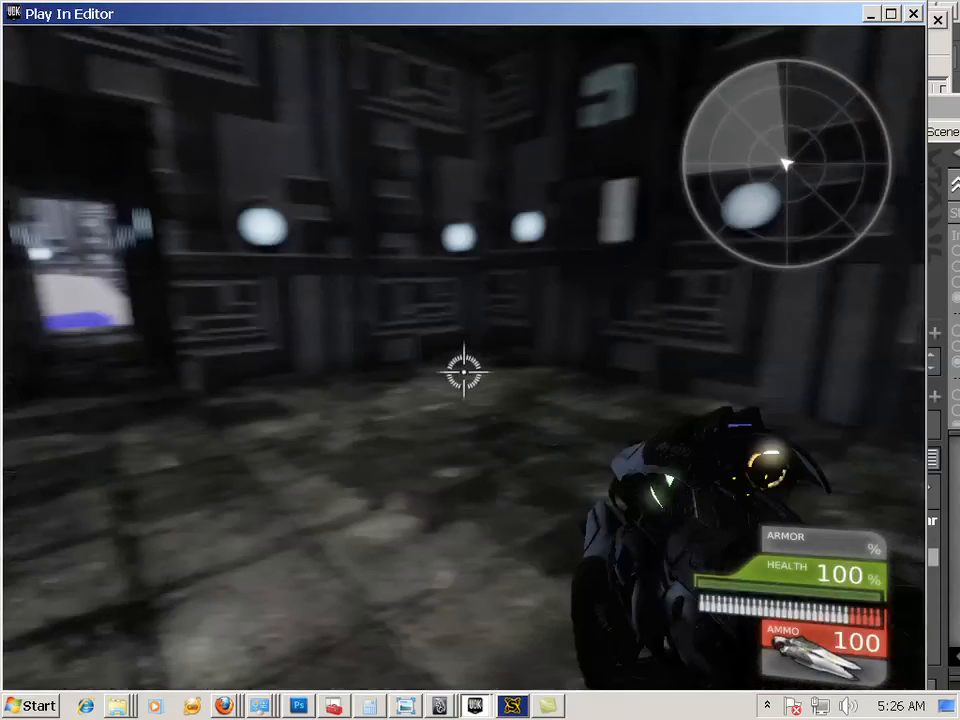
key(w)
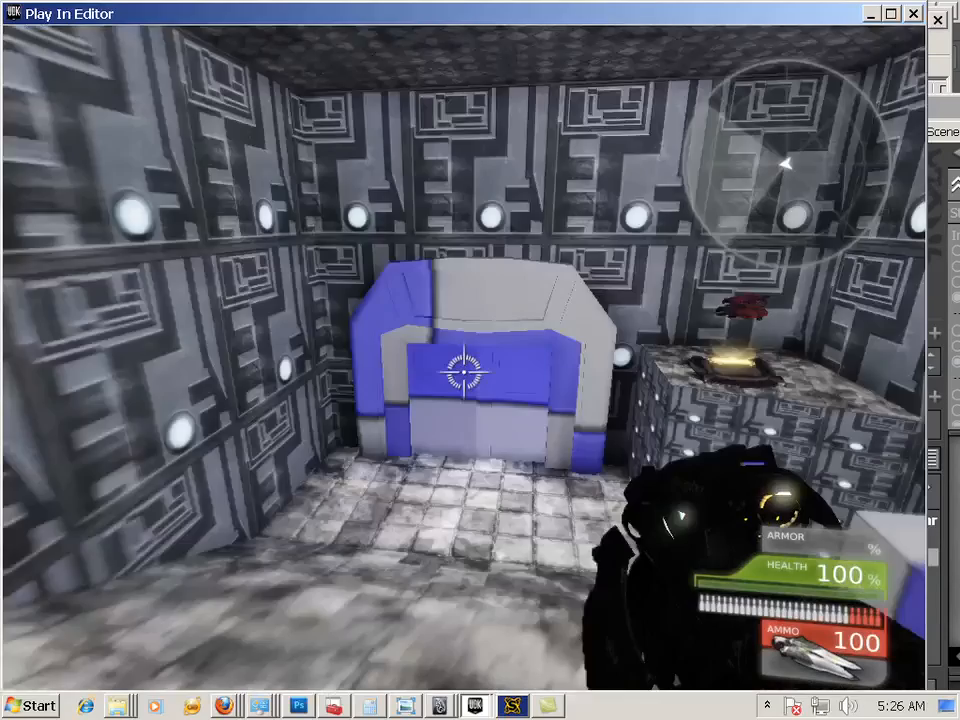
key(w)
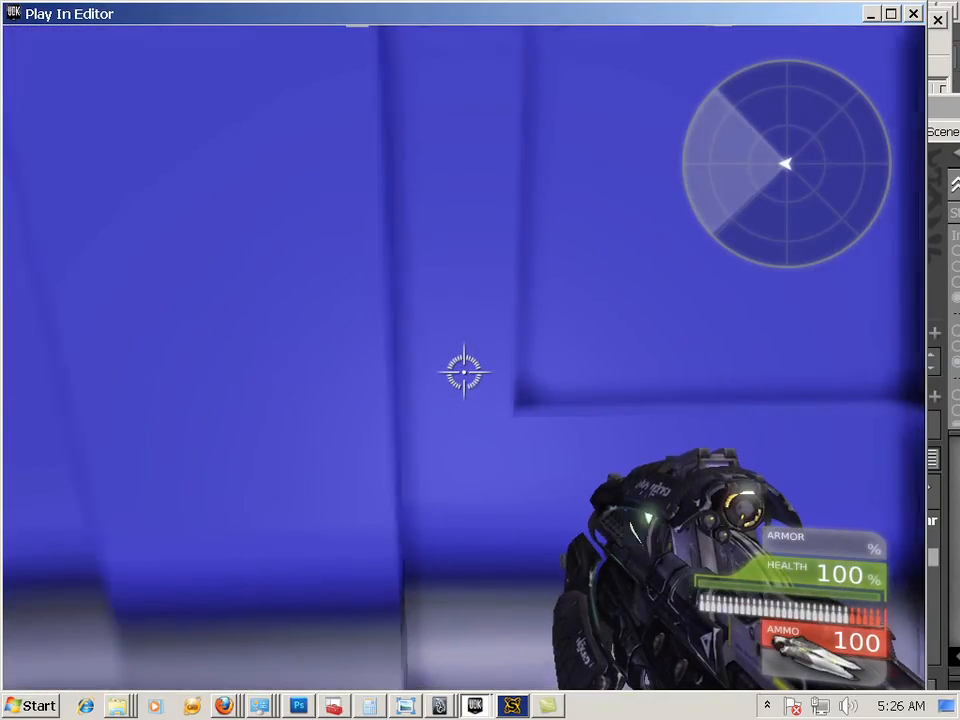
Test the collision by walking into both gate doors and the frame from several spots, and end the play session.
key(s)
key(w)
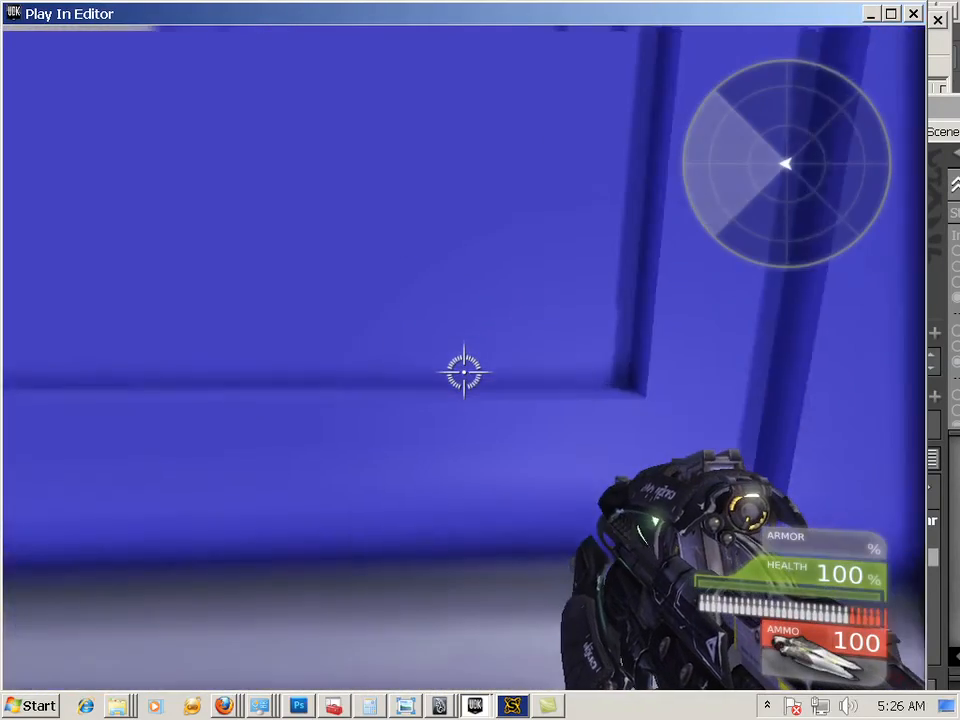
key(s)
key(w)
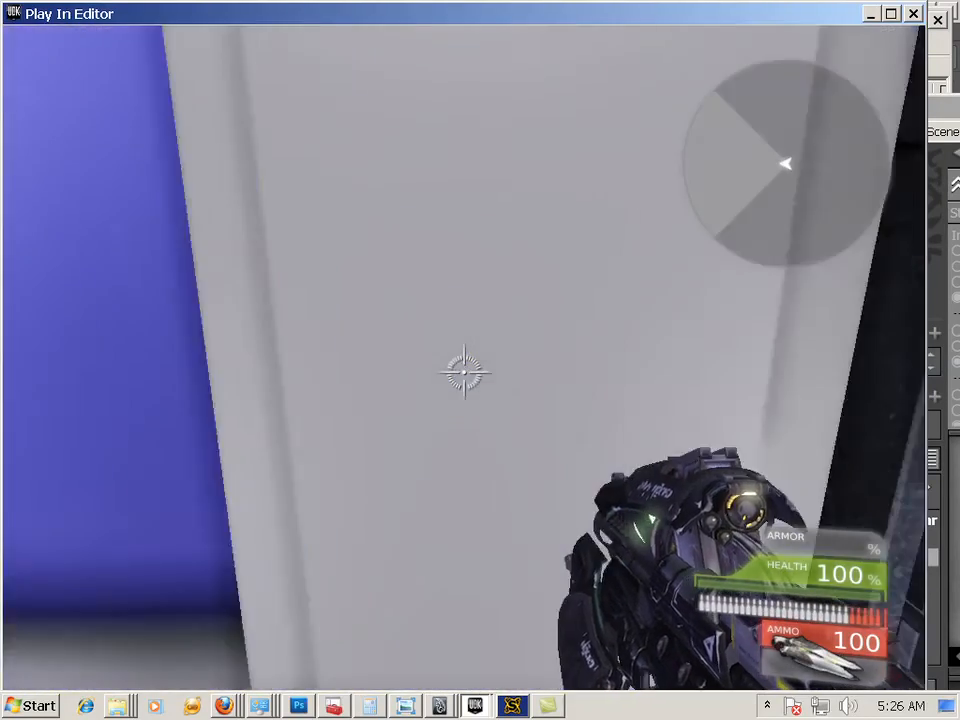
key(s)
key(w)
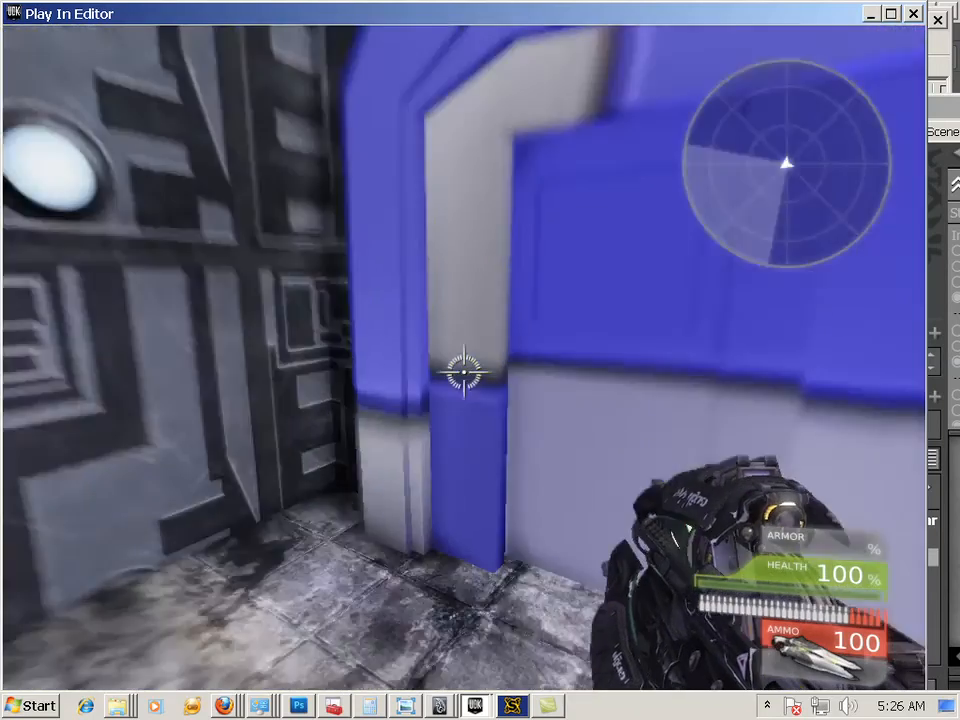
key(w)
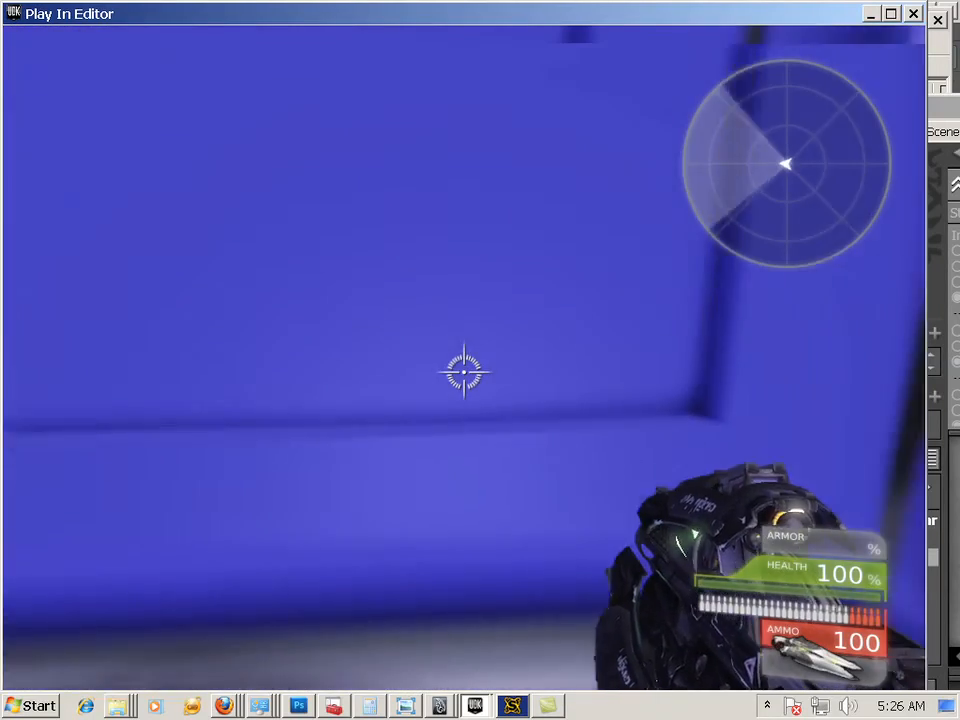
key(s)
key(Escape)
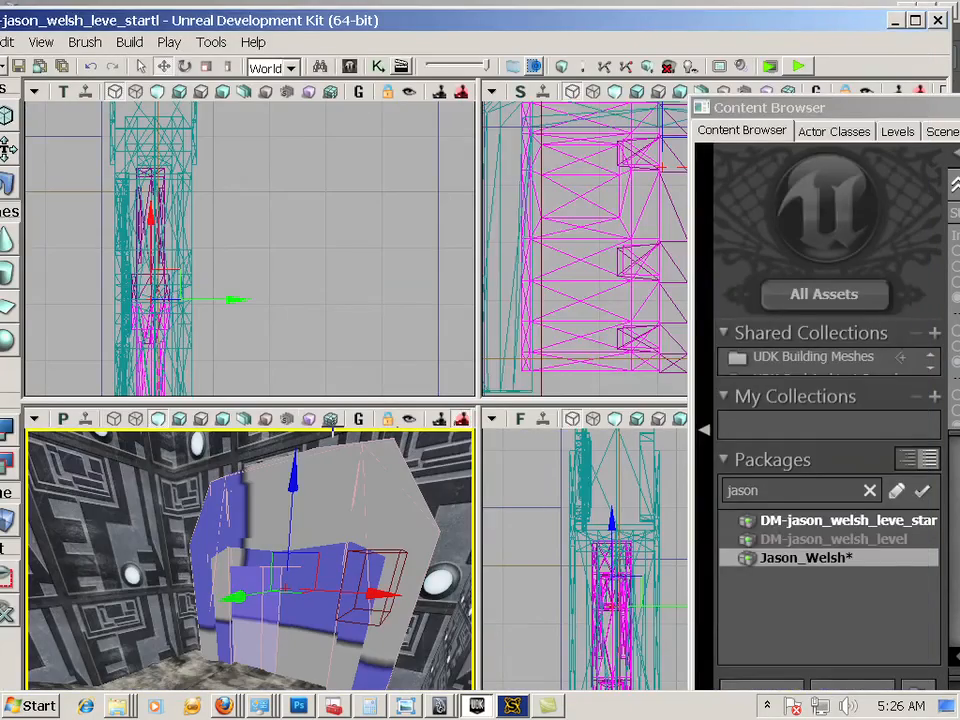
Bring the whole editor window into reach and save the DM-jason_welsh_leve_startl and Jason_Welsh packages.
drag(27, 24, 95, 30)
click(42, 37)
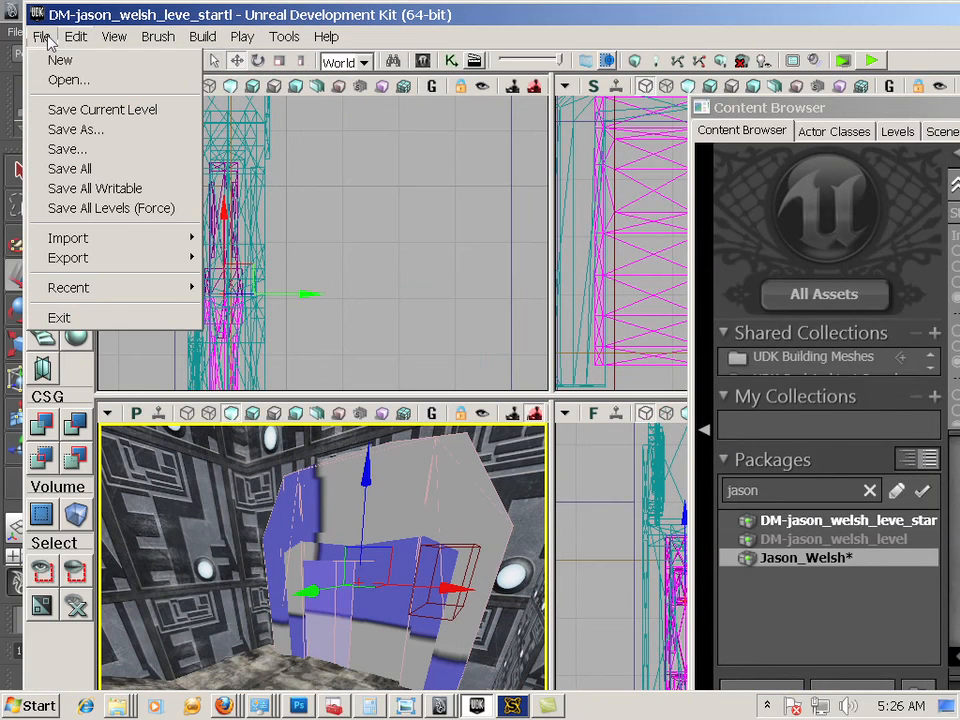
click(63, 149)
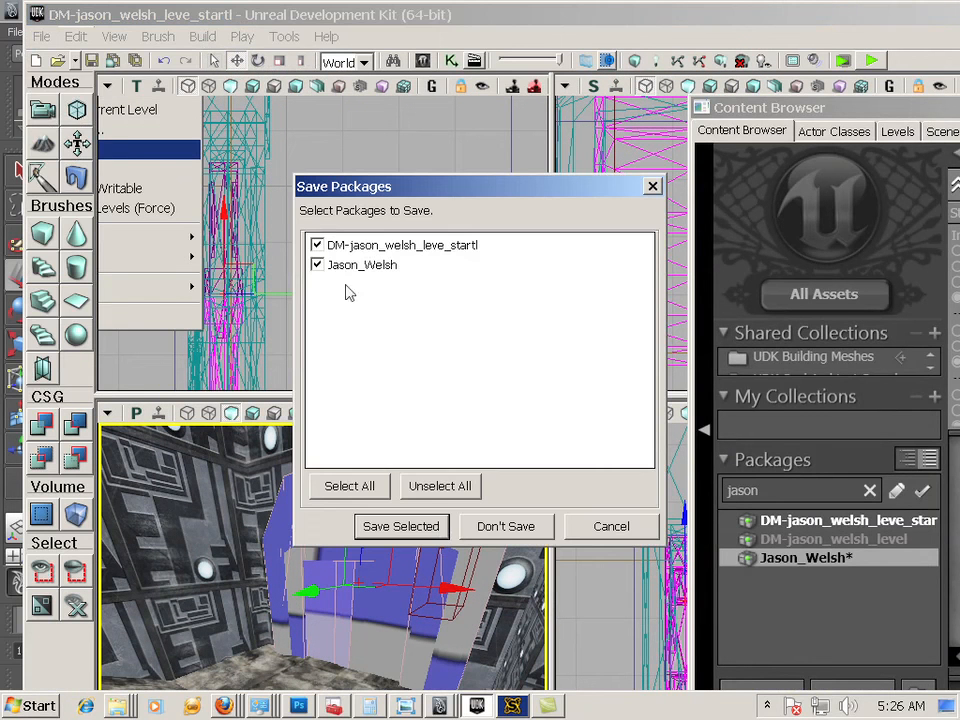
click(428, 527)
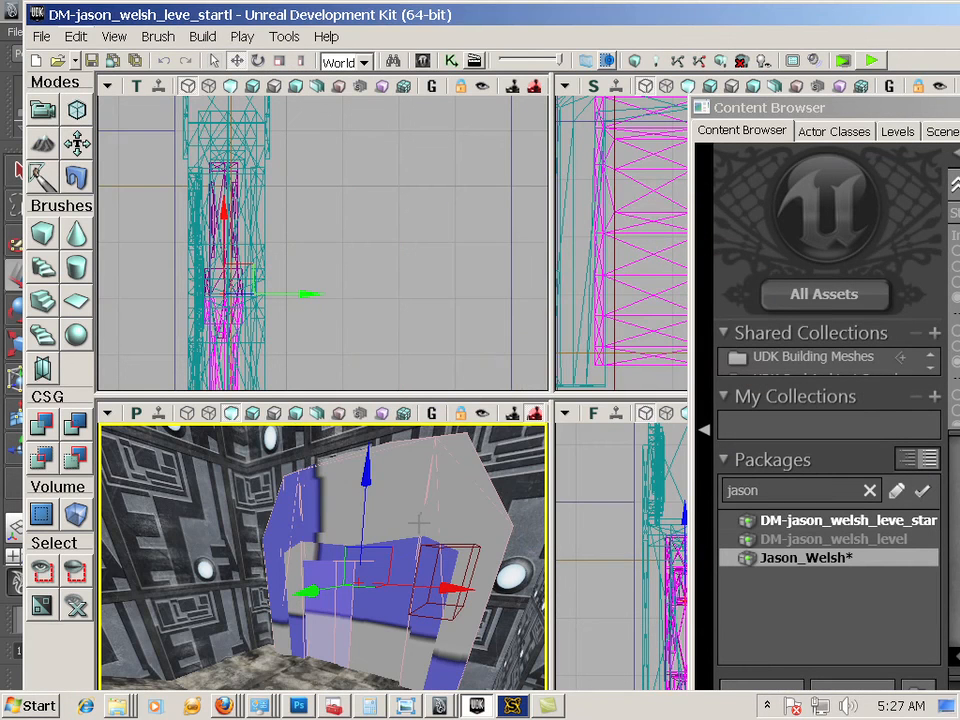
drag(381, 562, 373, 582)
key(ctrl+z)
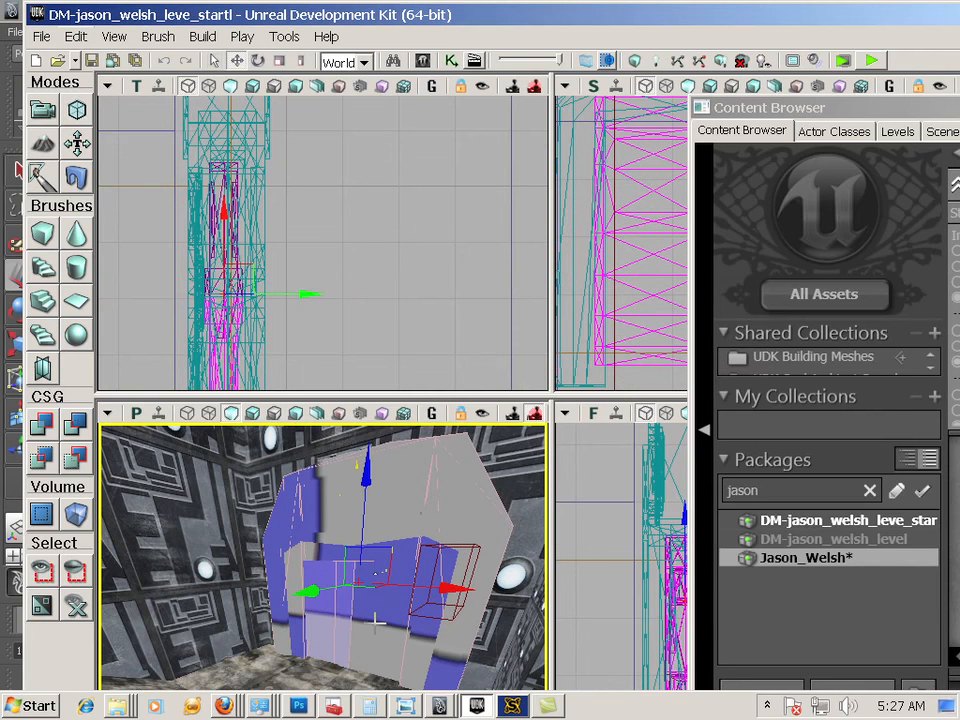